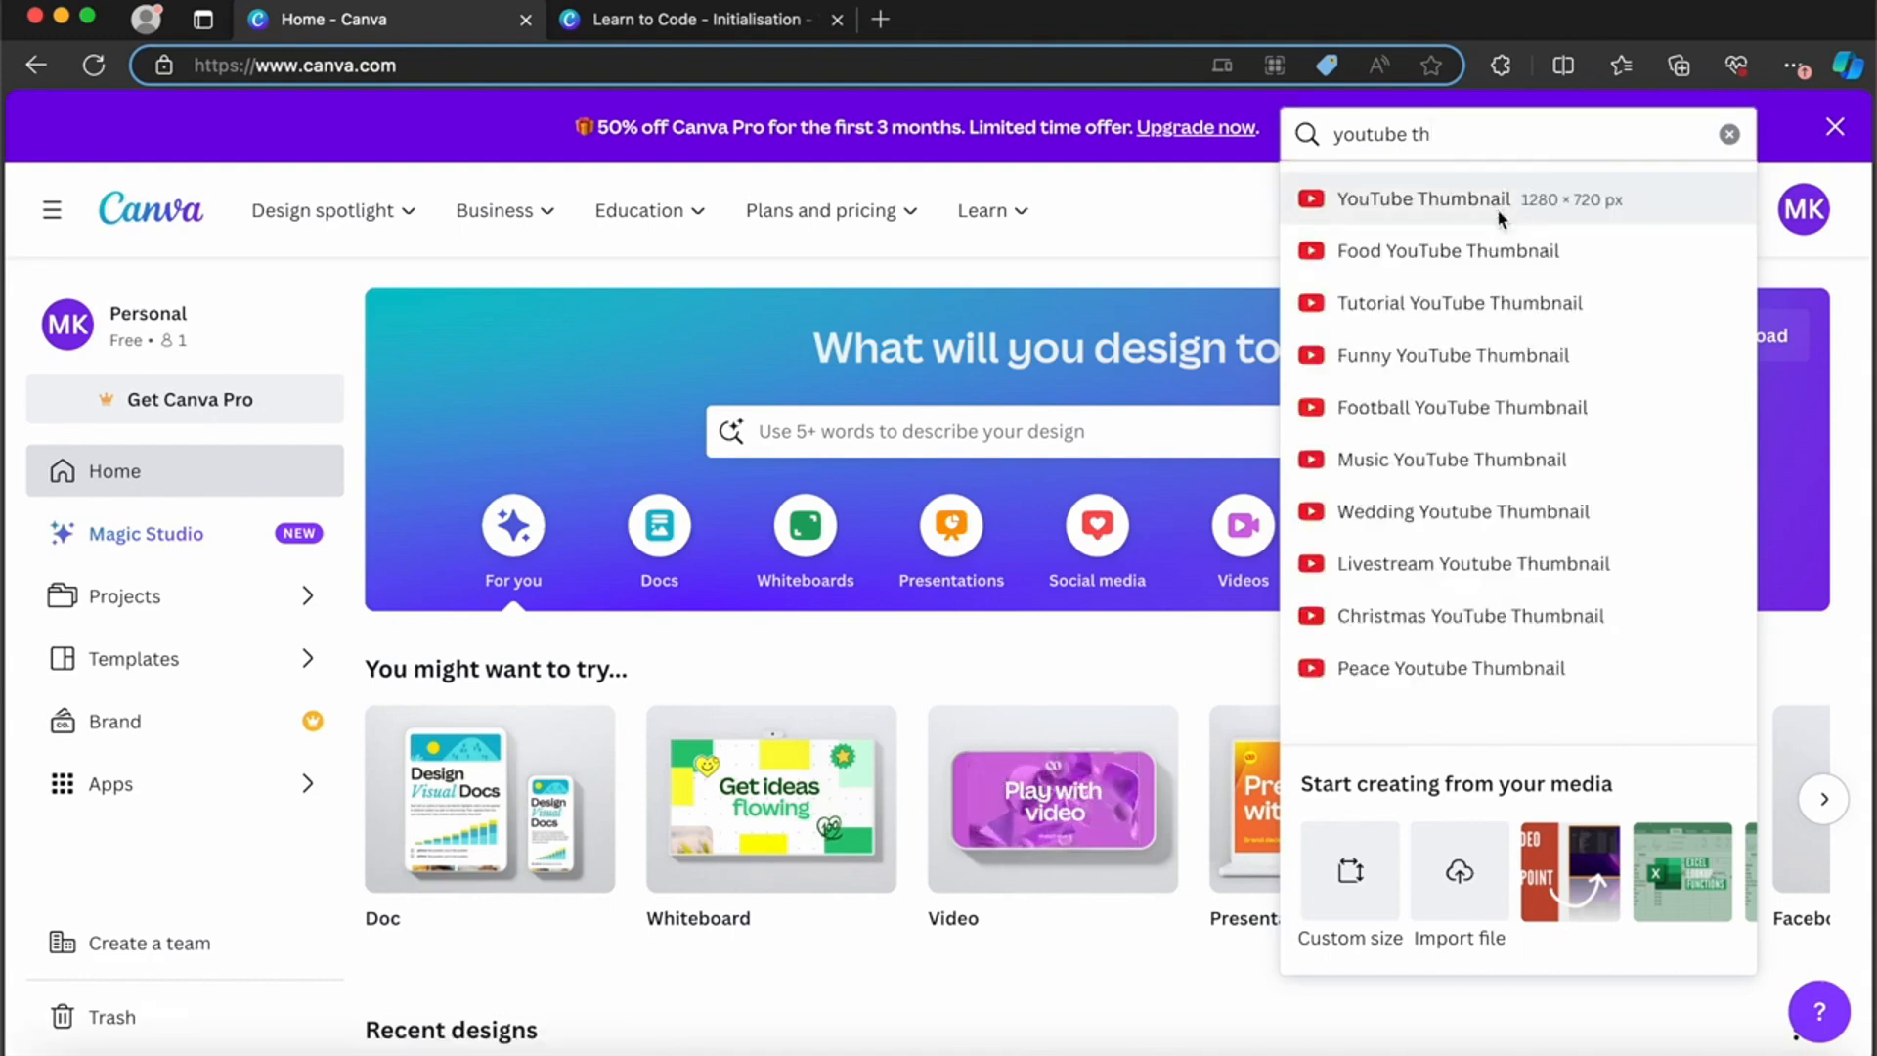
Step: Create a blank YouTube Thumbnail design, then switch to the open "Learn to Code - Initialisation" design
left_click(1499, 209)
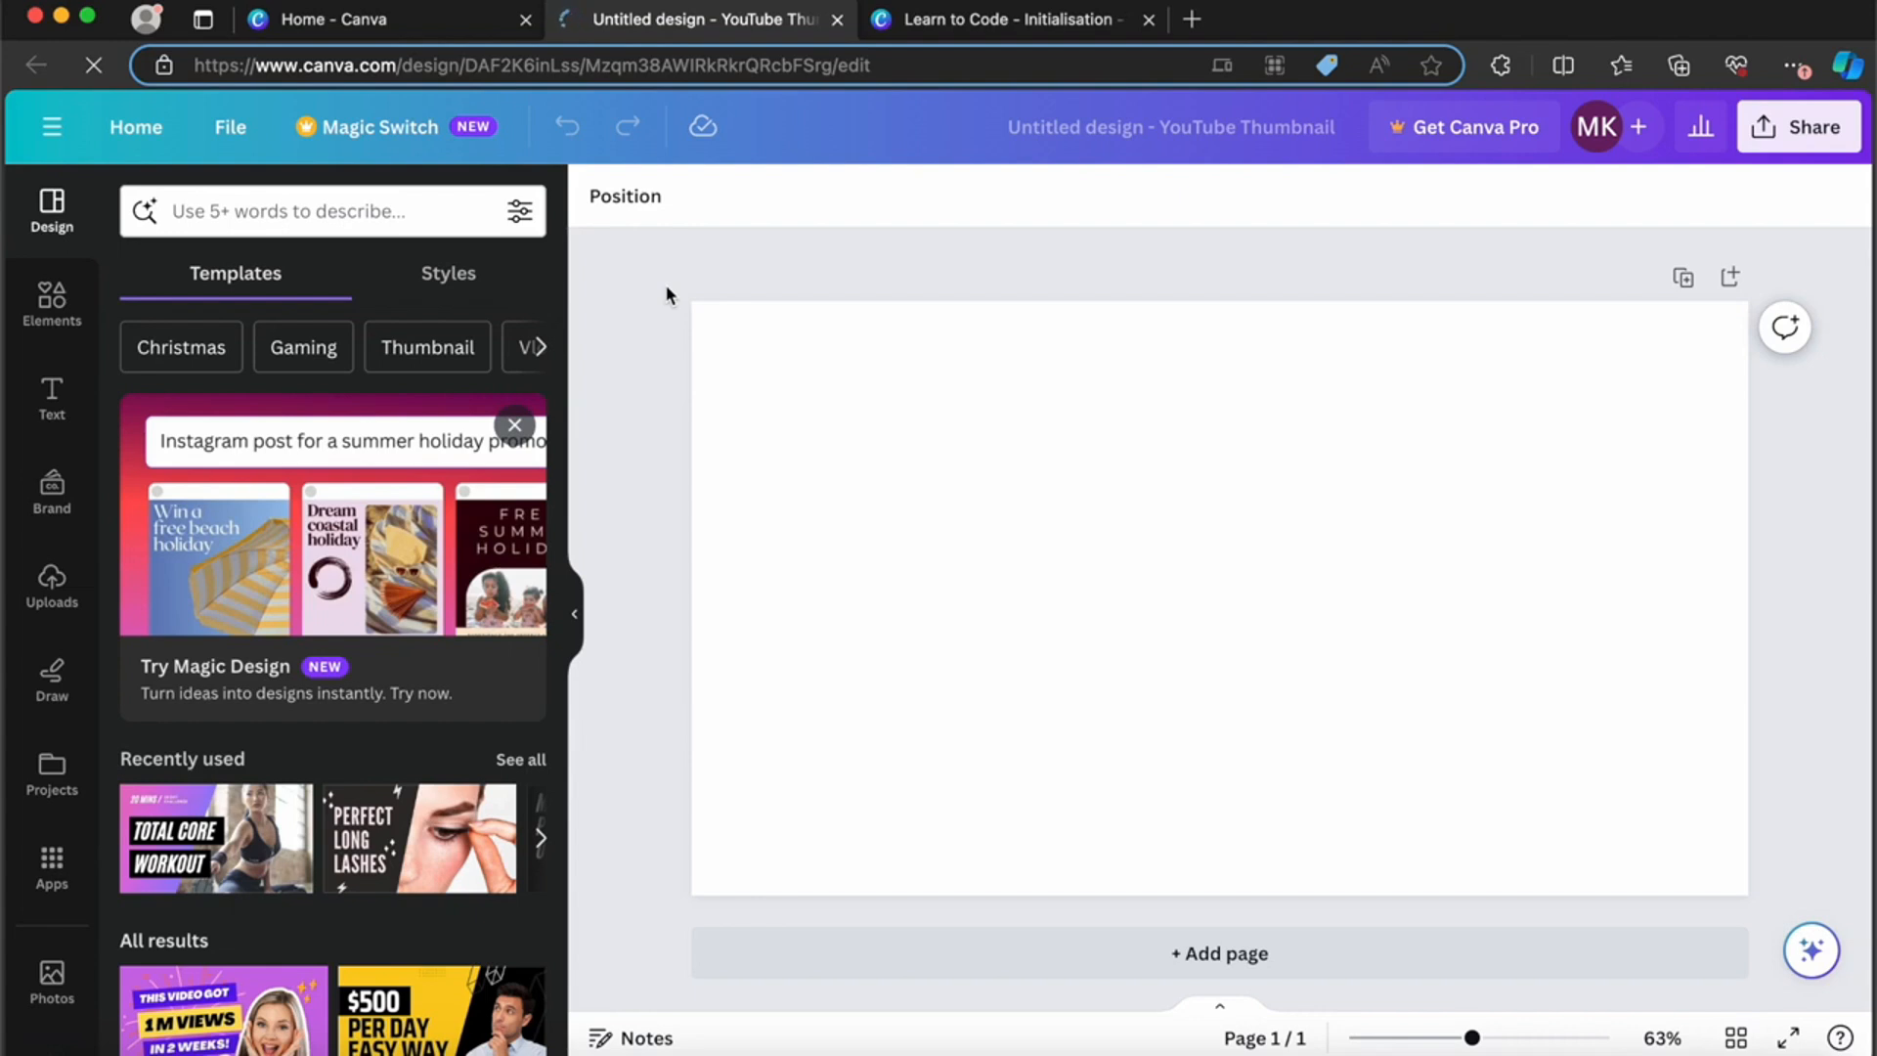
left_click(982, 30)
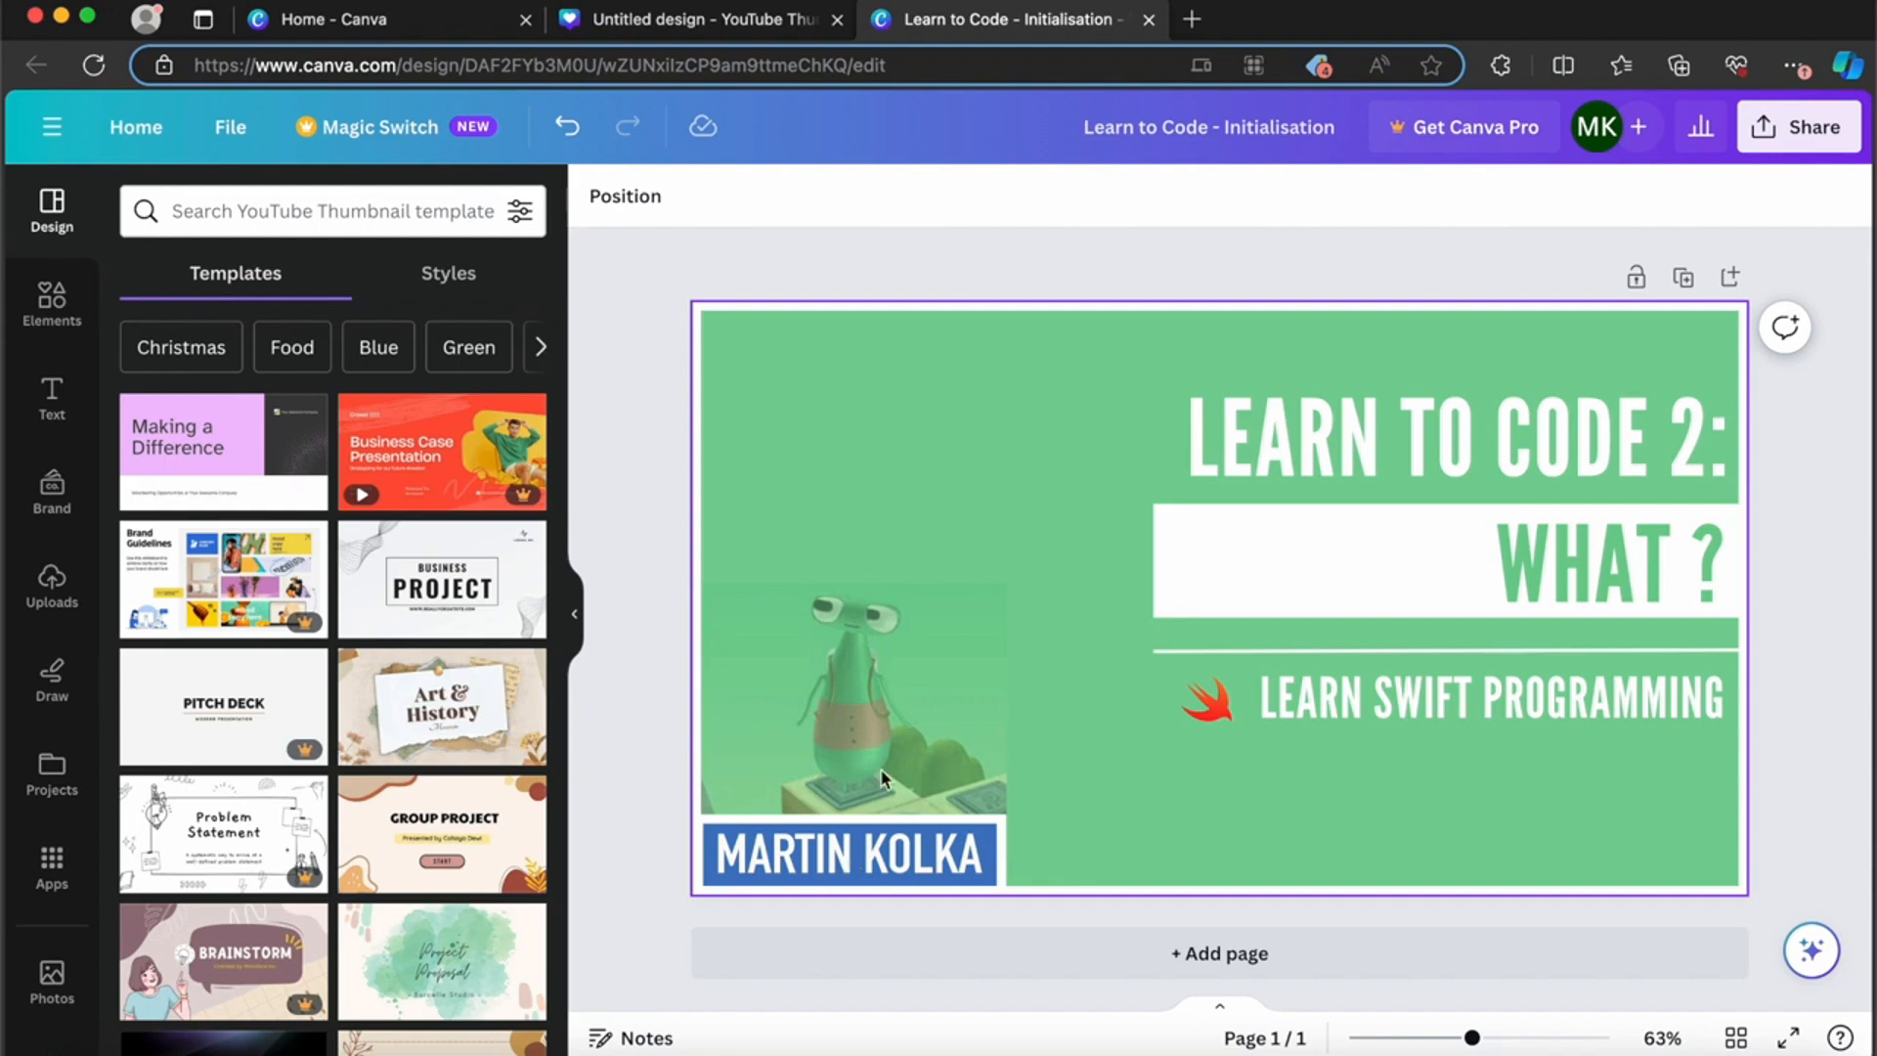
Step: Slide the white frame down to clear the layout, and swap the title to the left edge with the character image to the lower right
left_click_drag(1020, 451, 1018, 842)
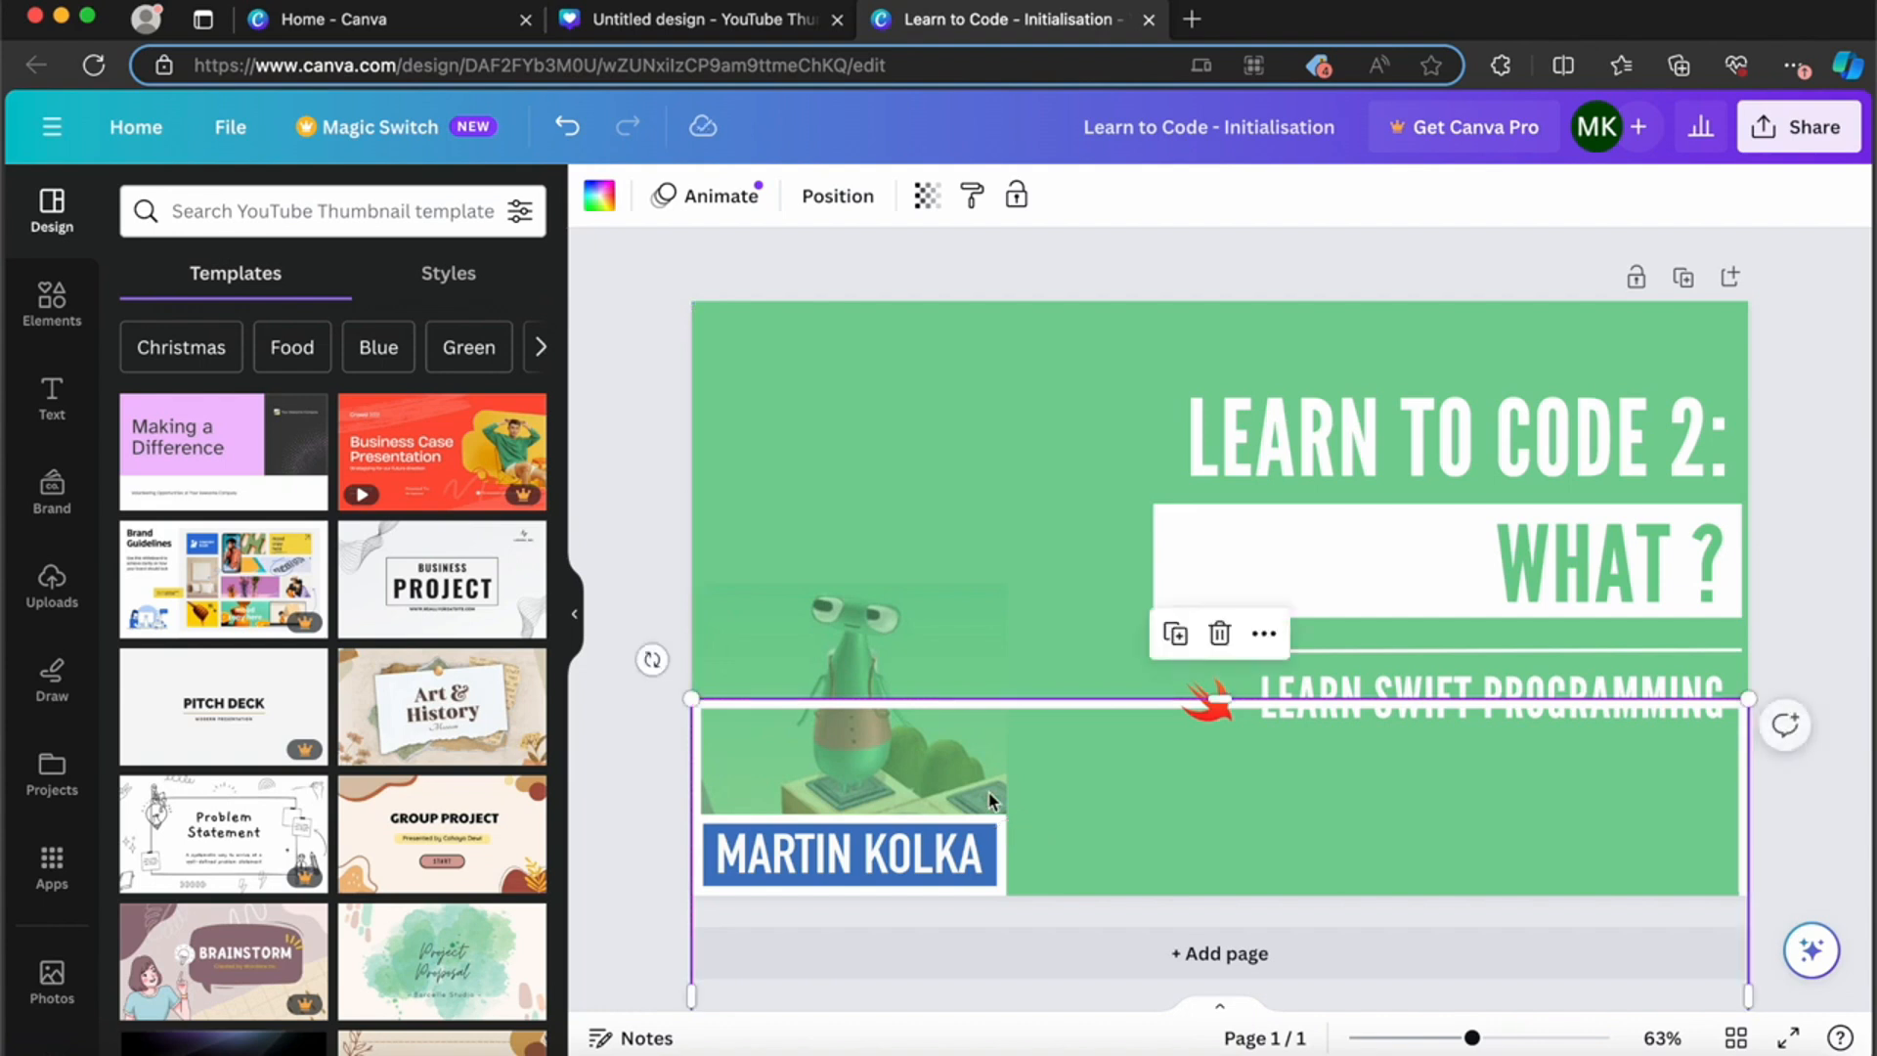
left_click(1311, 436)
left_click_drag(1312, 436, 843, 462)
left_click(865, 612)
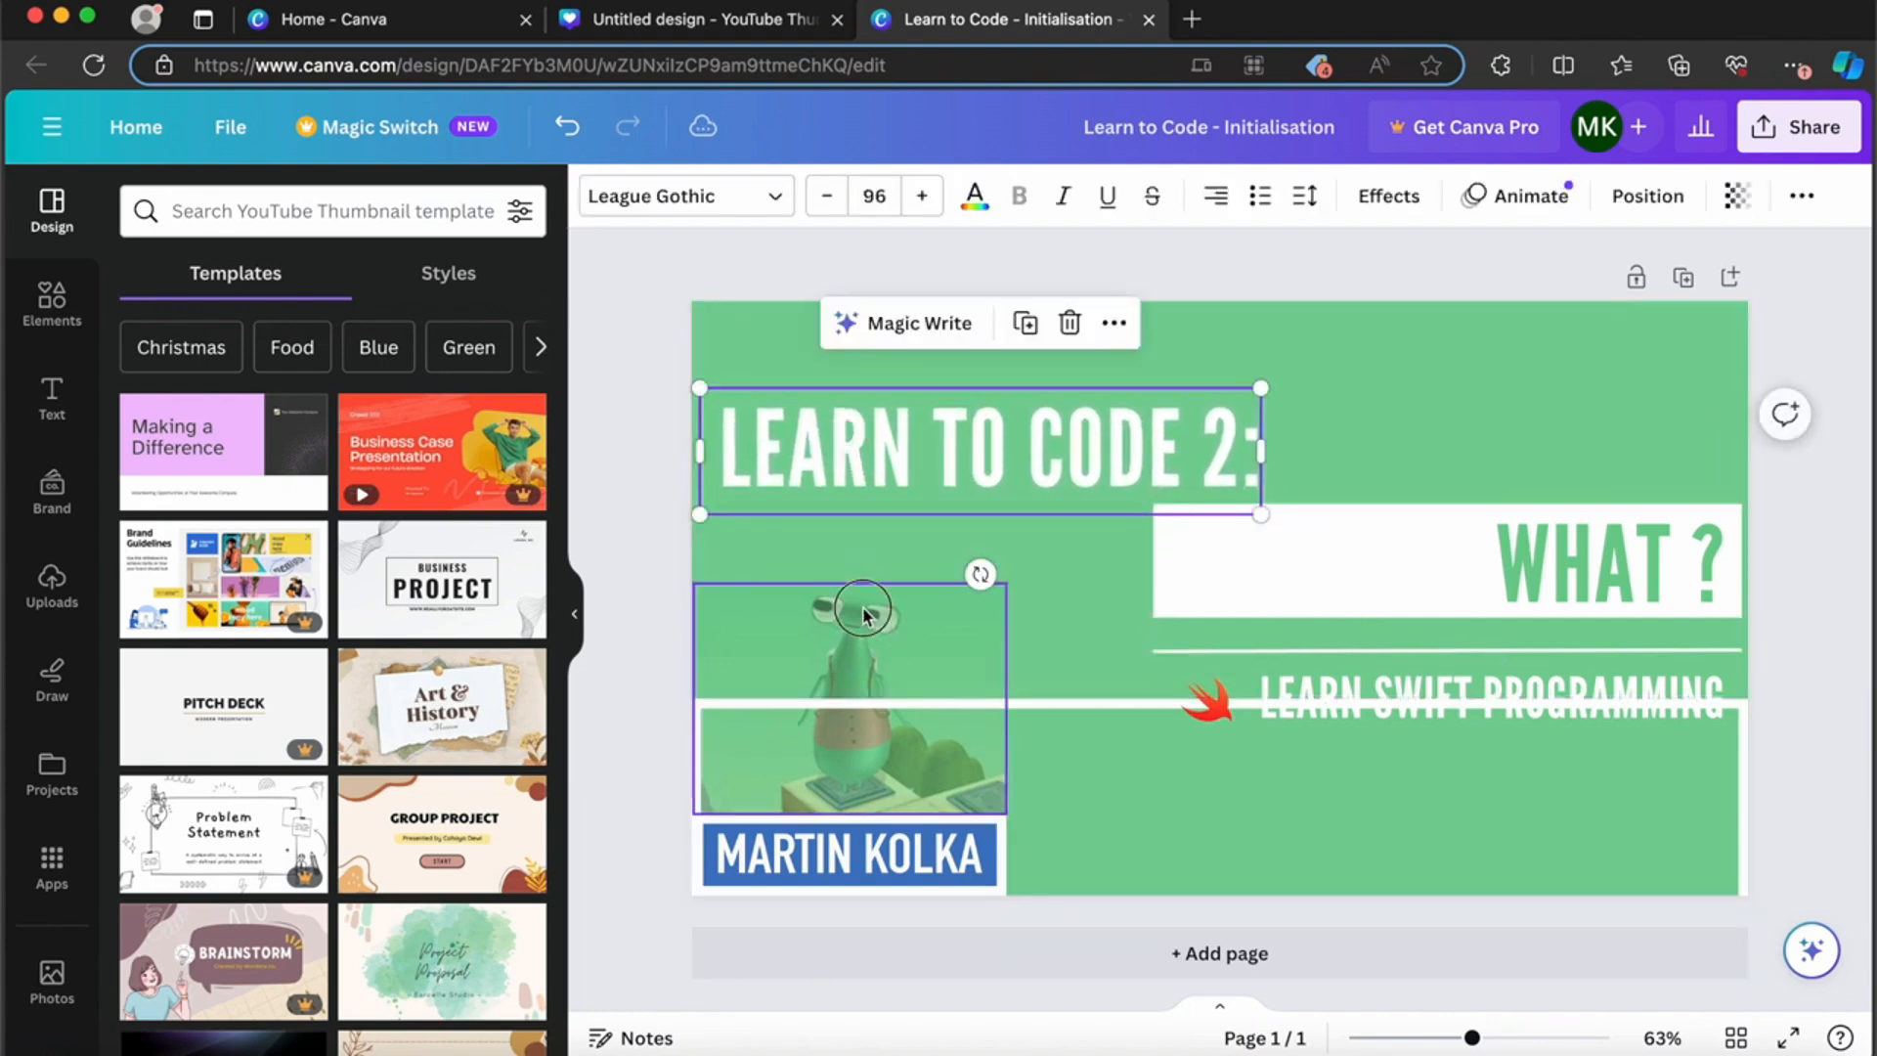
left_click_drag(865, 611, 1584, 677)
Step: Move the "WHAT ?" text and its white rectangle to the left, directly beneath the "LEARN TO CODE 2:" title
left_click_drag(1395, 557, 1162, 582)
left_click_drag(1366, 570, 935, 577)
left_click_drag(1216, 680, 833, 558)
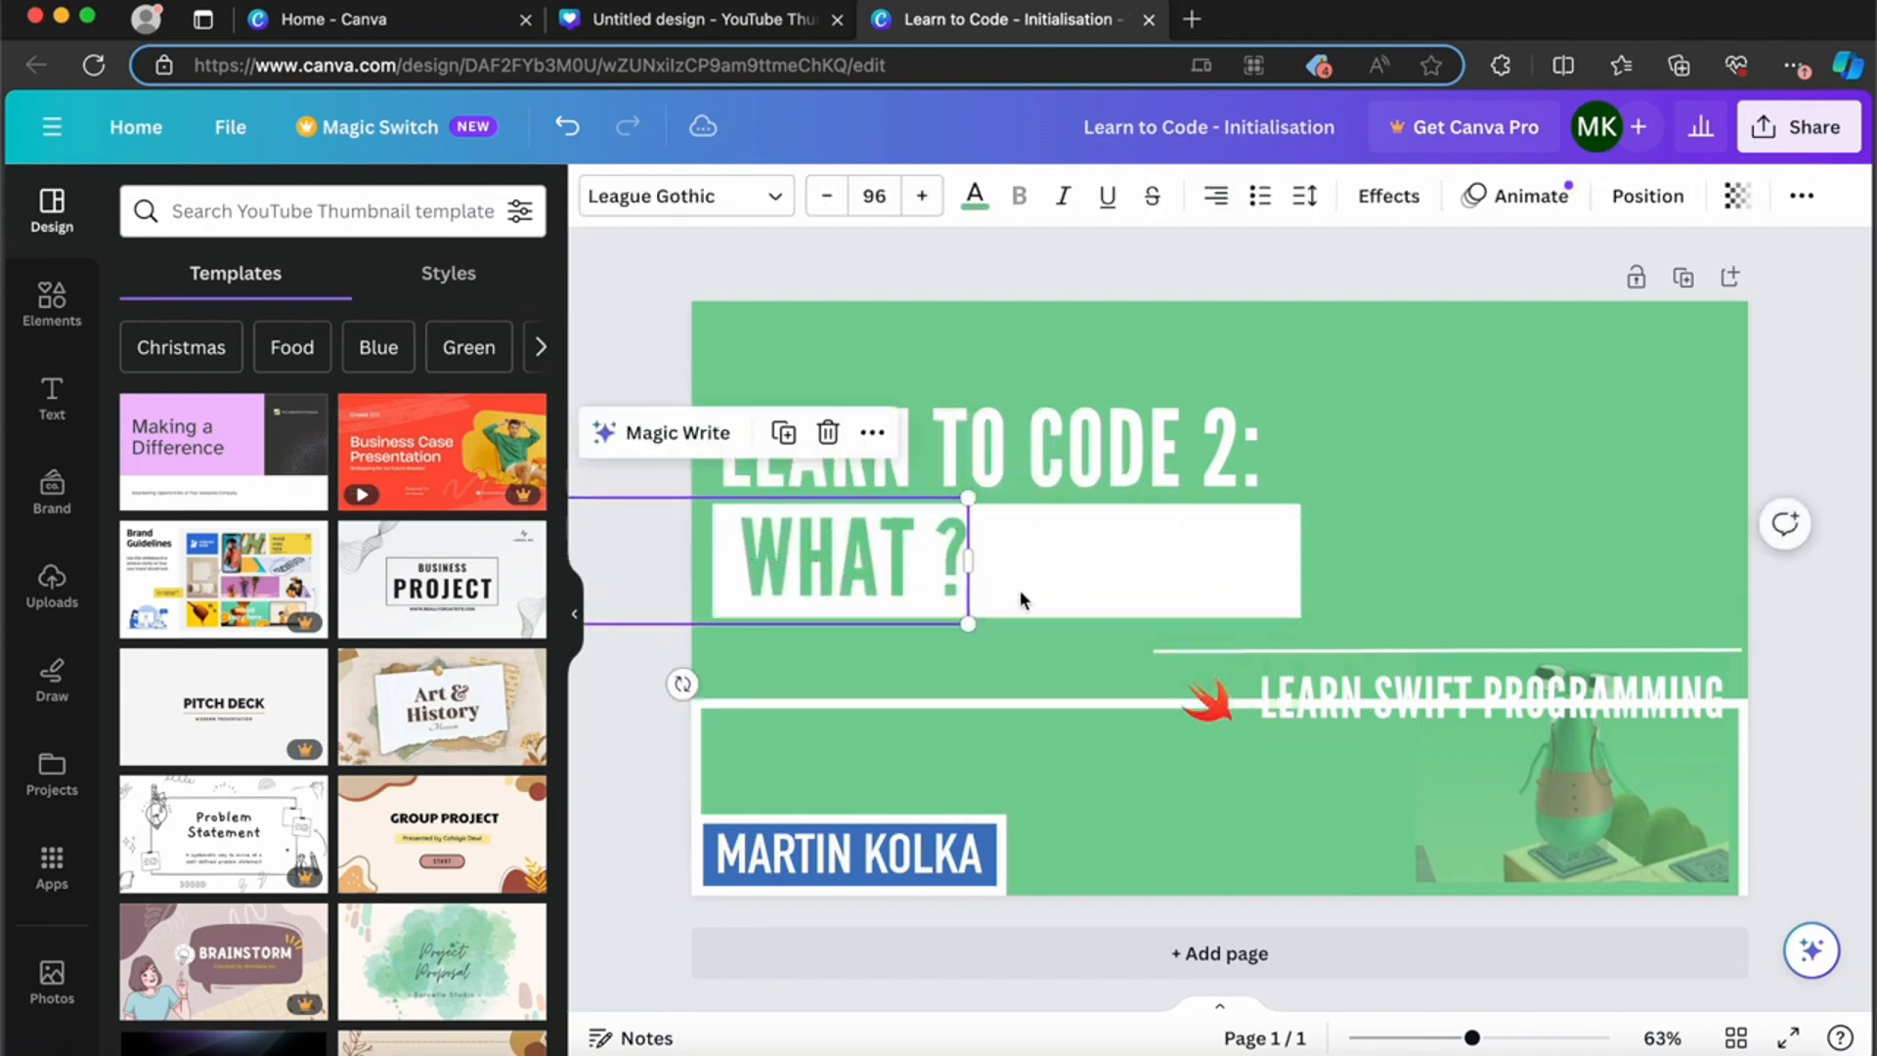
Step: Move the thin white line, the Swift logo and the "LEARN SWIFT PROGRAMMING" text to the left beneath the white rectangle
left_click_drag(1167, 655, 734, 642)
left_click_drag(1203, 698, 746, 691)
left_click(1258, 697)
left_click_drag(1257, 697, 879, 703)
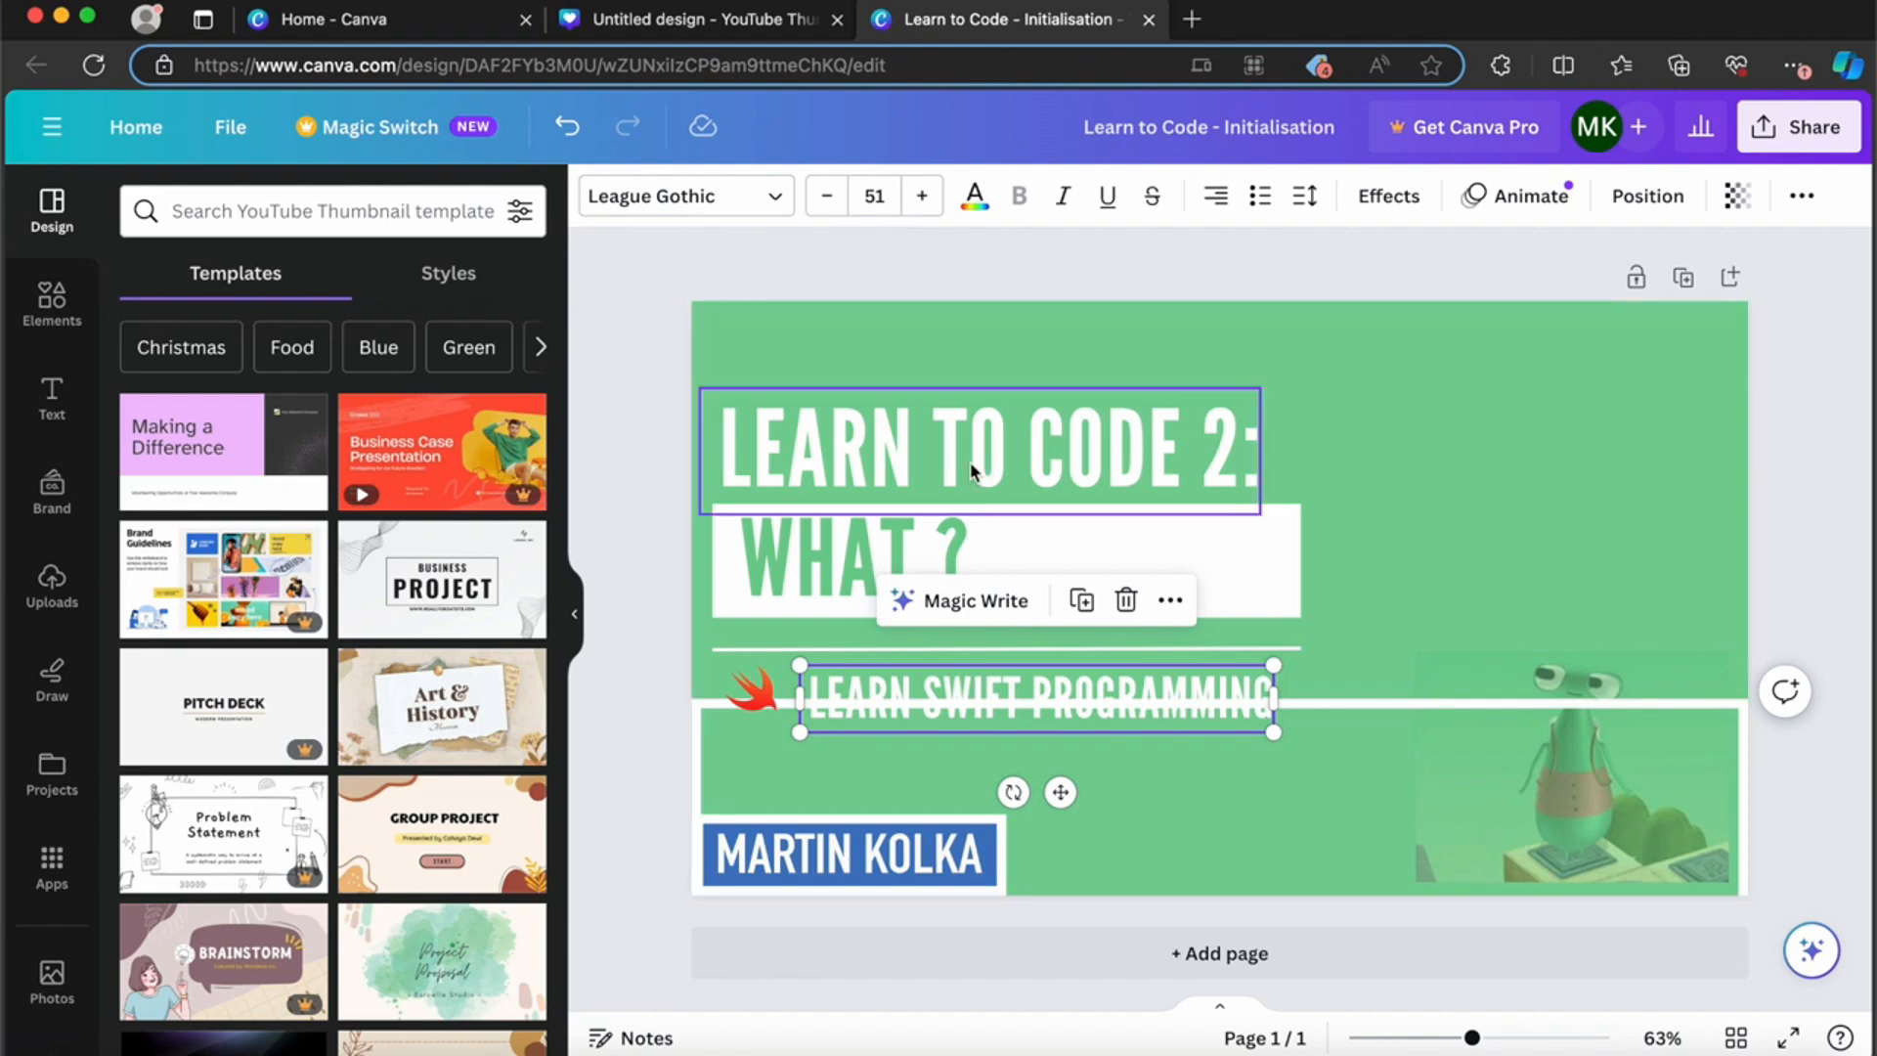
Step: Change the "WHAT ?" text to "WHAT IS INITIALIZATION ?" and widen its text box so it fits on one line
left_click(938, 538)
double_click(937, 541)
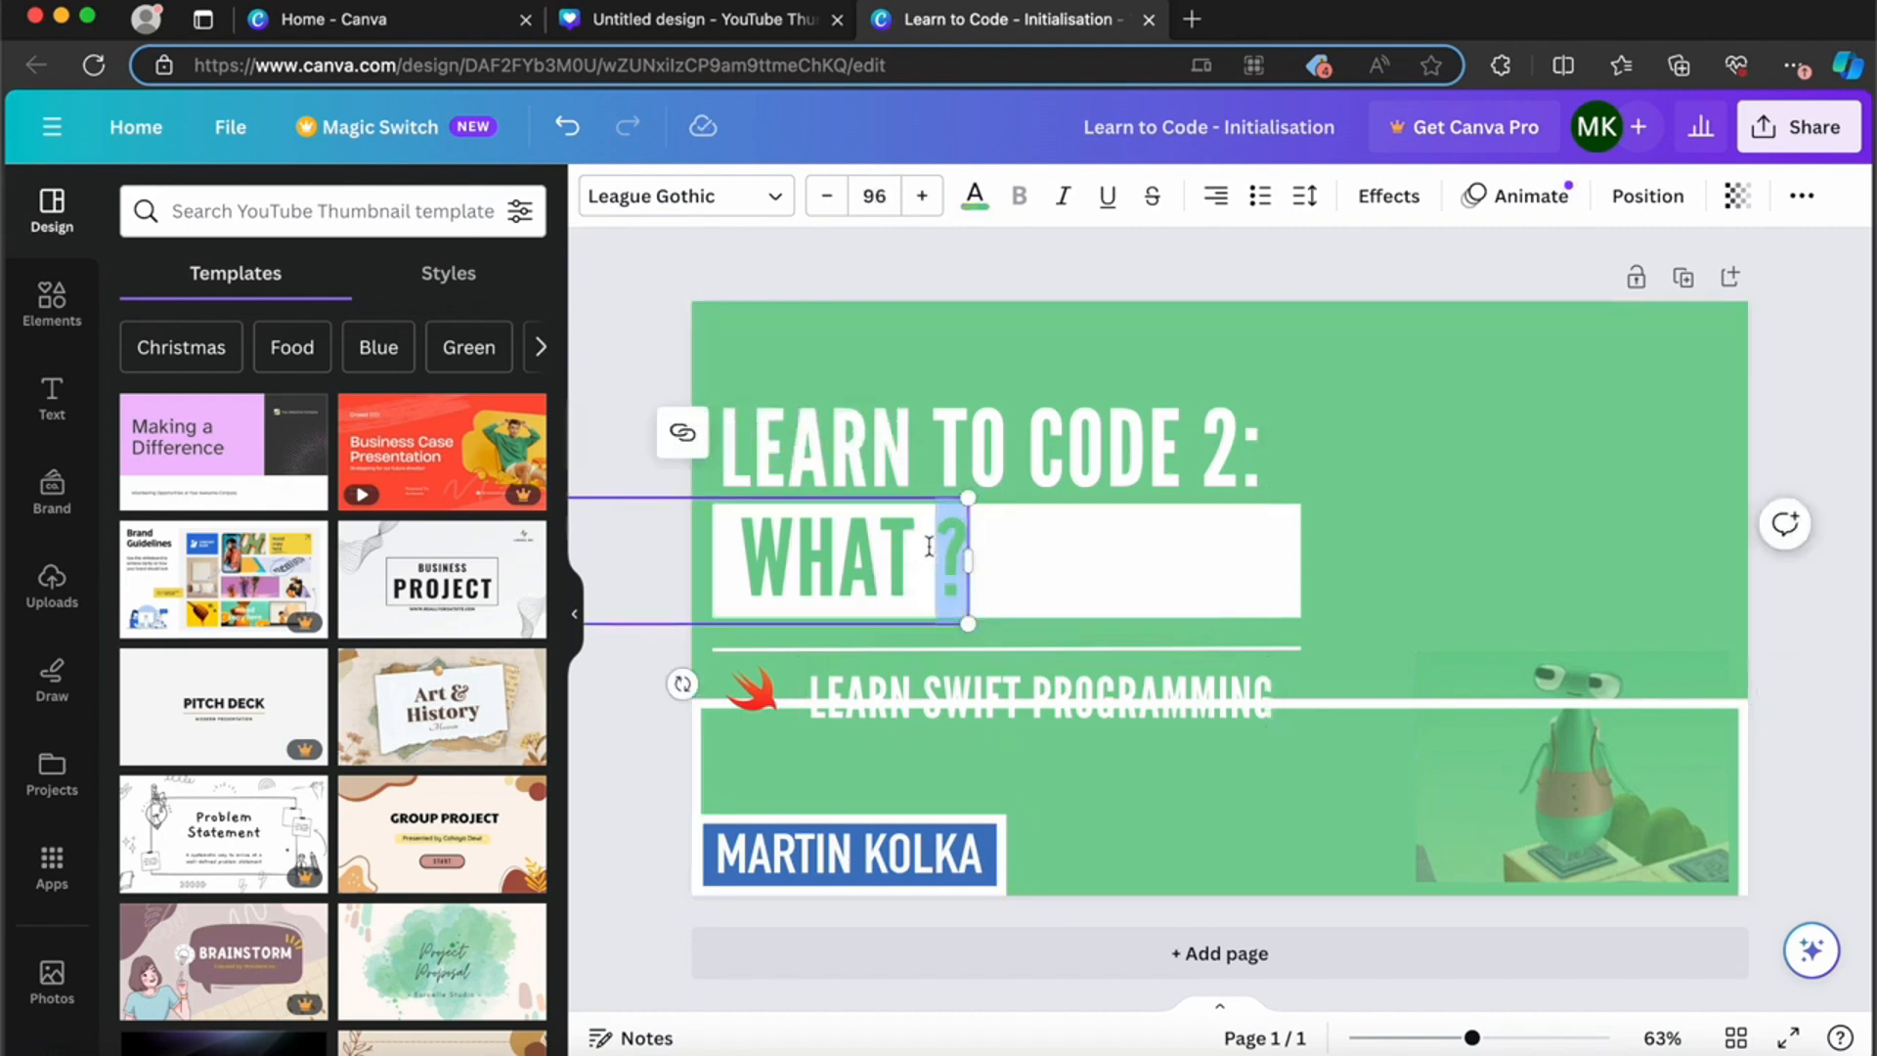
left_click(925, 545)
type("IS ")
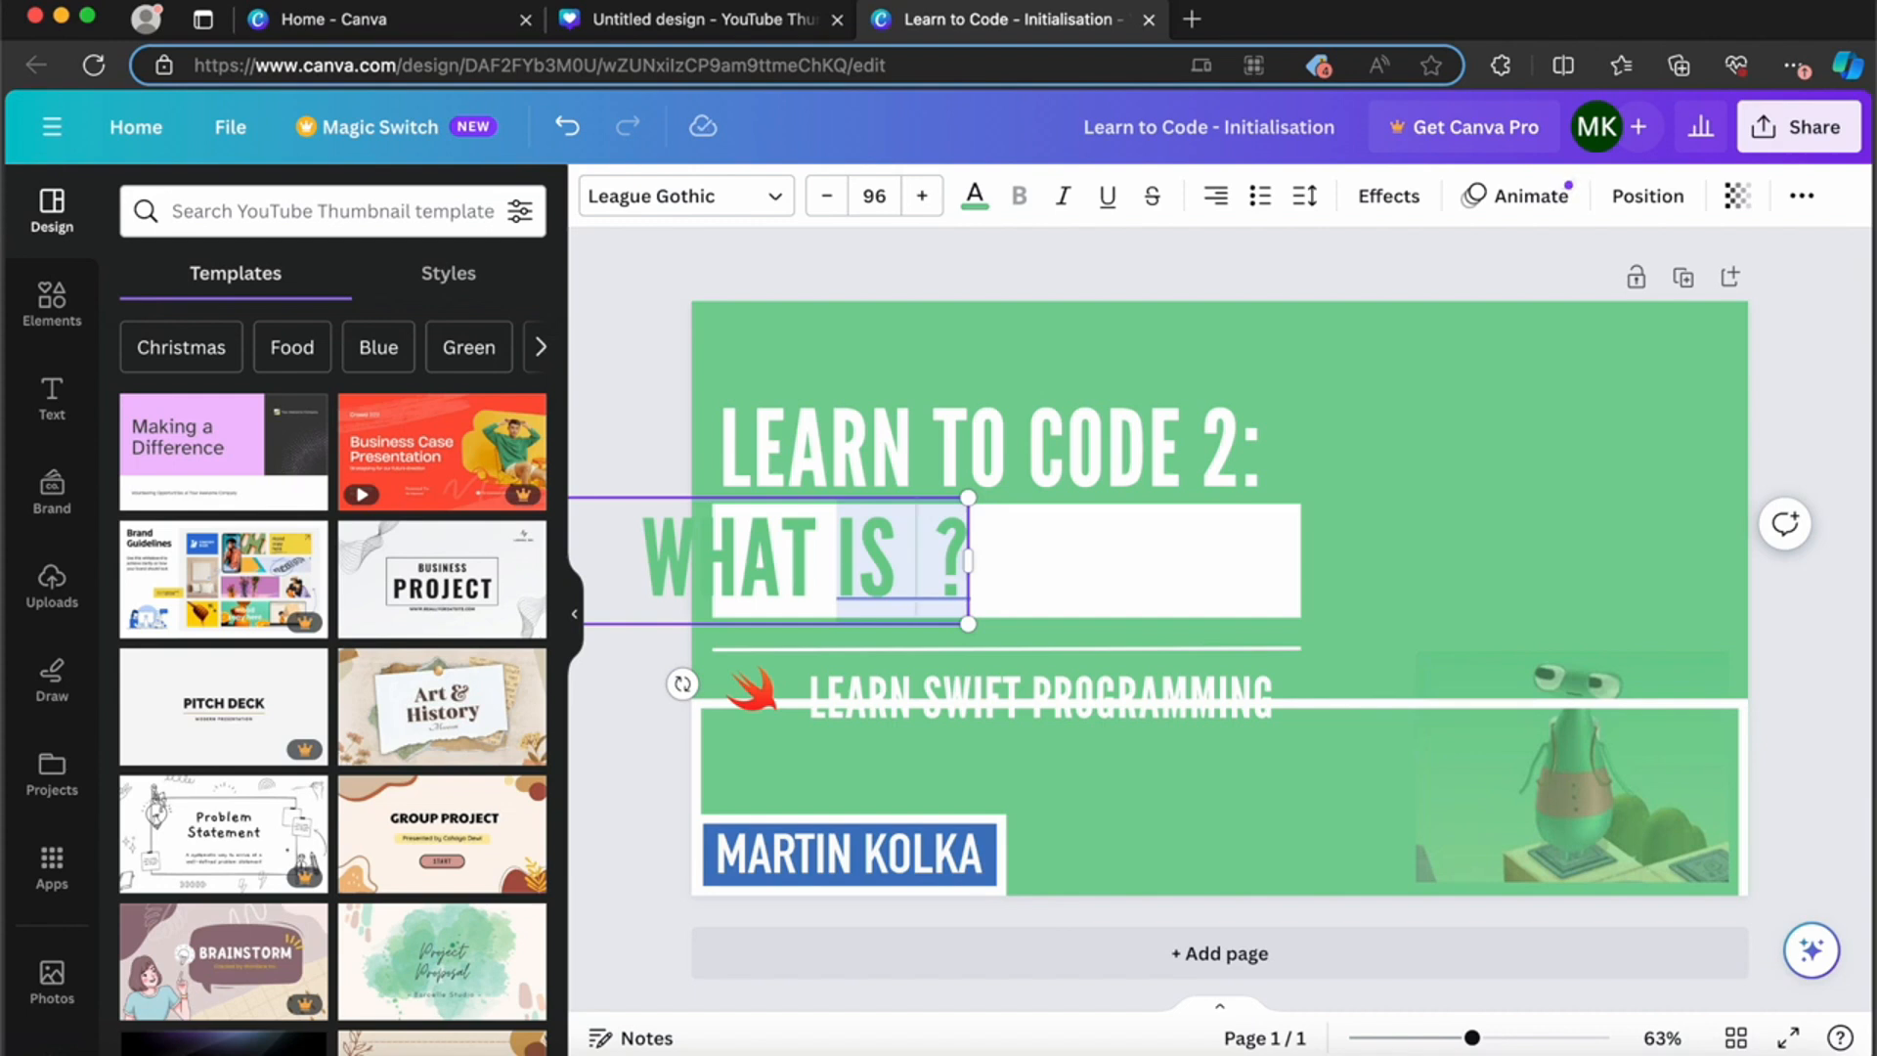
type("IN")
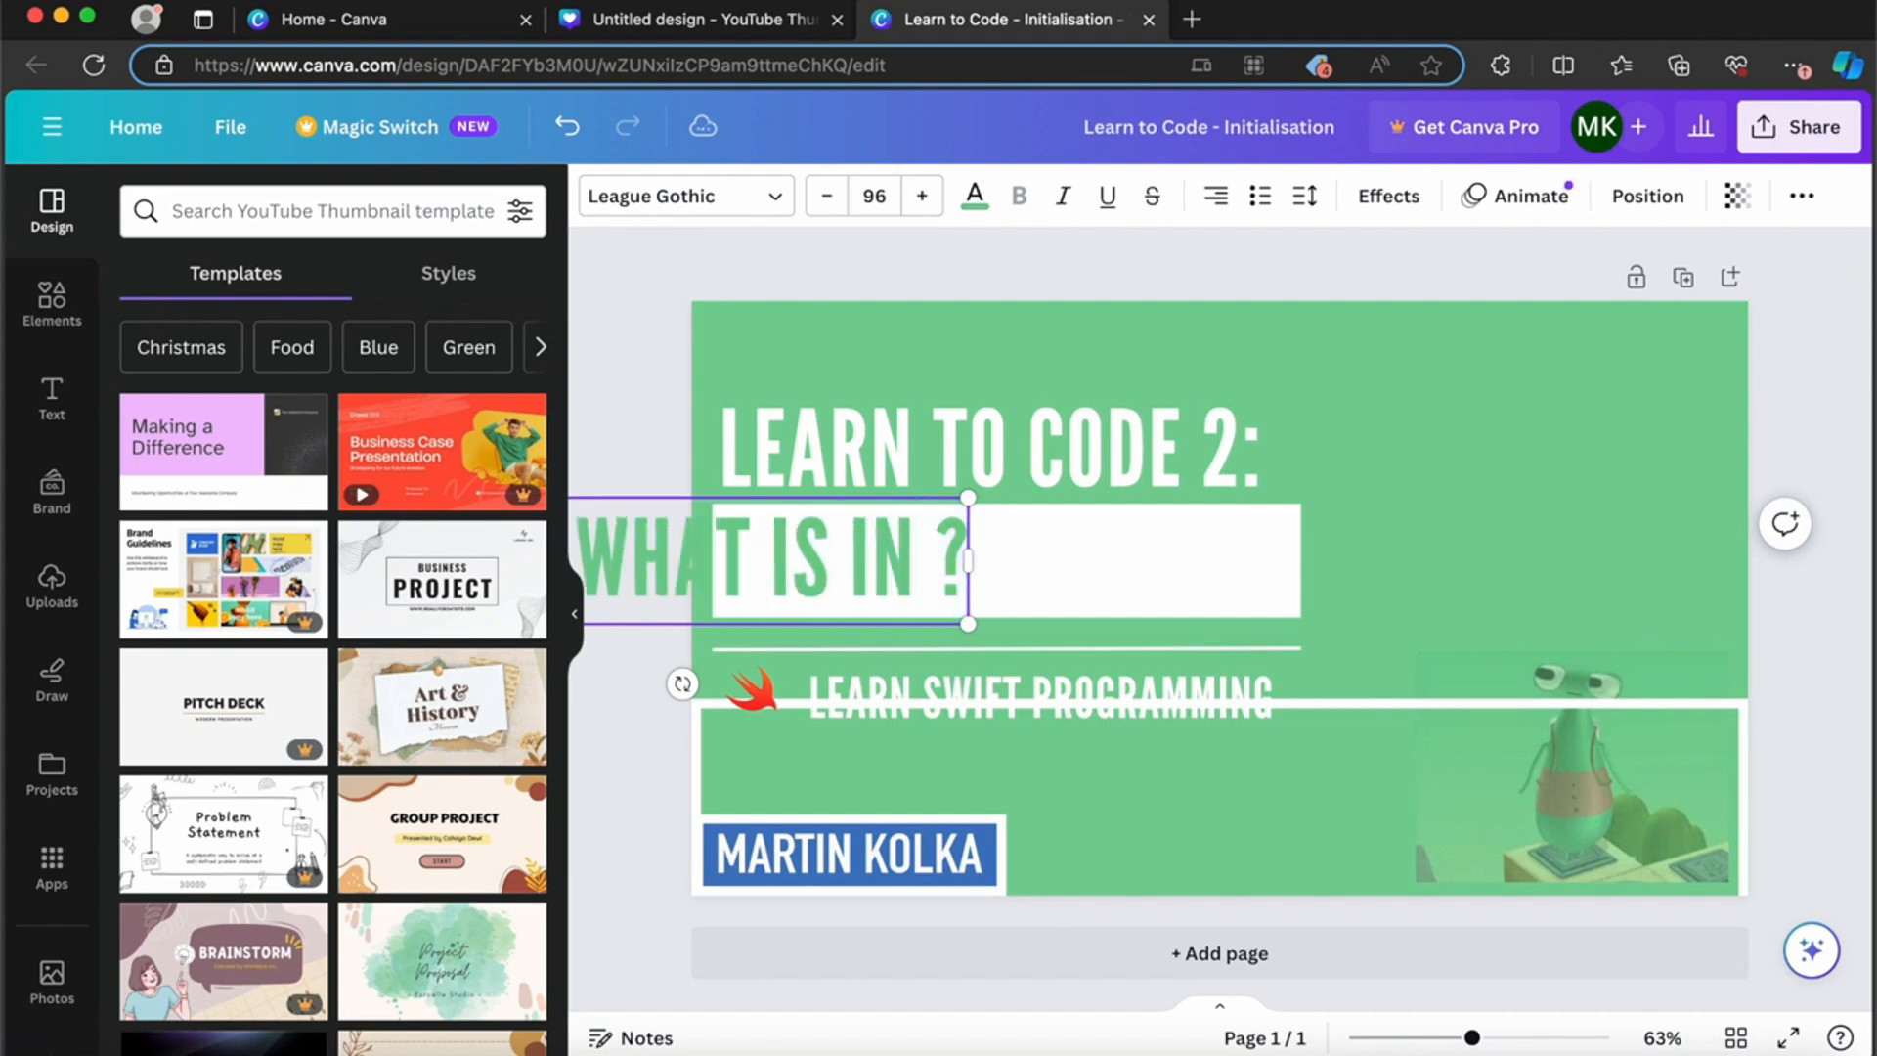
type("IT")
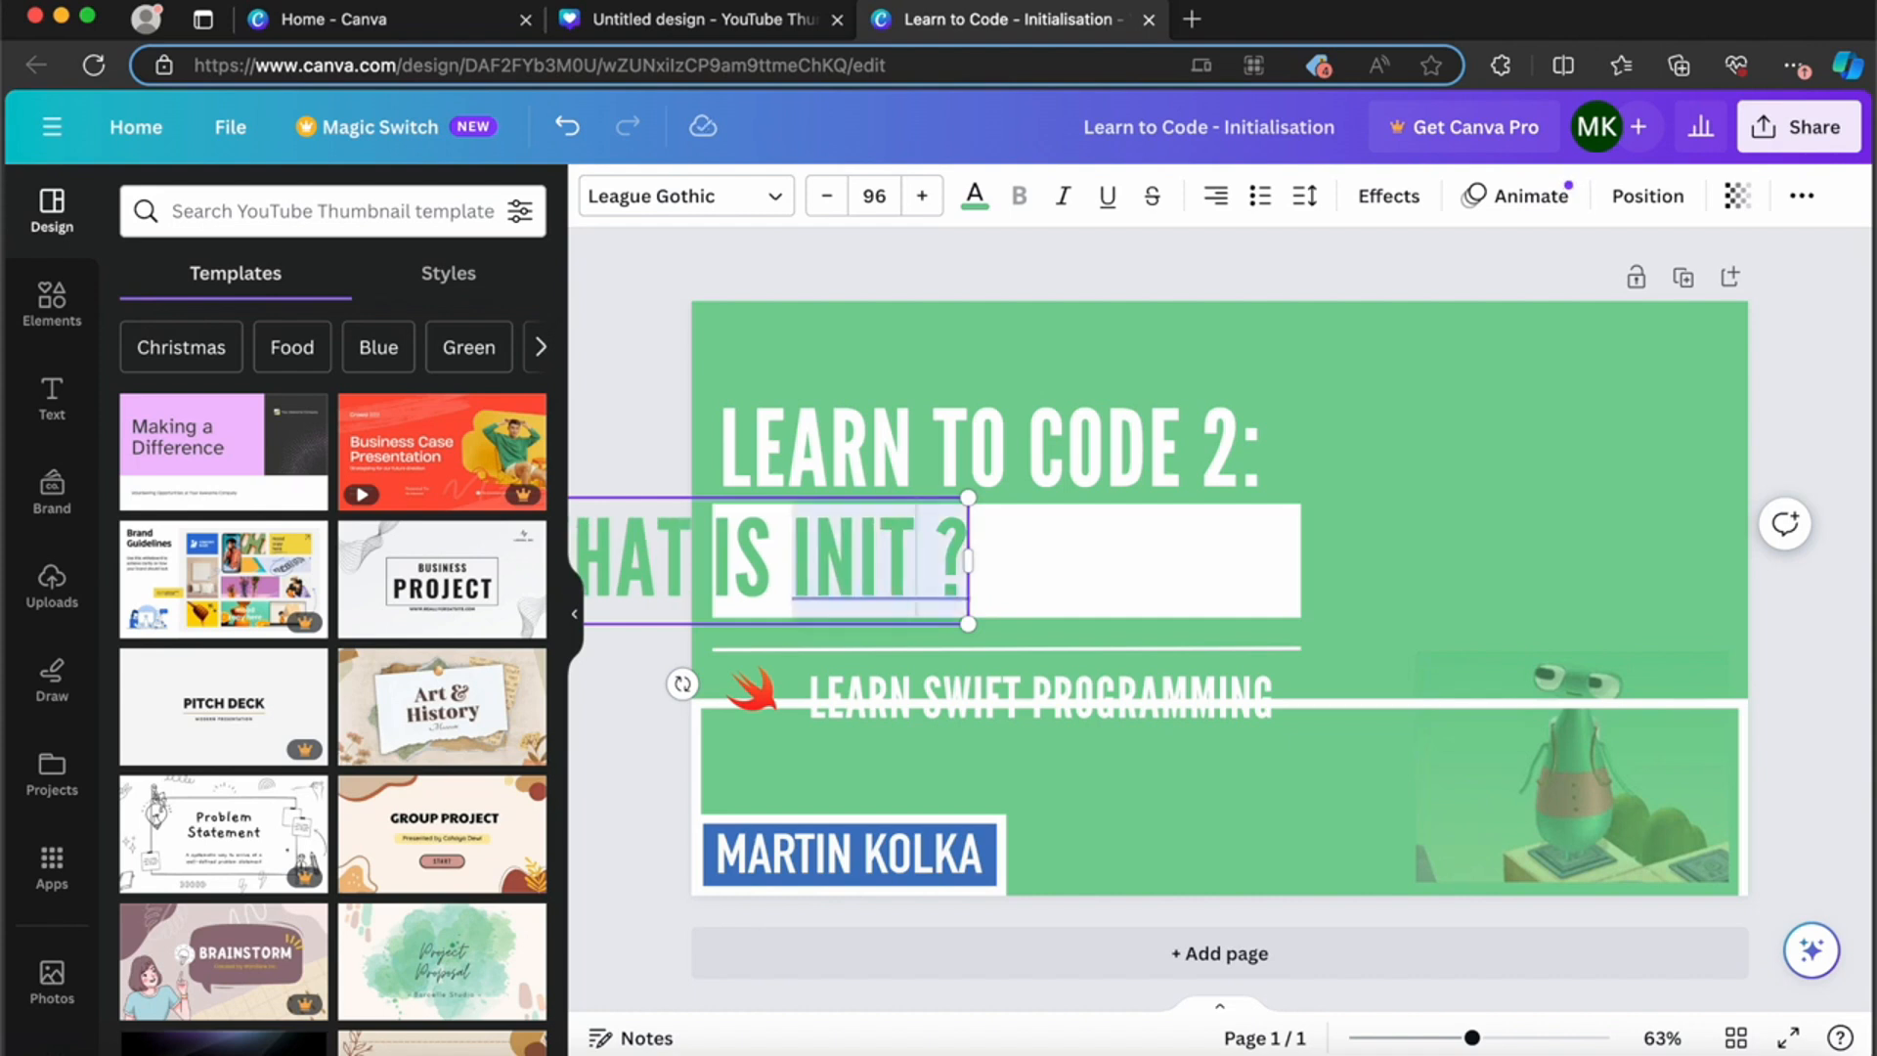
type("IAL")
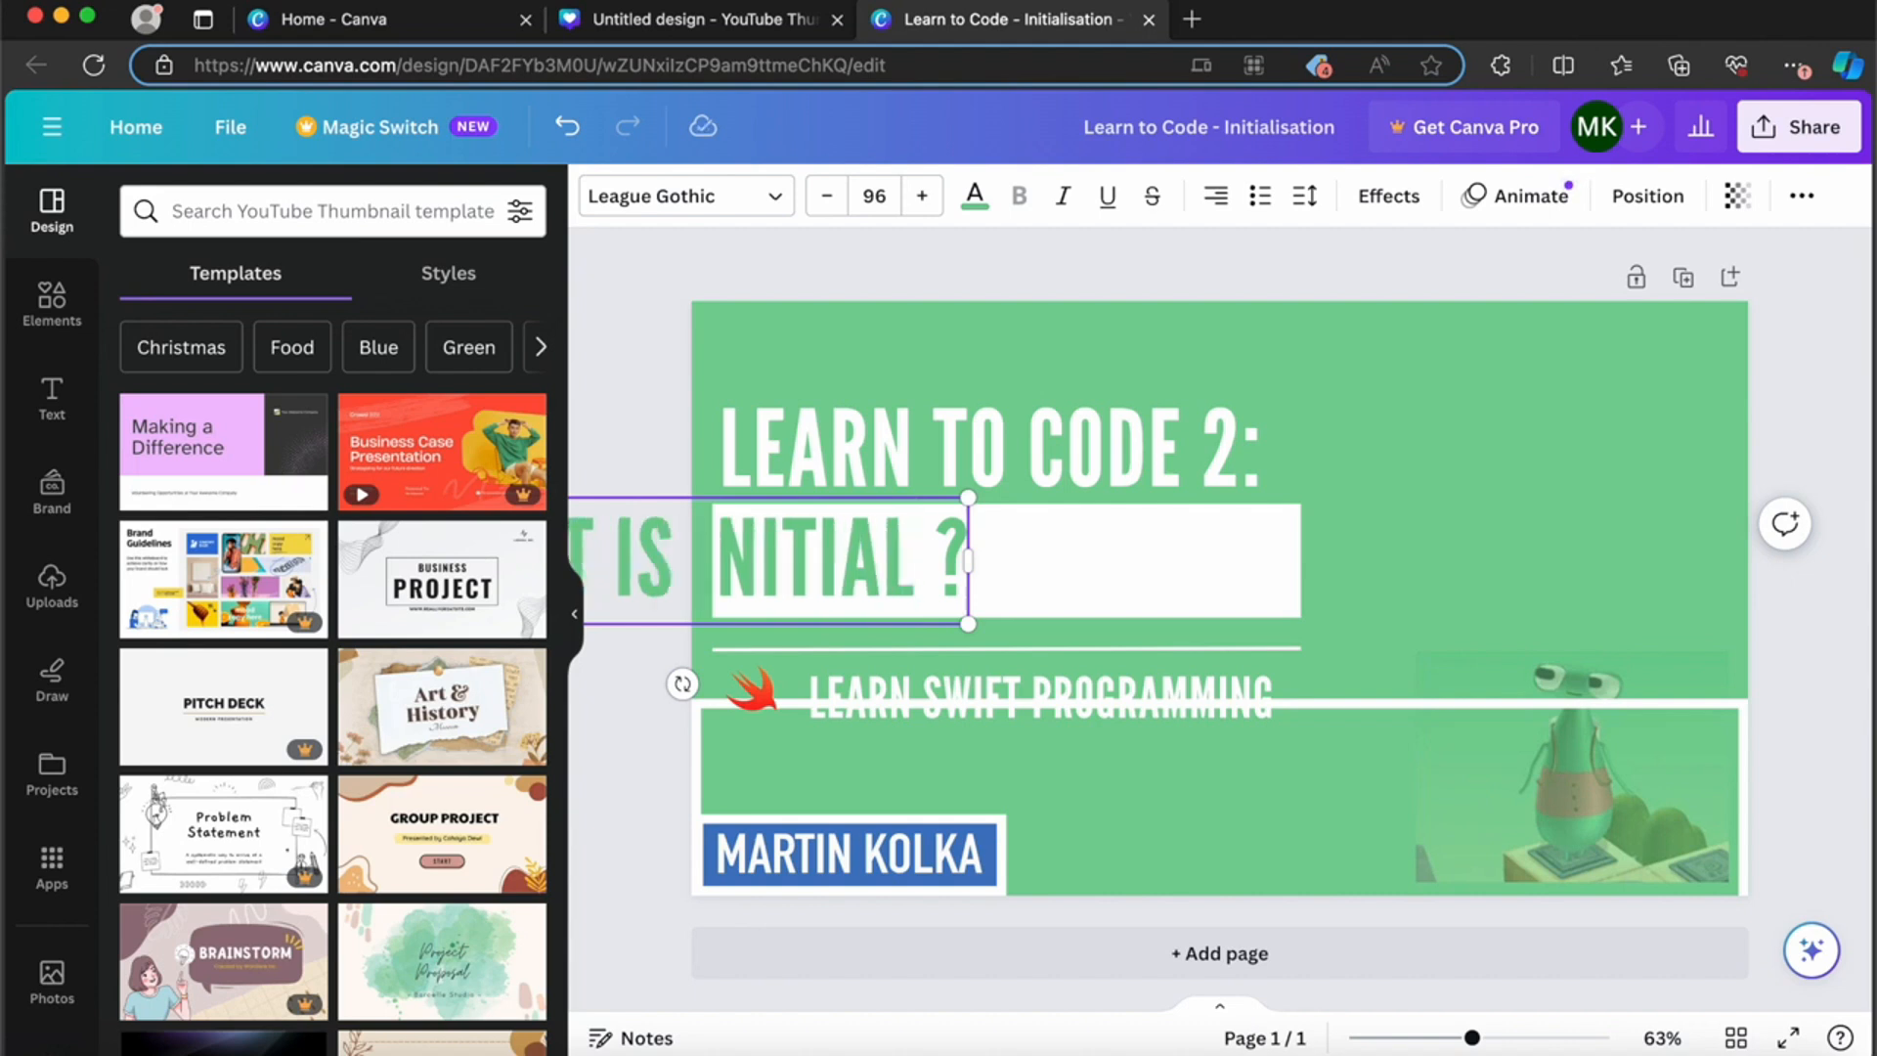
type("IZATION")
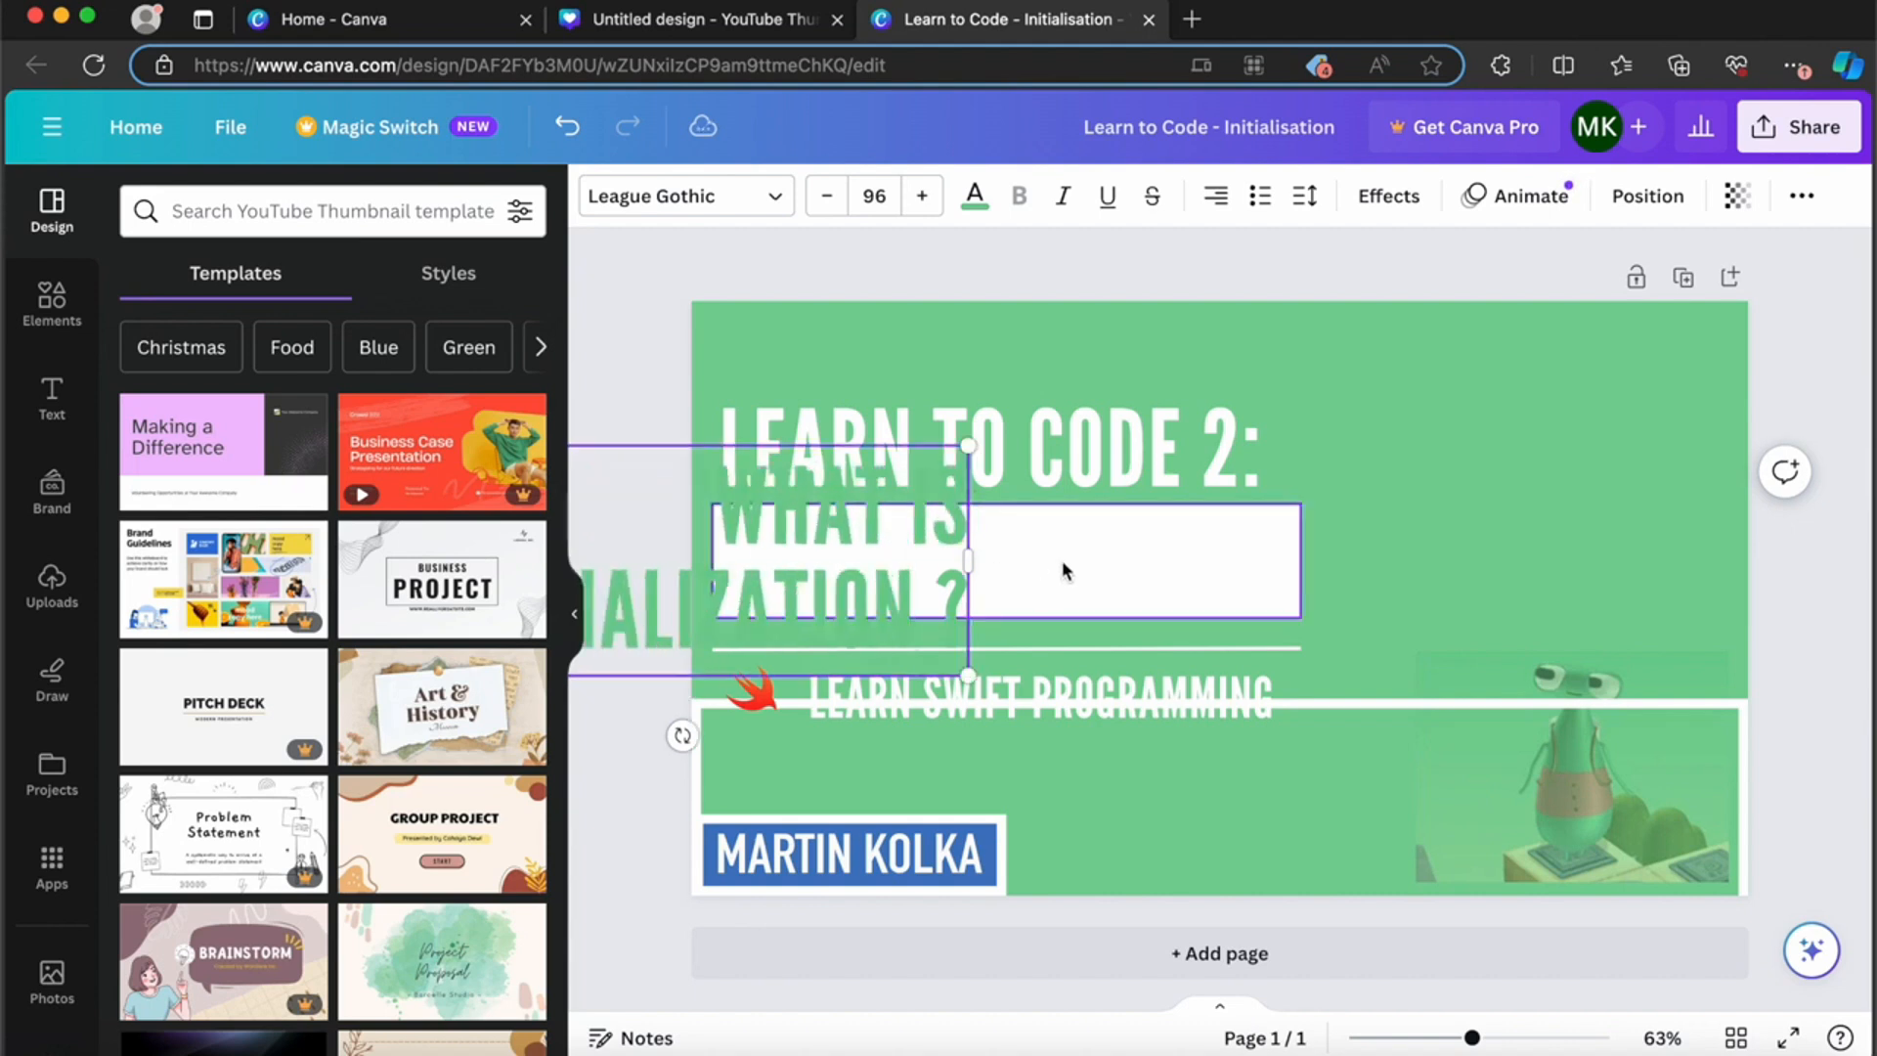
left_click_drag(969, 560, 1244, 561)
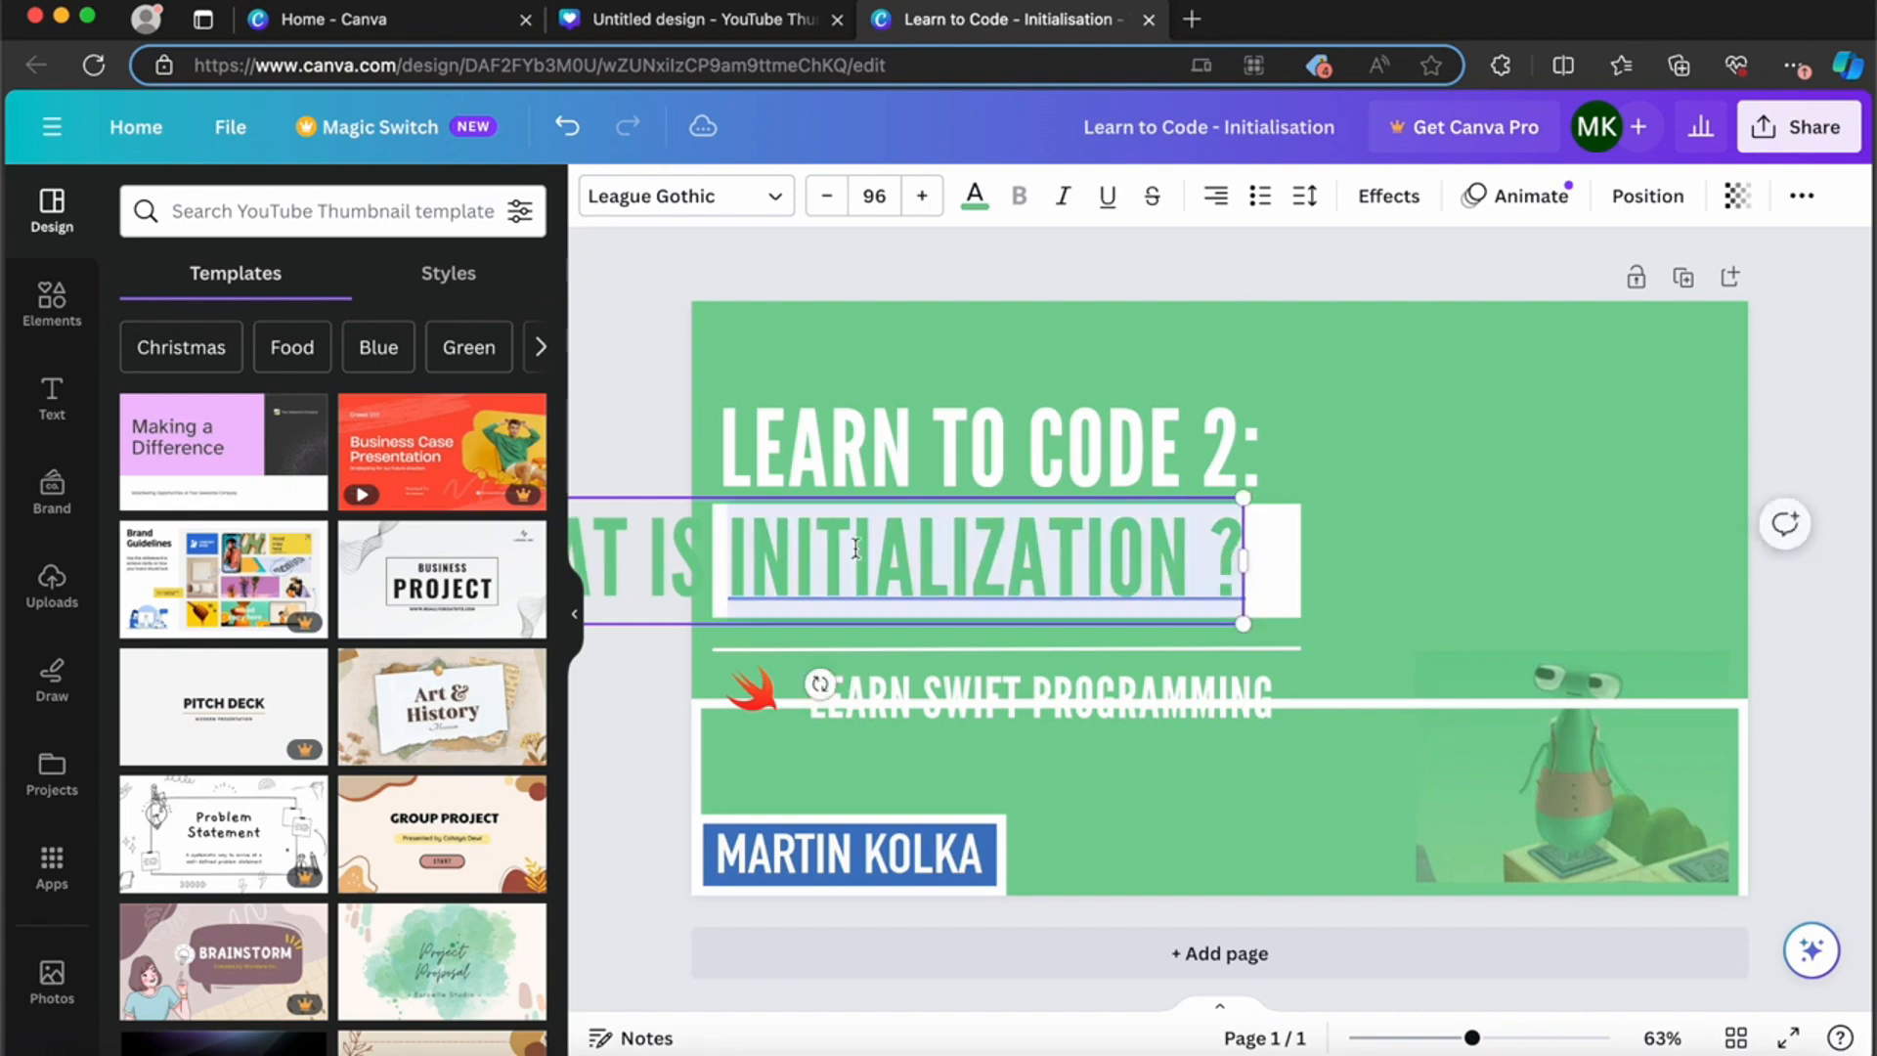
left_click(849, 565)
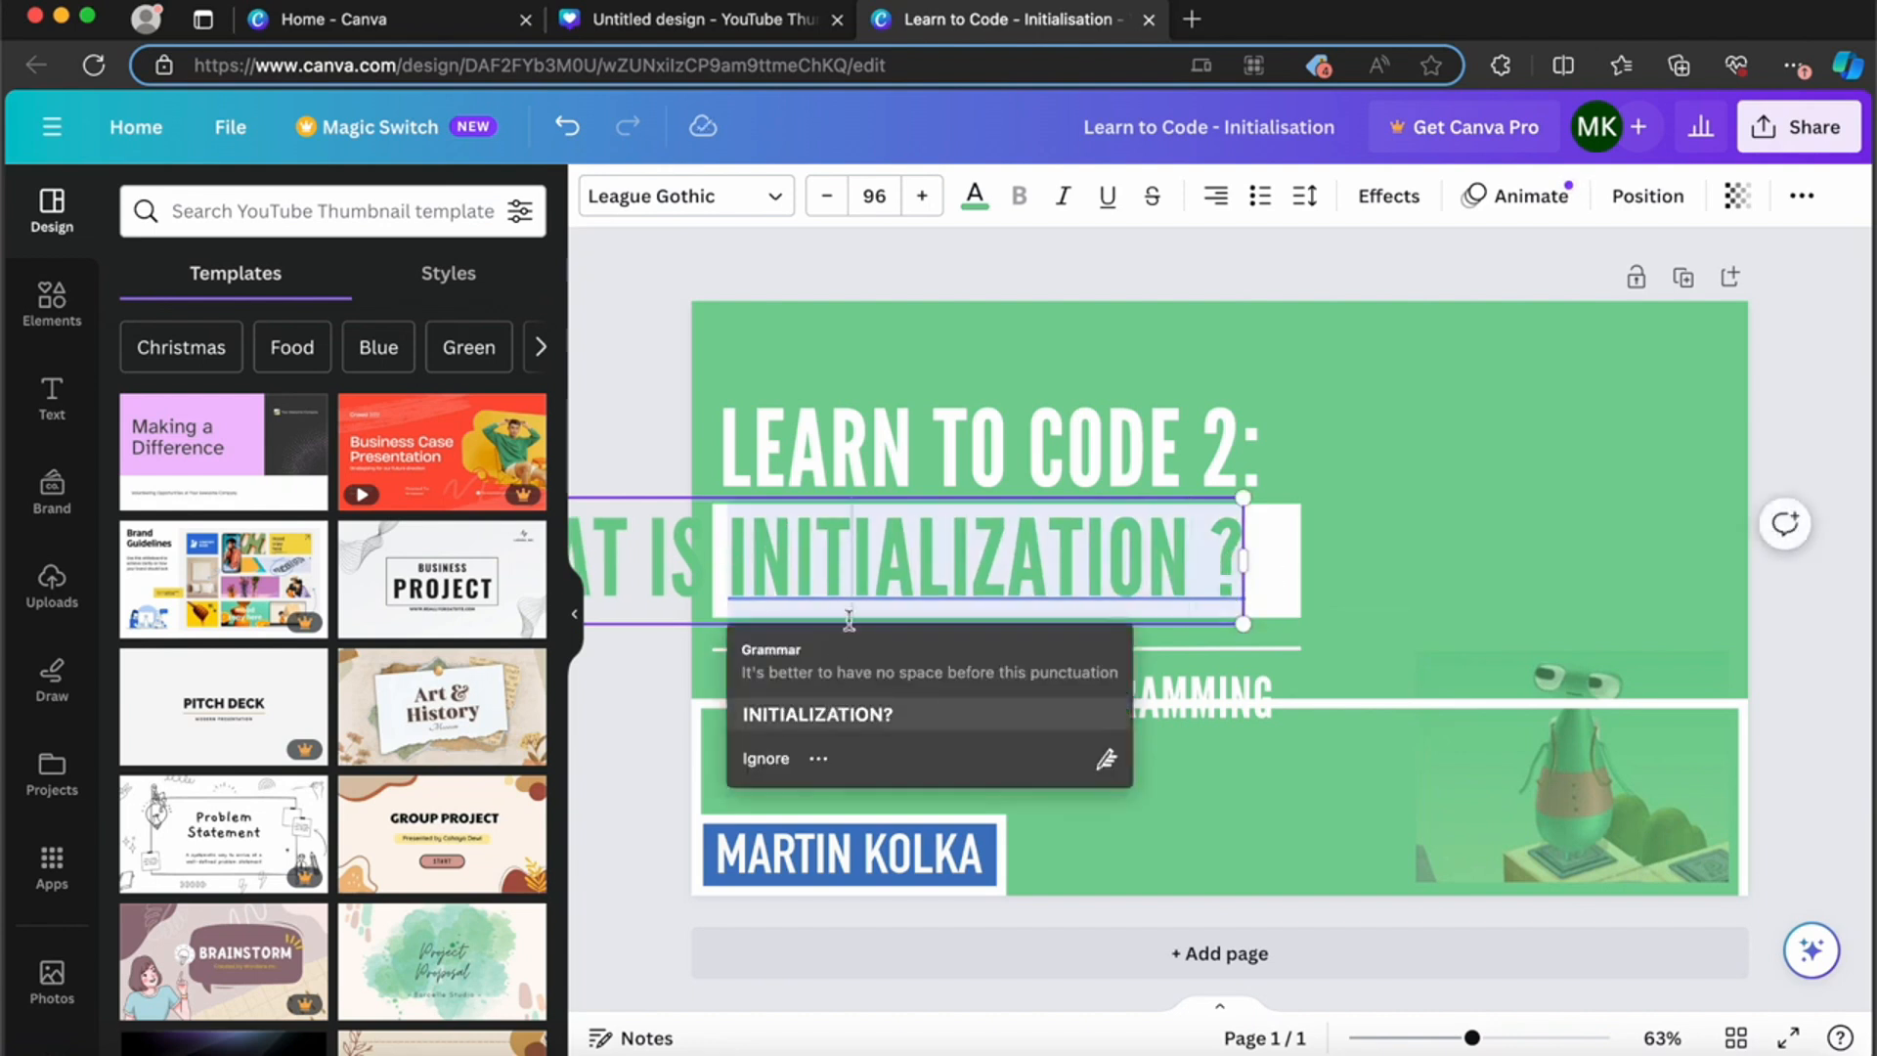
key("Escape")
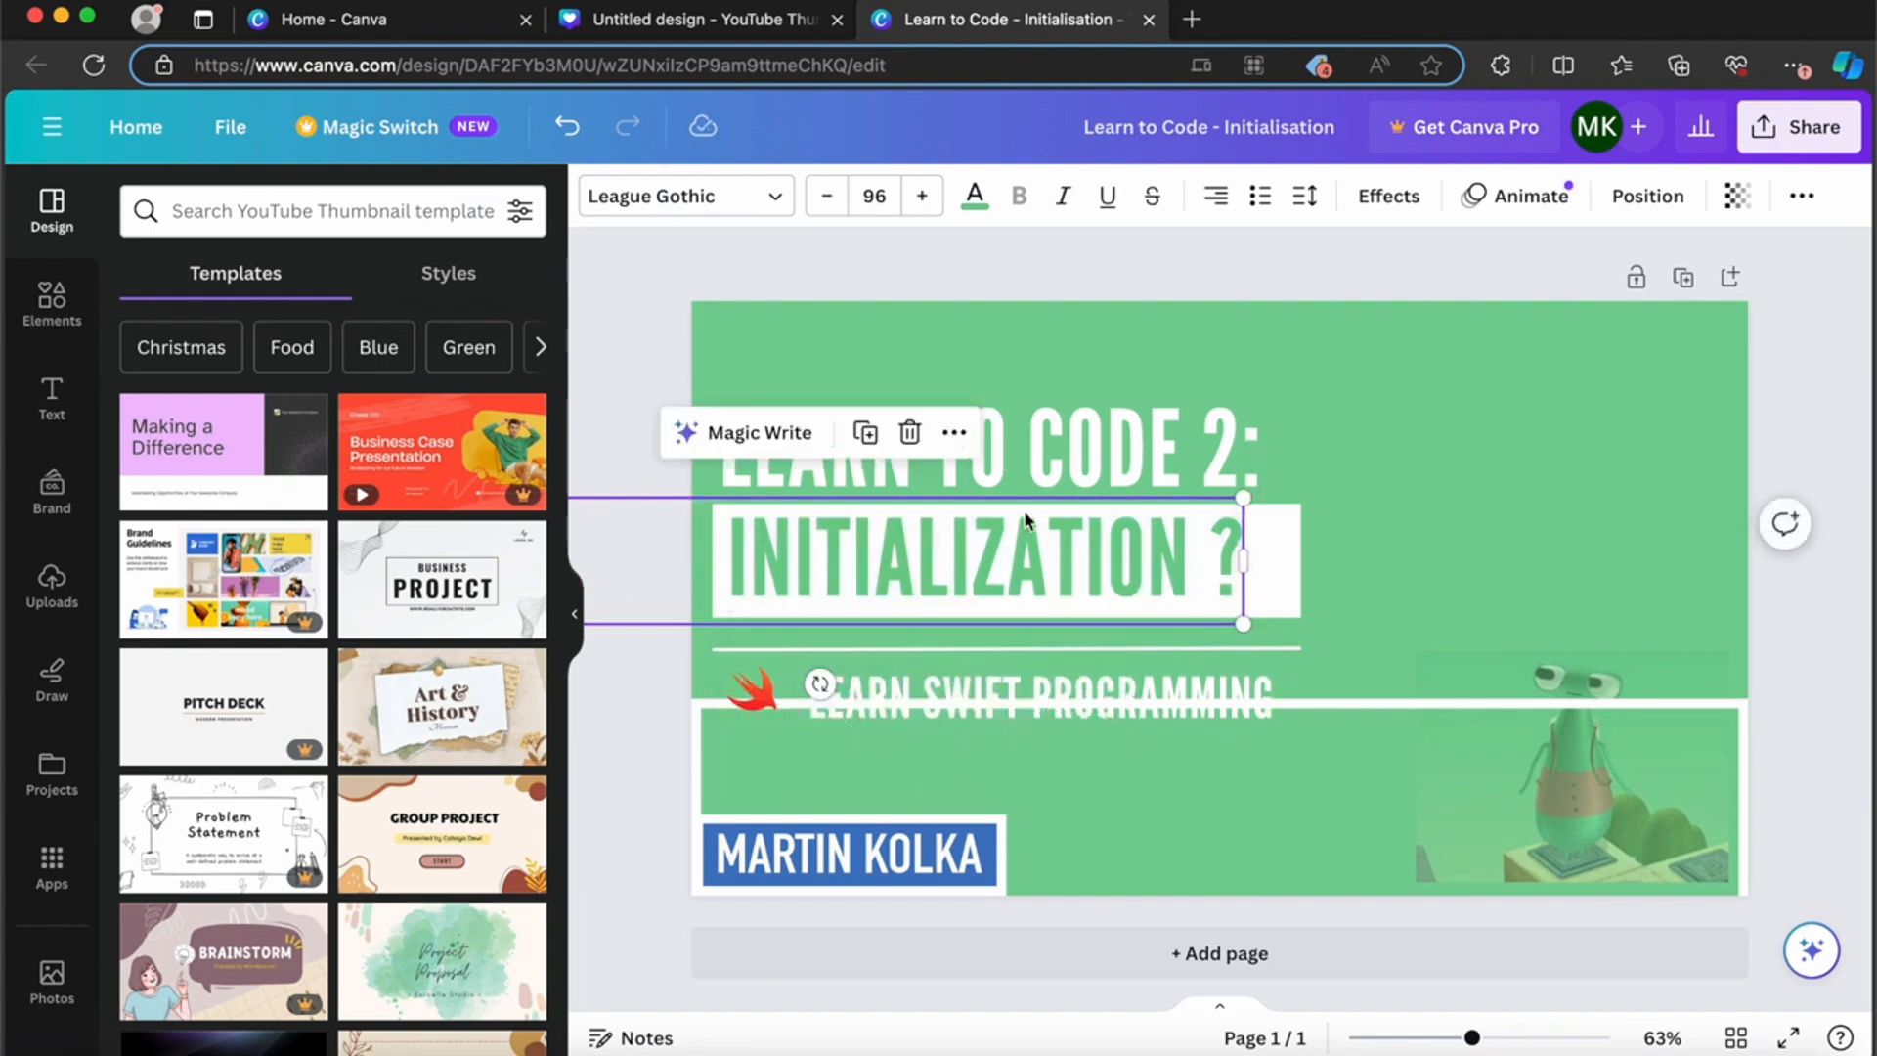
left_click(1047, 558)
left_click_drag(1047, 557, 1157, 555)
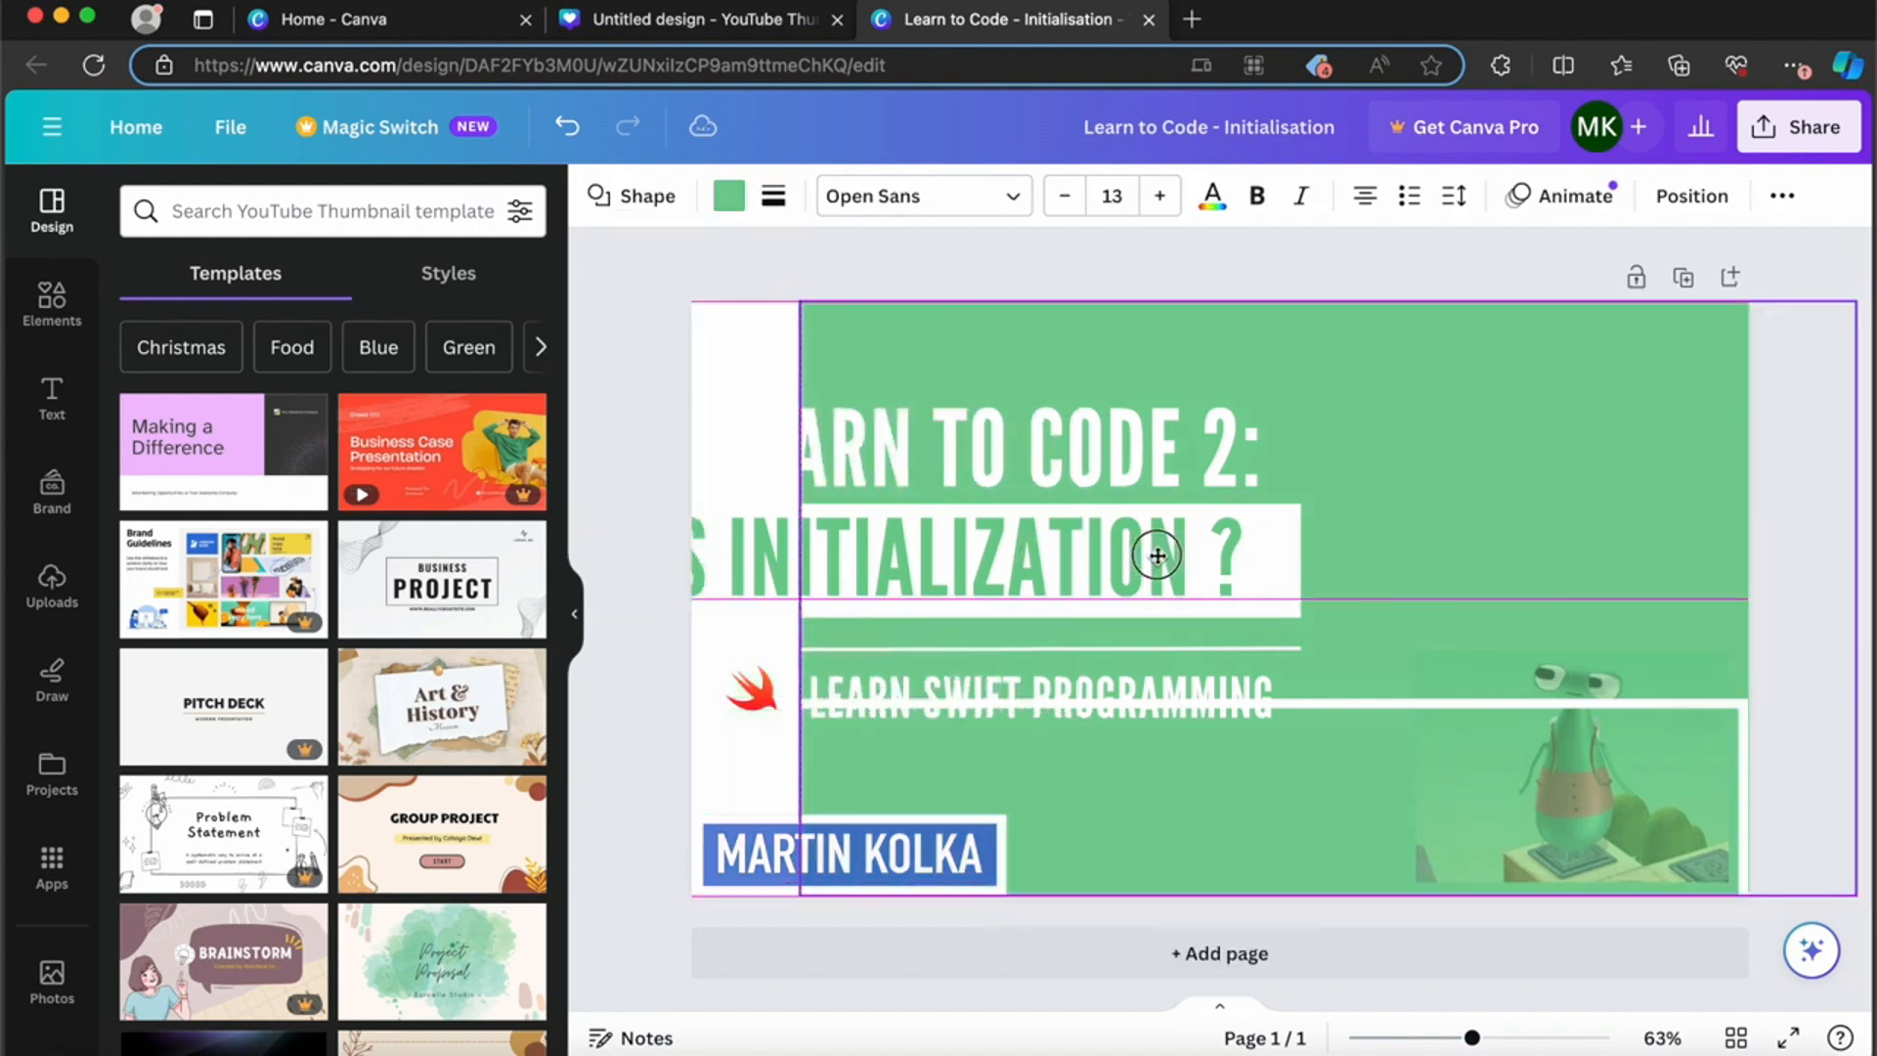
key("super+z")
left_click(649, 313)
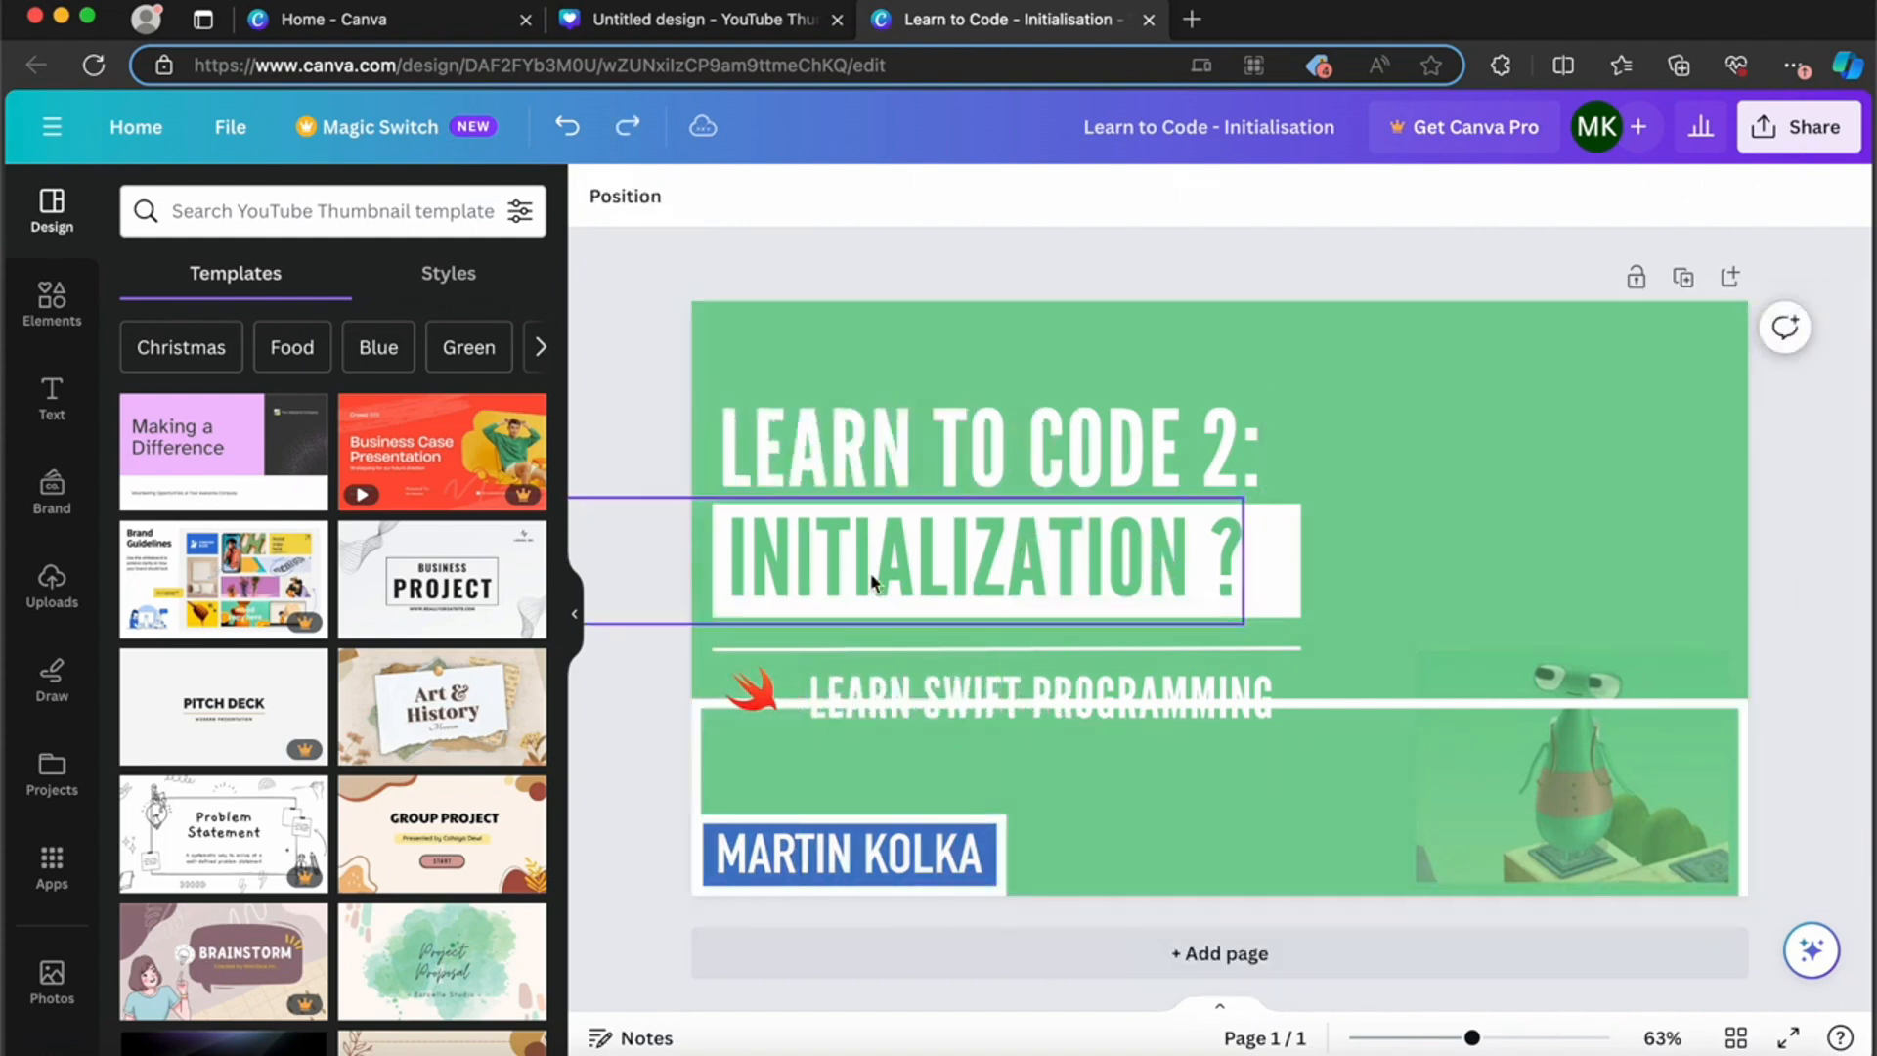
Step: Place the full "WHAT IS INITIALIZATION ?" text on the white rectangle and widen the rectangle to fit the text
left_click_drag(870, 578, 1280, 675)
left_click(985, 549)
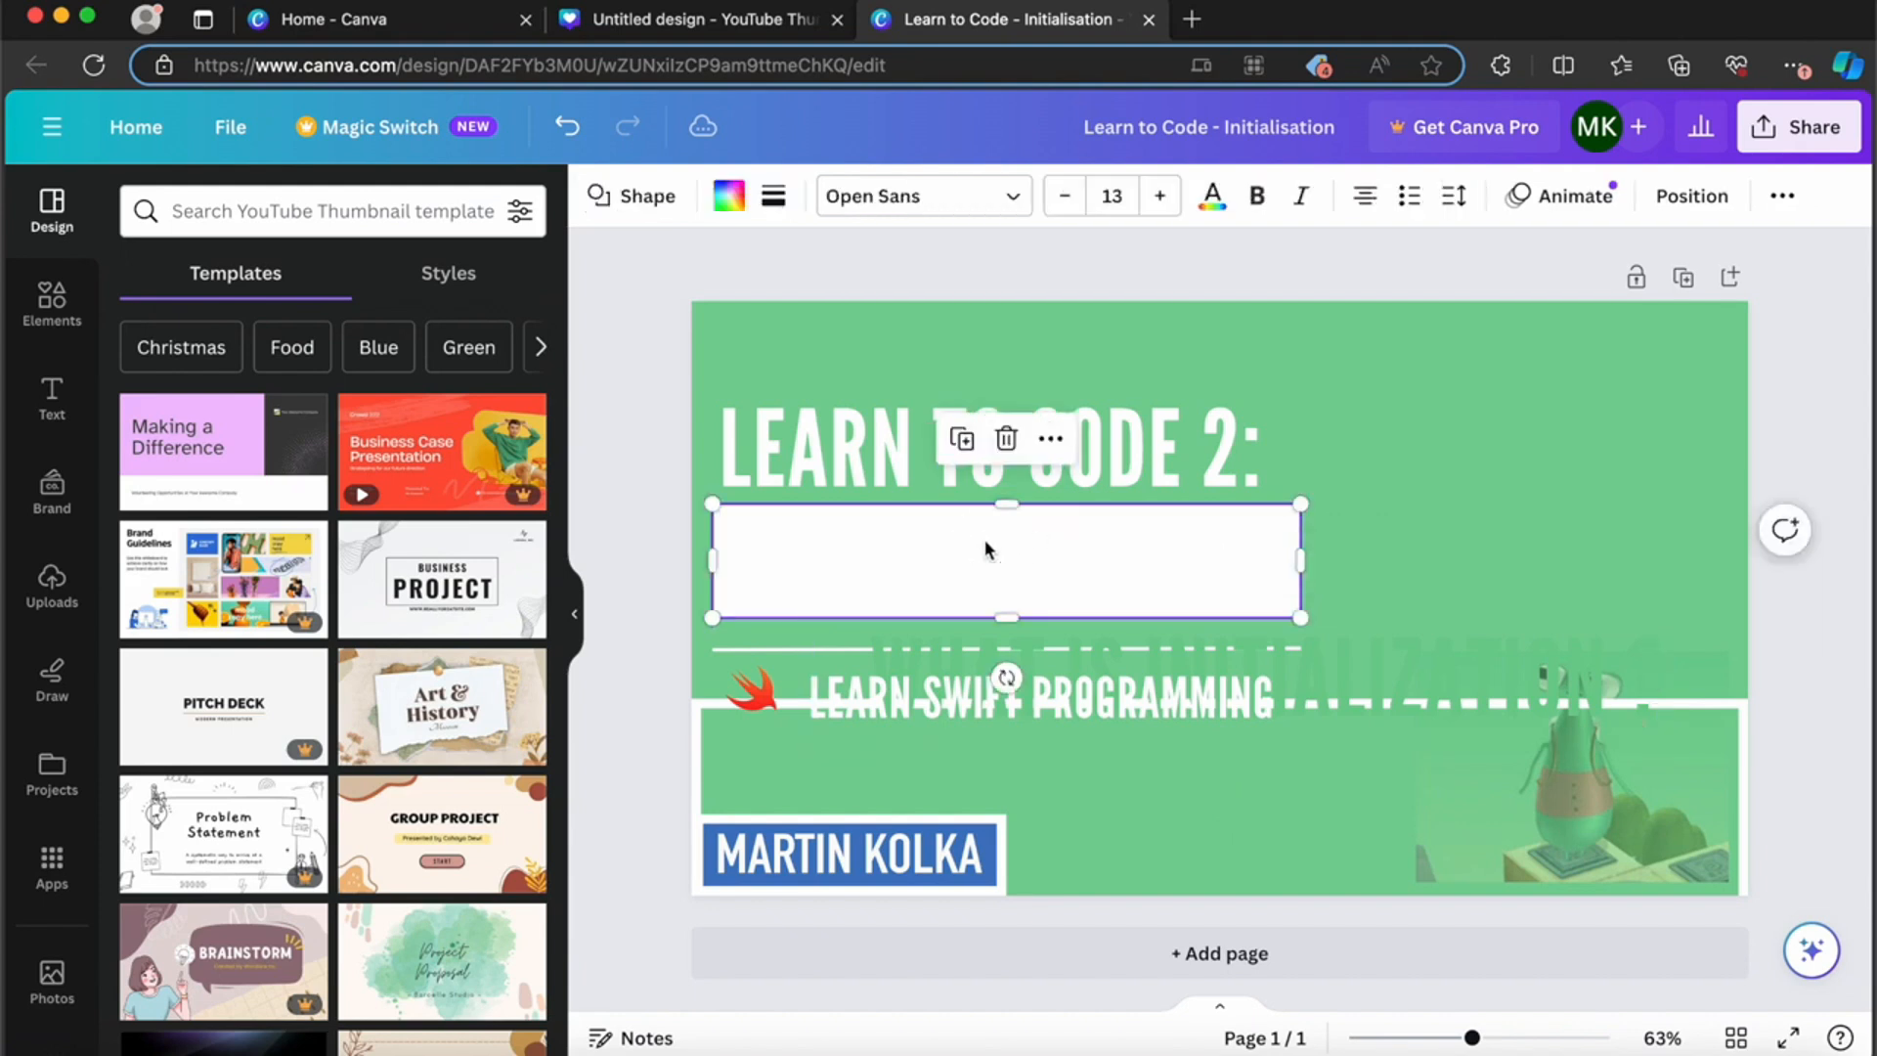
left_click_drag(1301, 560, 1668, 564)
left_click(1434, 671)
left_click_drag(1434, 671, 1291, 557)
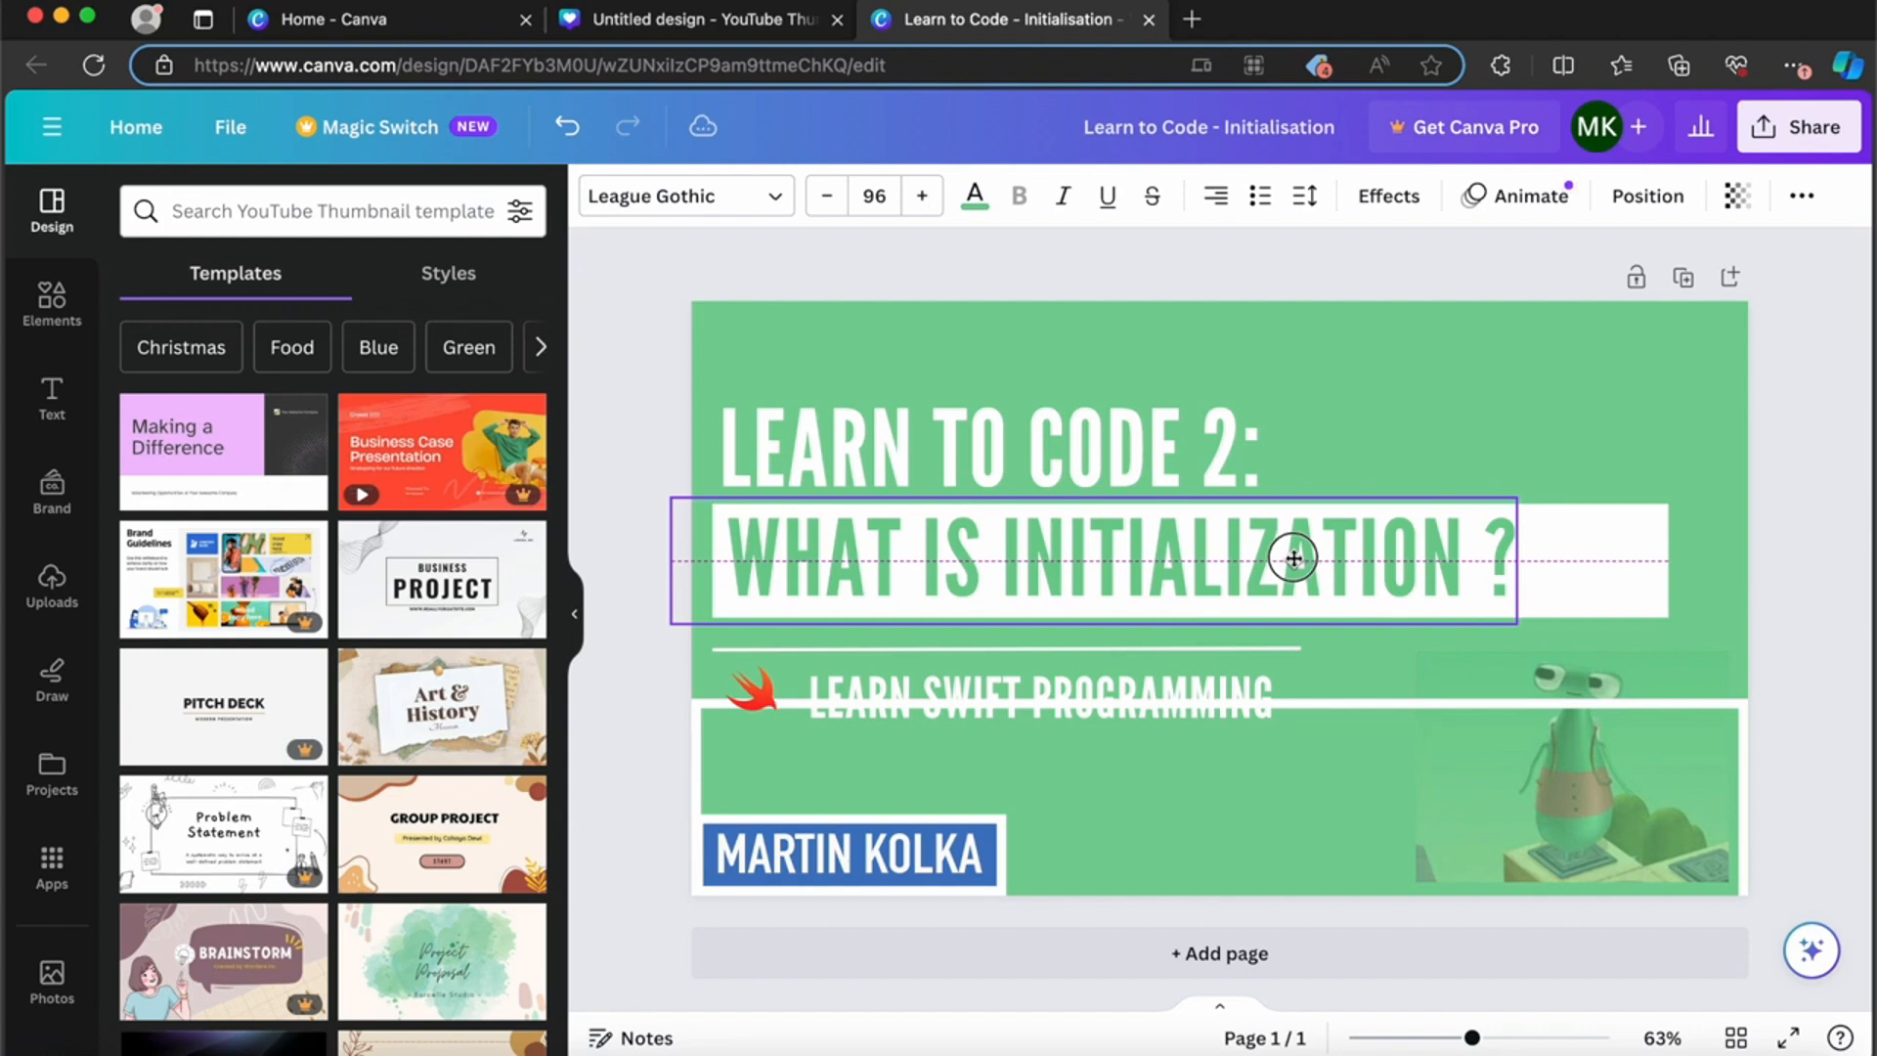
left_click(1659, 560)
left_click_drag(1666, 561, 1531, 562)
Step: Move the white frame back up so it borders the whole thumbnail
left_click(1281, 647)
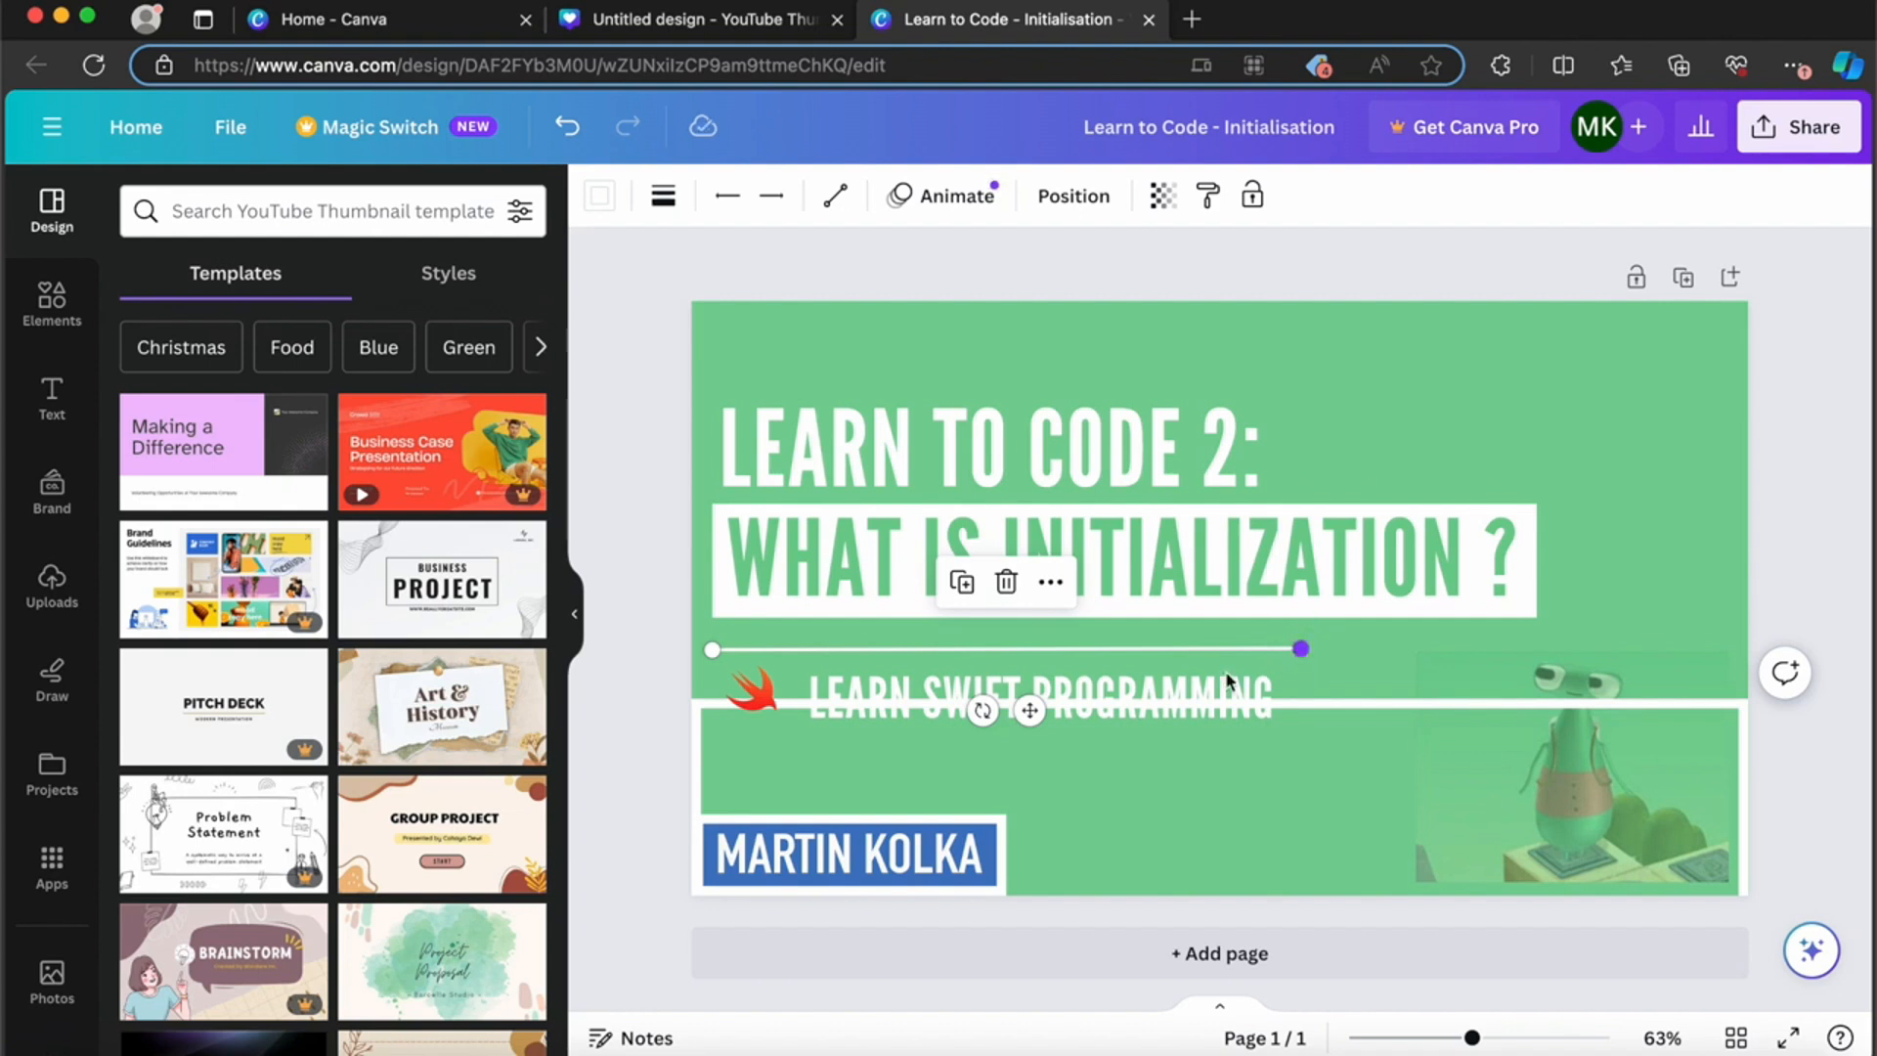
left_click(751, 690)
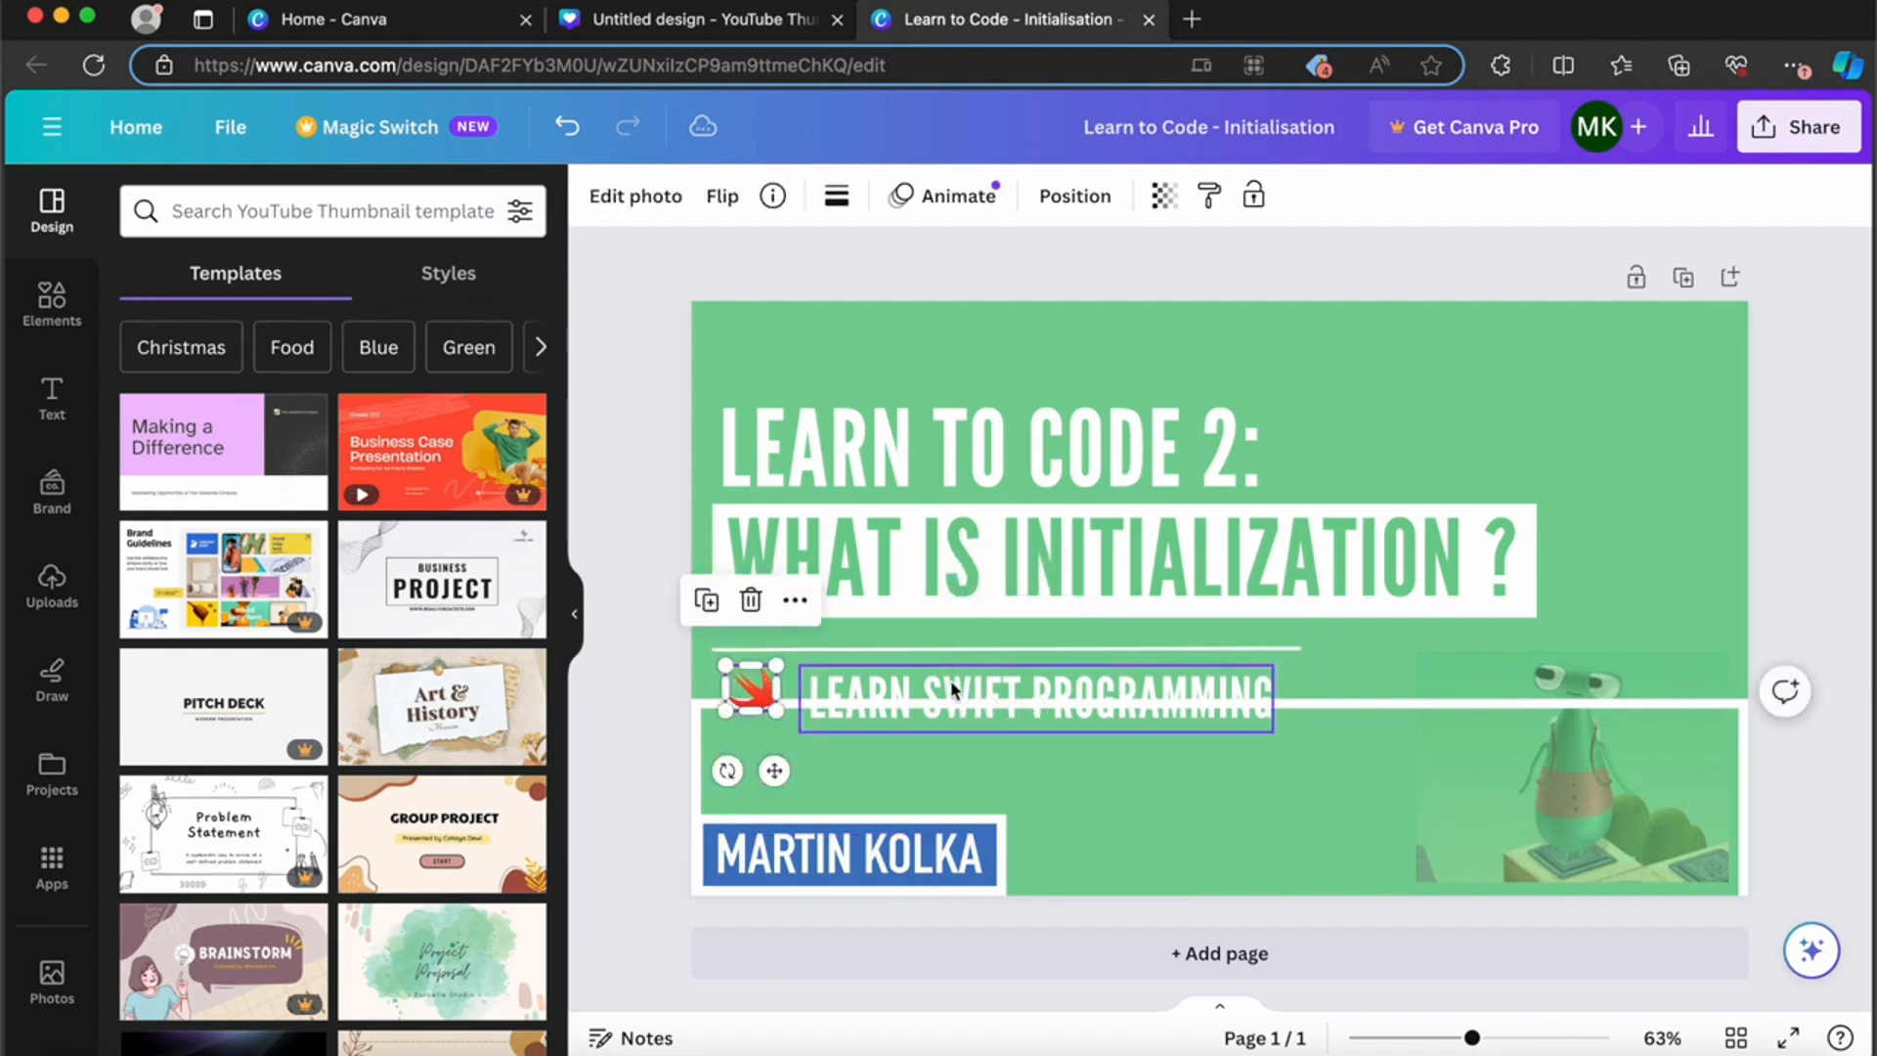
left_click_drag(1479, 749, 1447, 373)
left_click(669, 256)
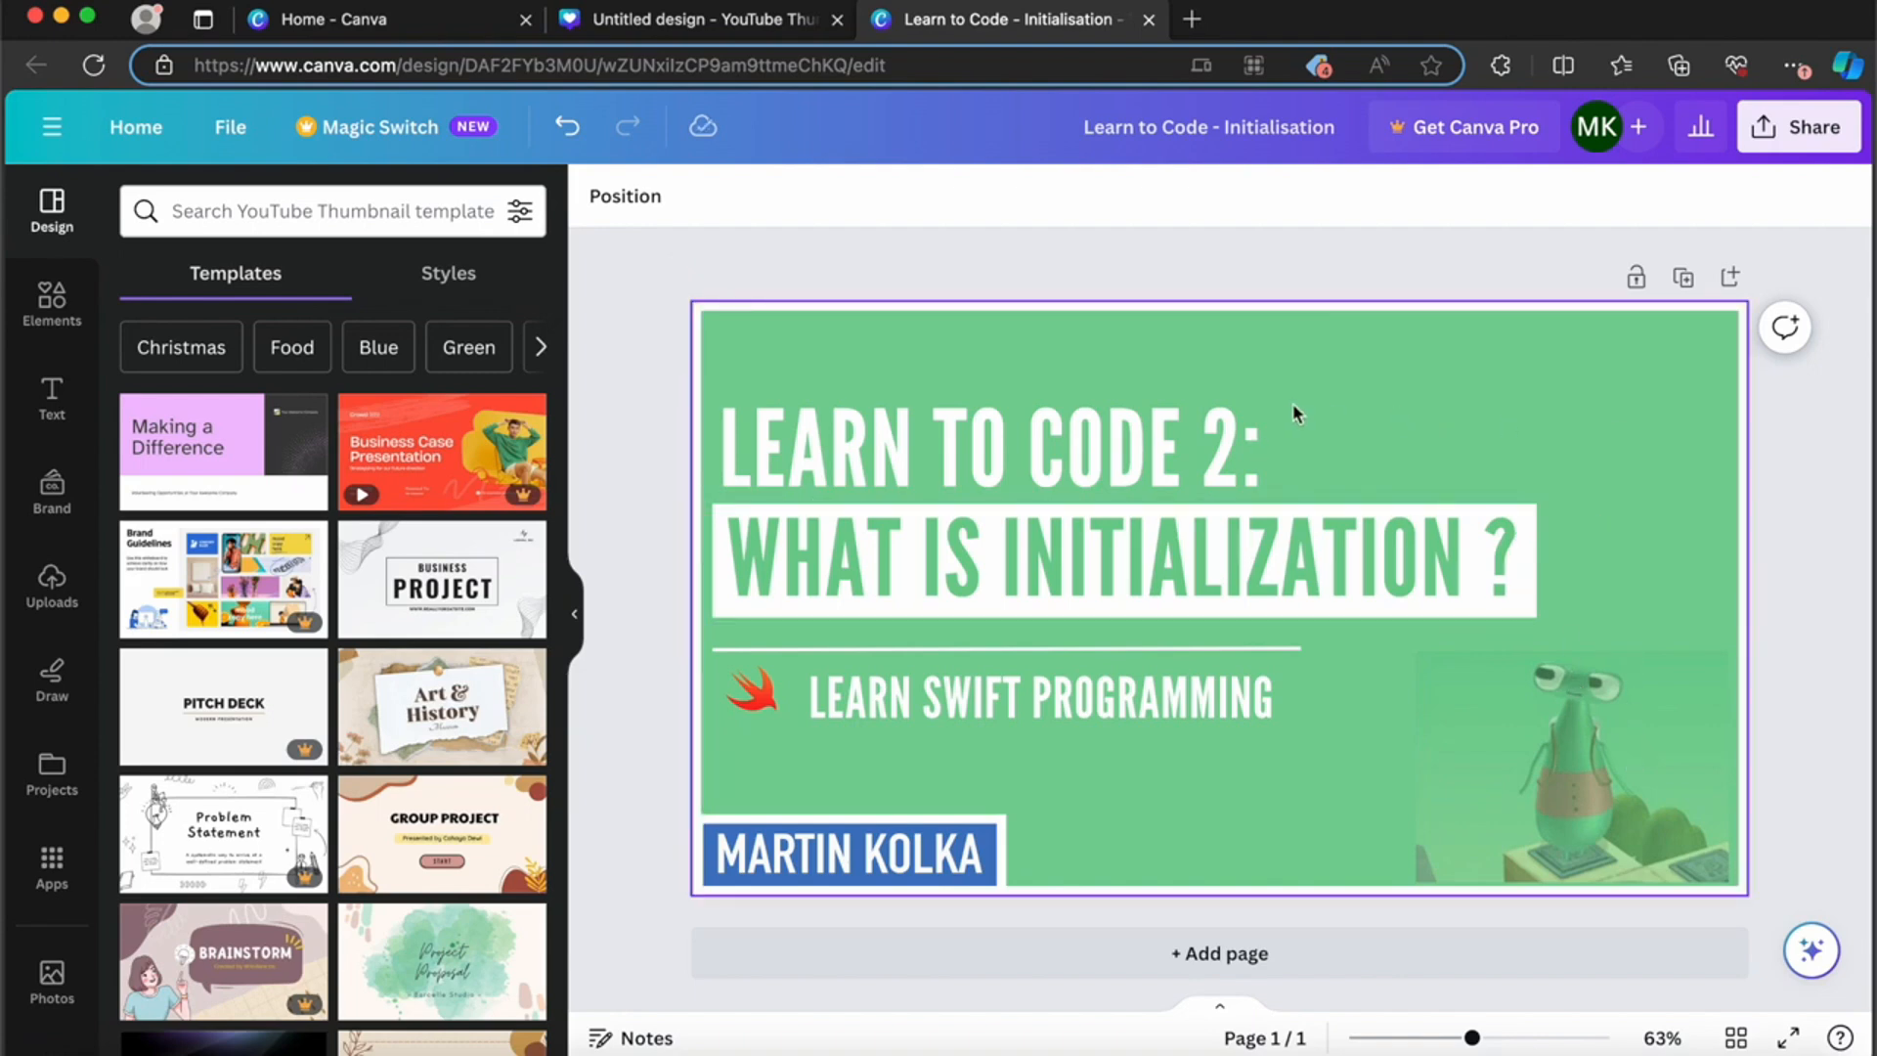
Step: Add the uploaded avatar-behind-laptop image to the thumbnail and move it to the lower right, beside the green character
left_click(52, 396)
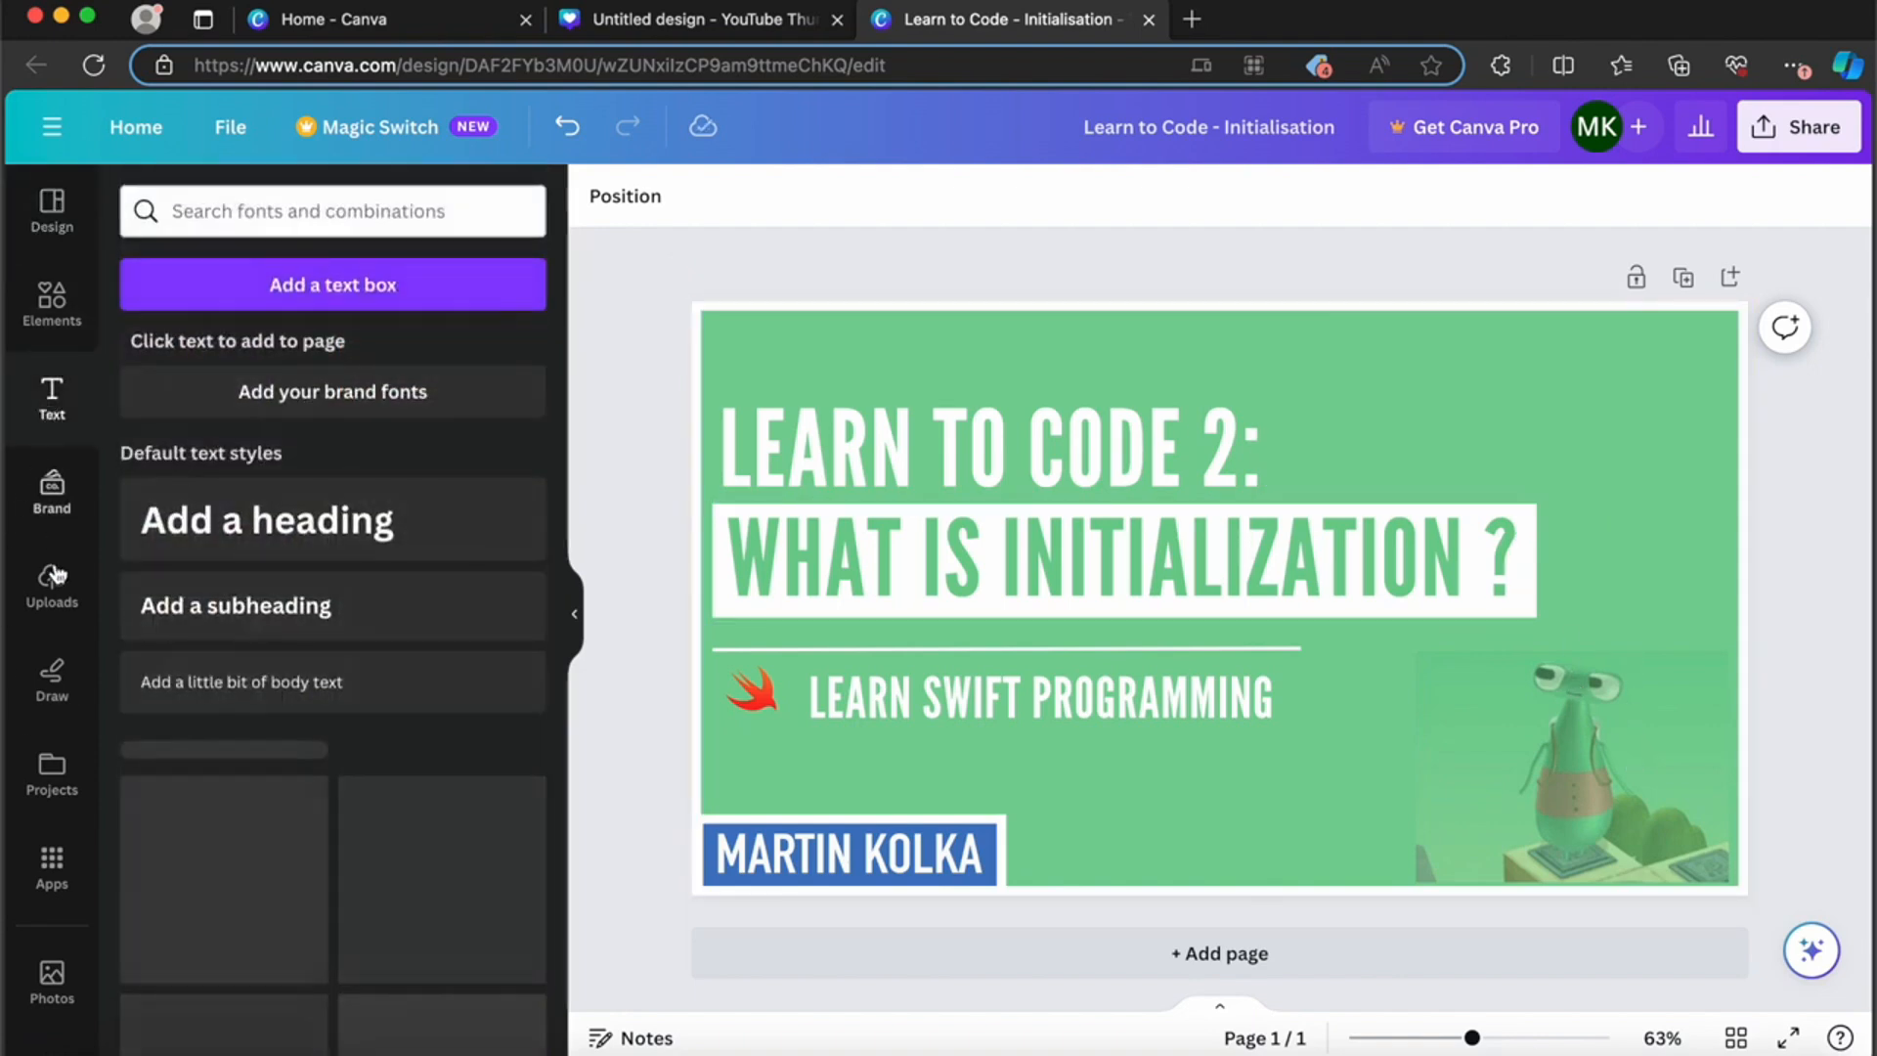
left_click(55, 575)
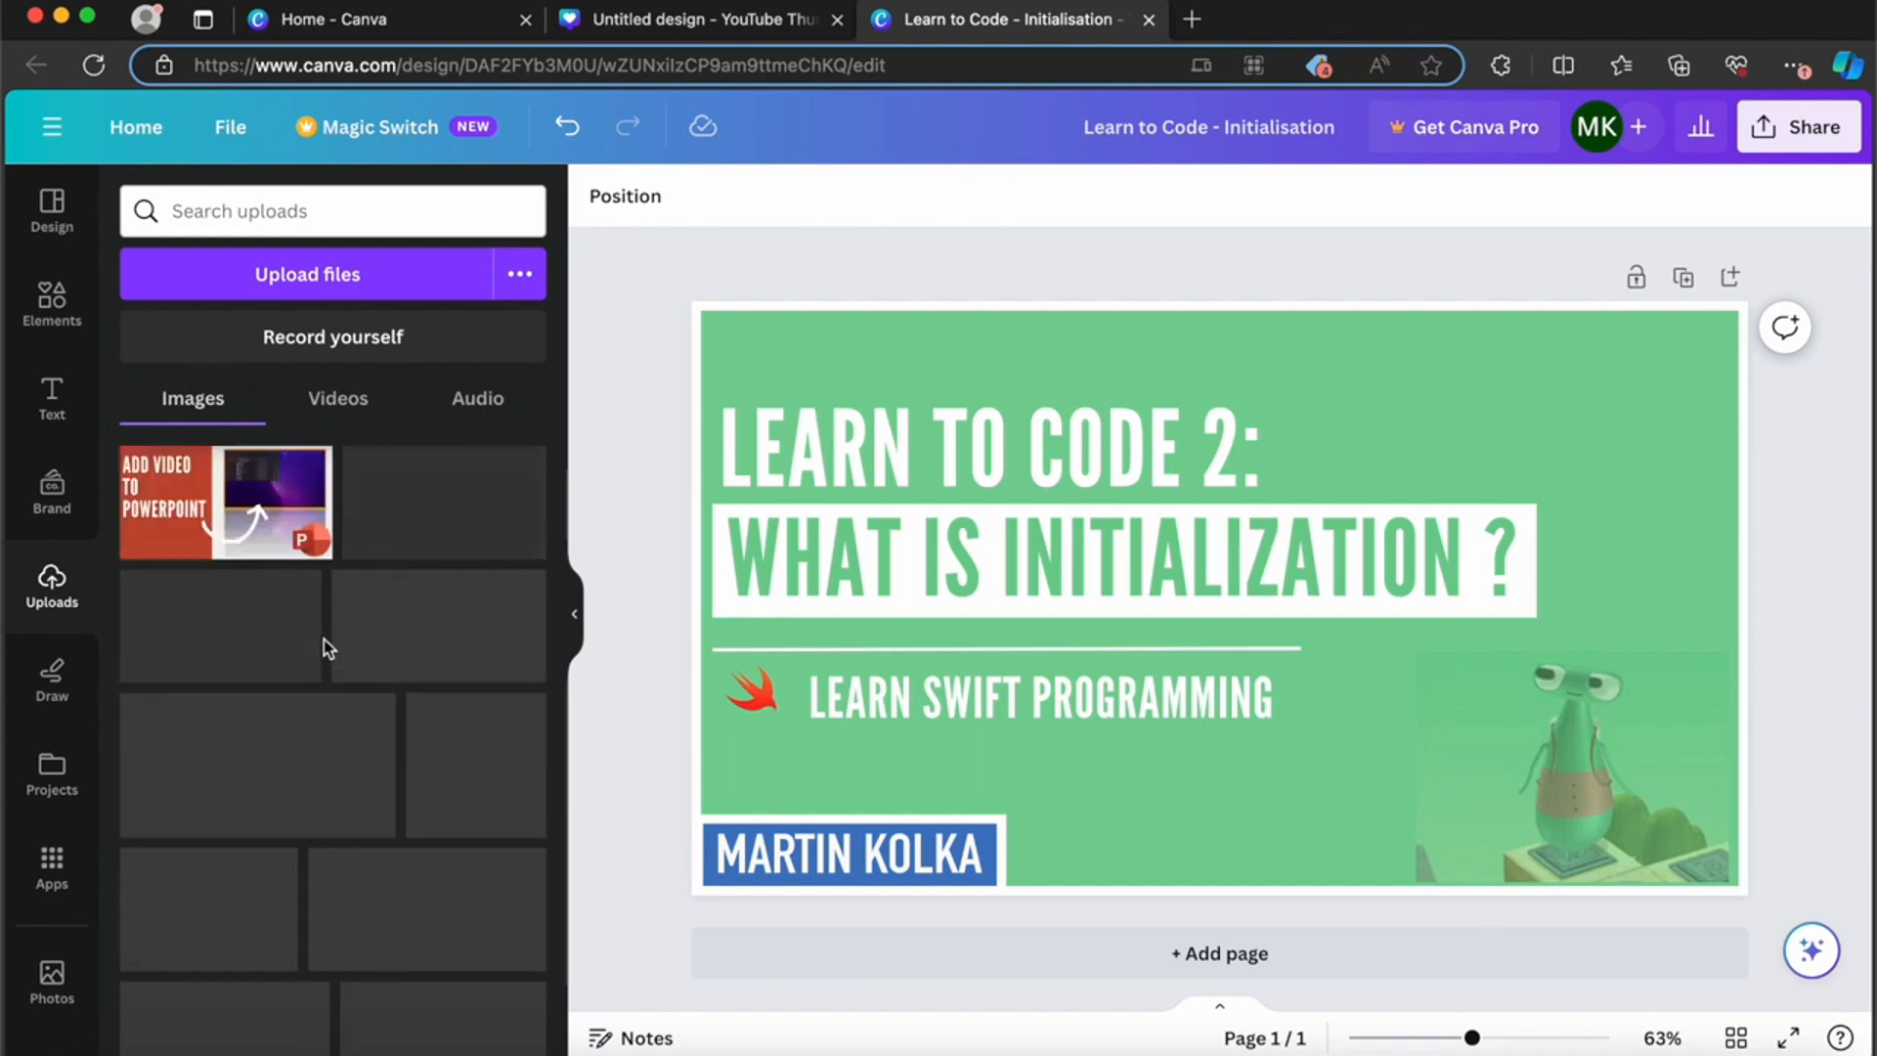
scroll(328, 647, "down", 10)
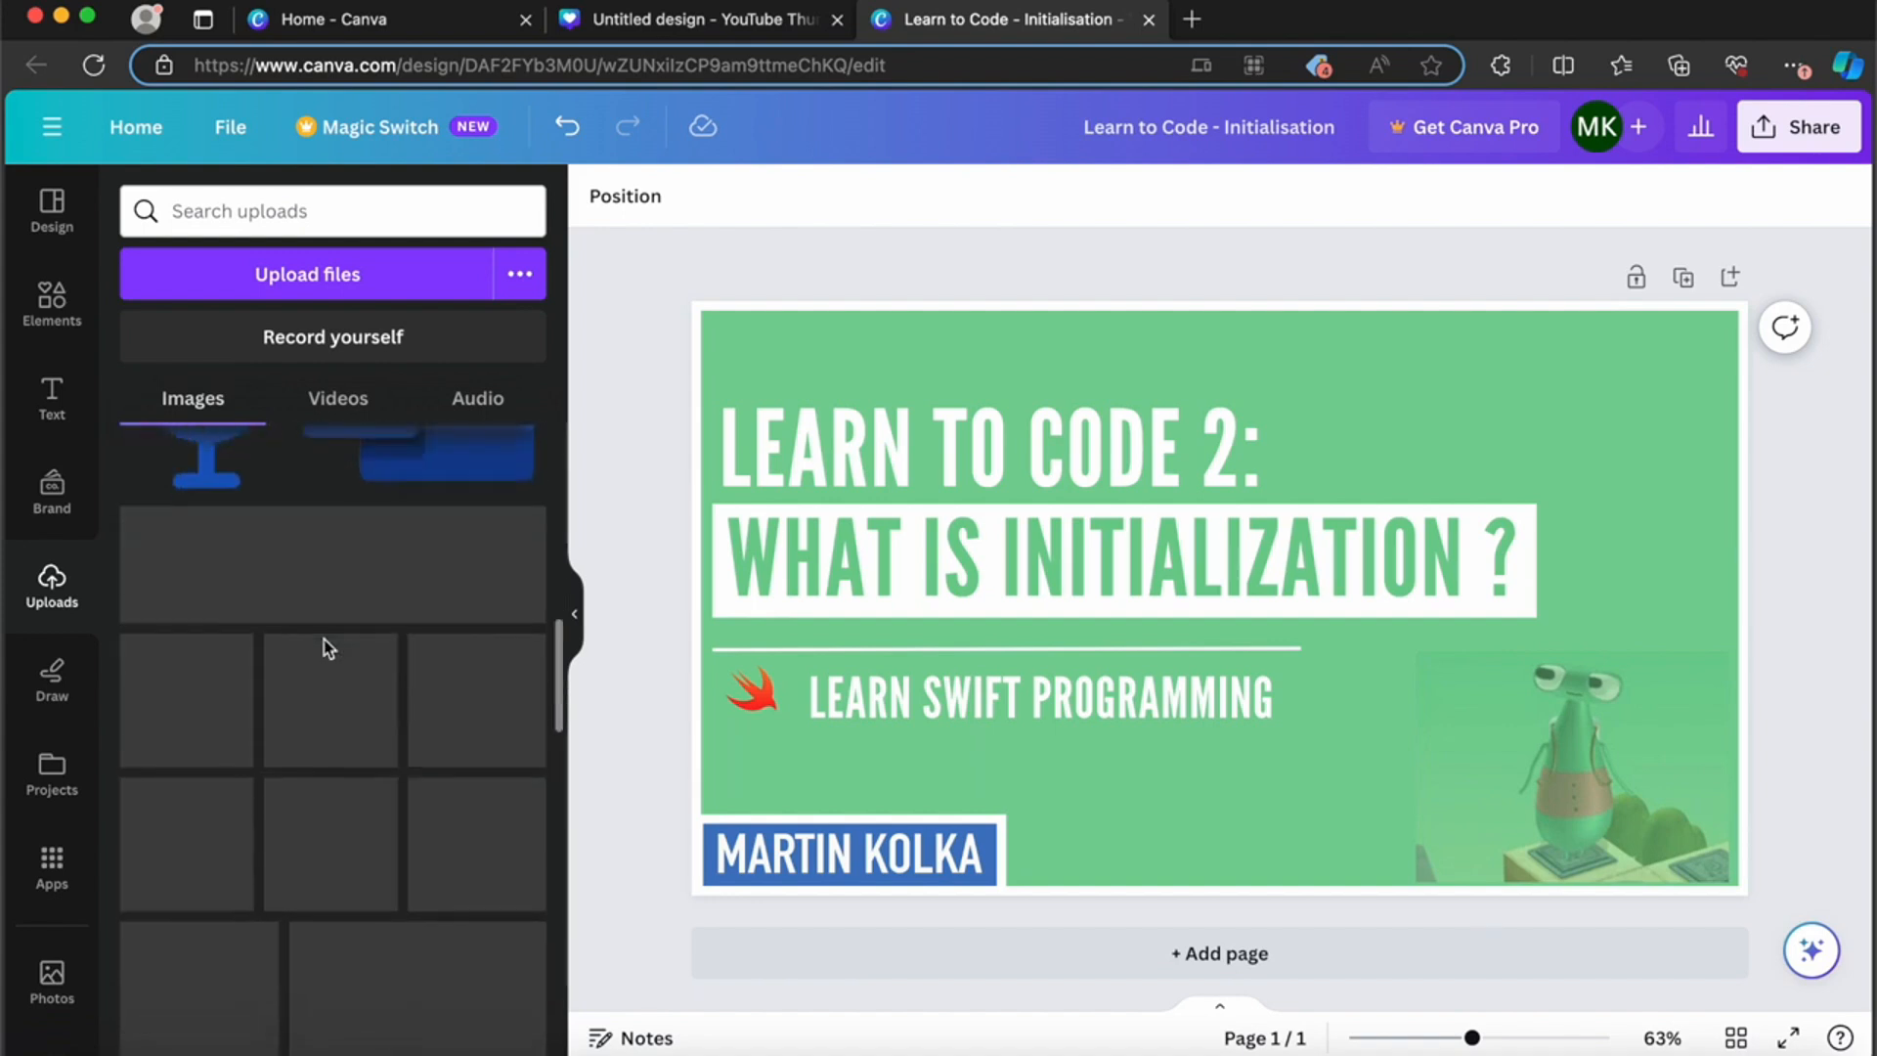
scroll(368, 605, "down", 1)
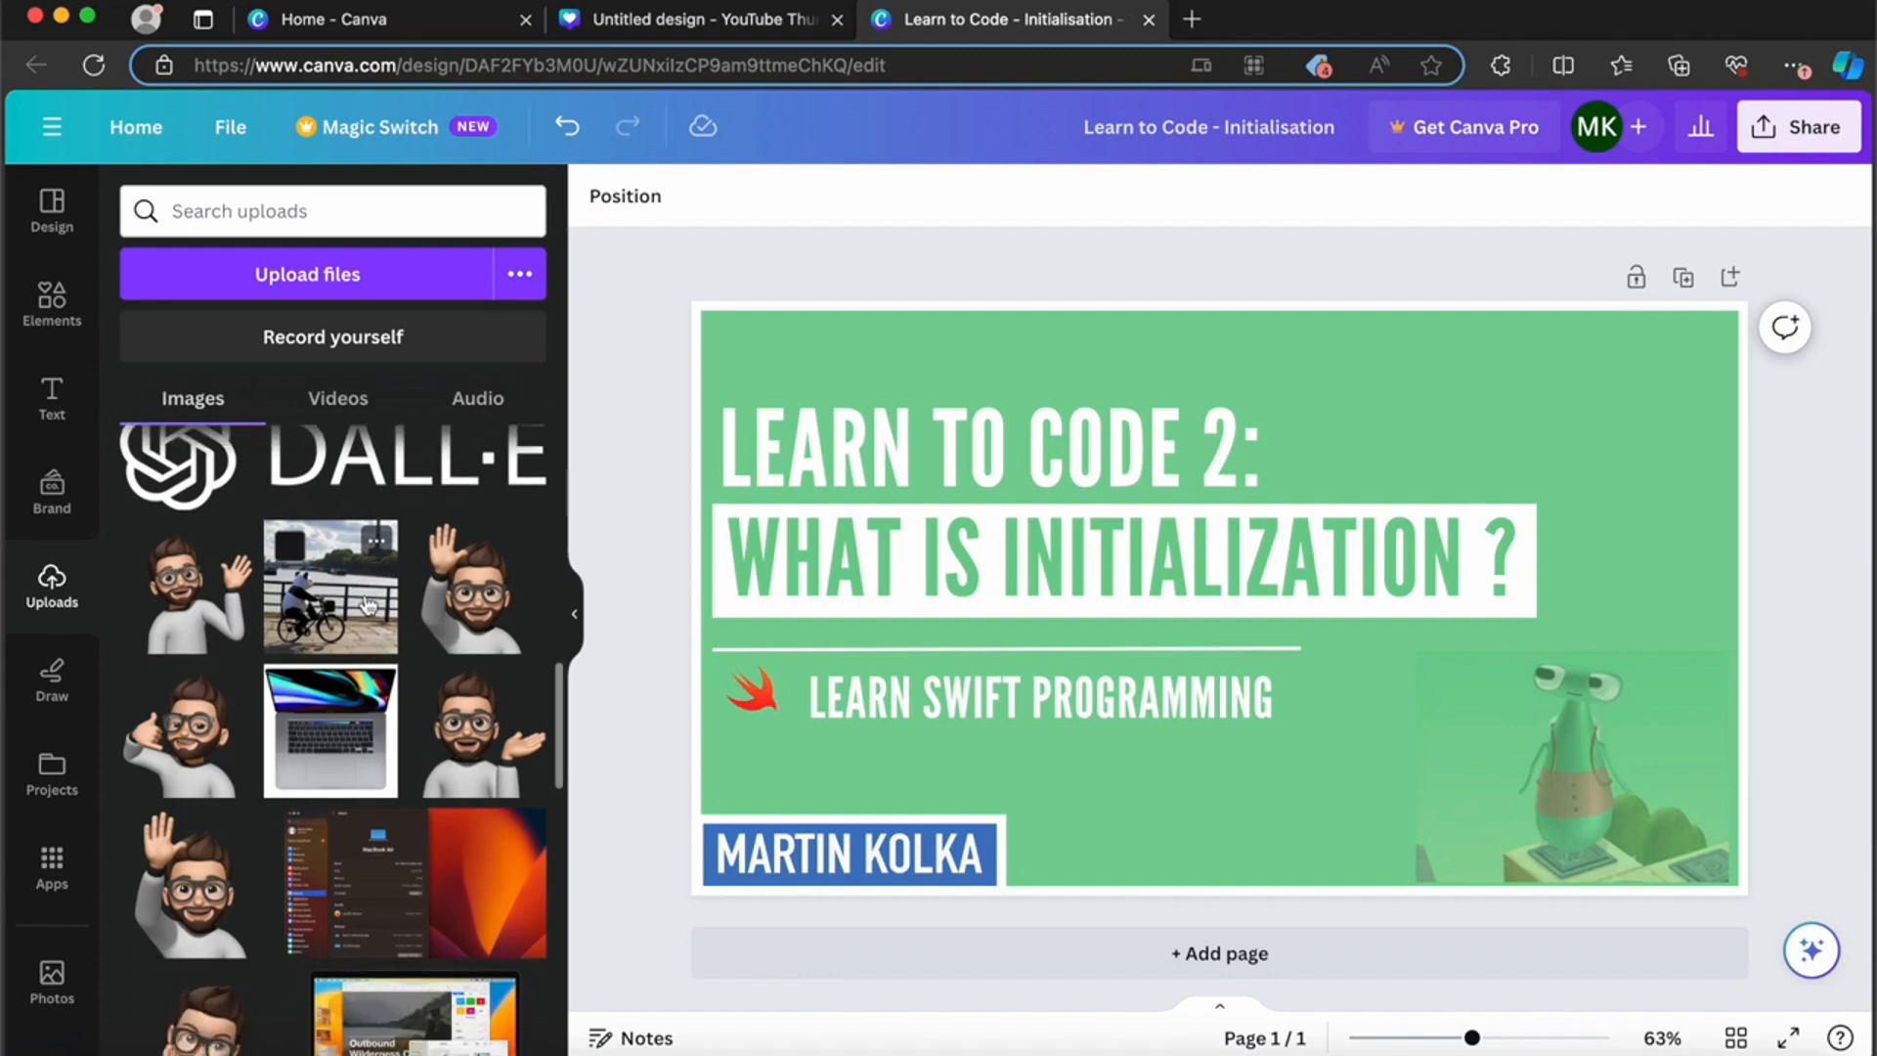
scroll(455, 616, "down", 3)
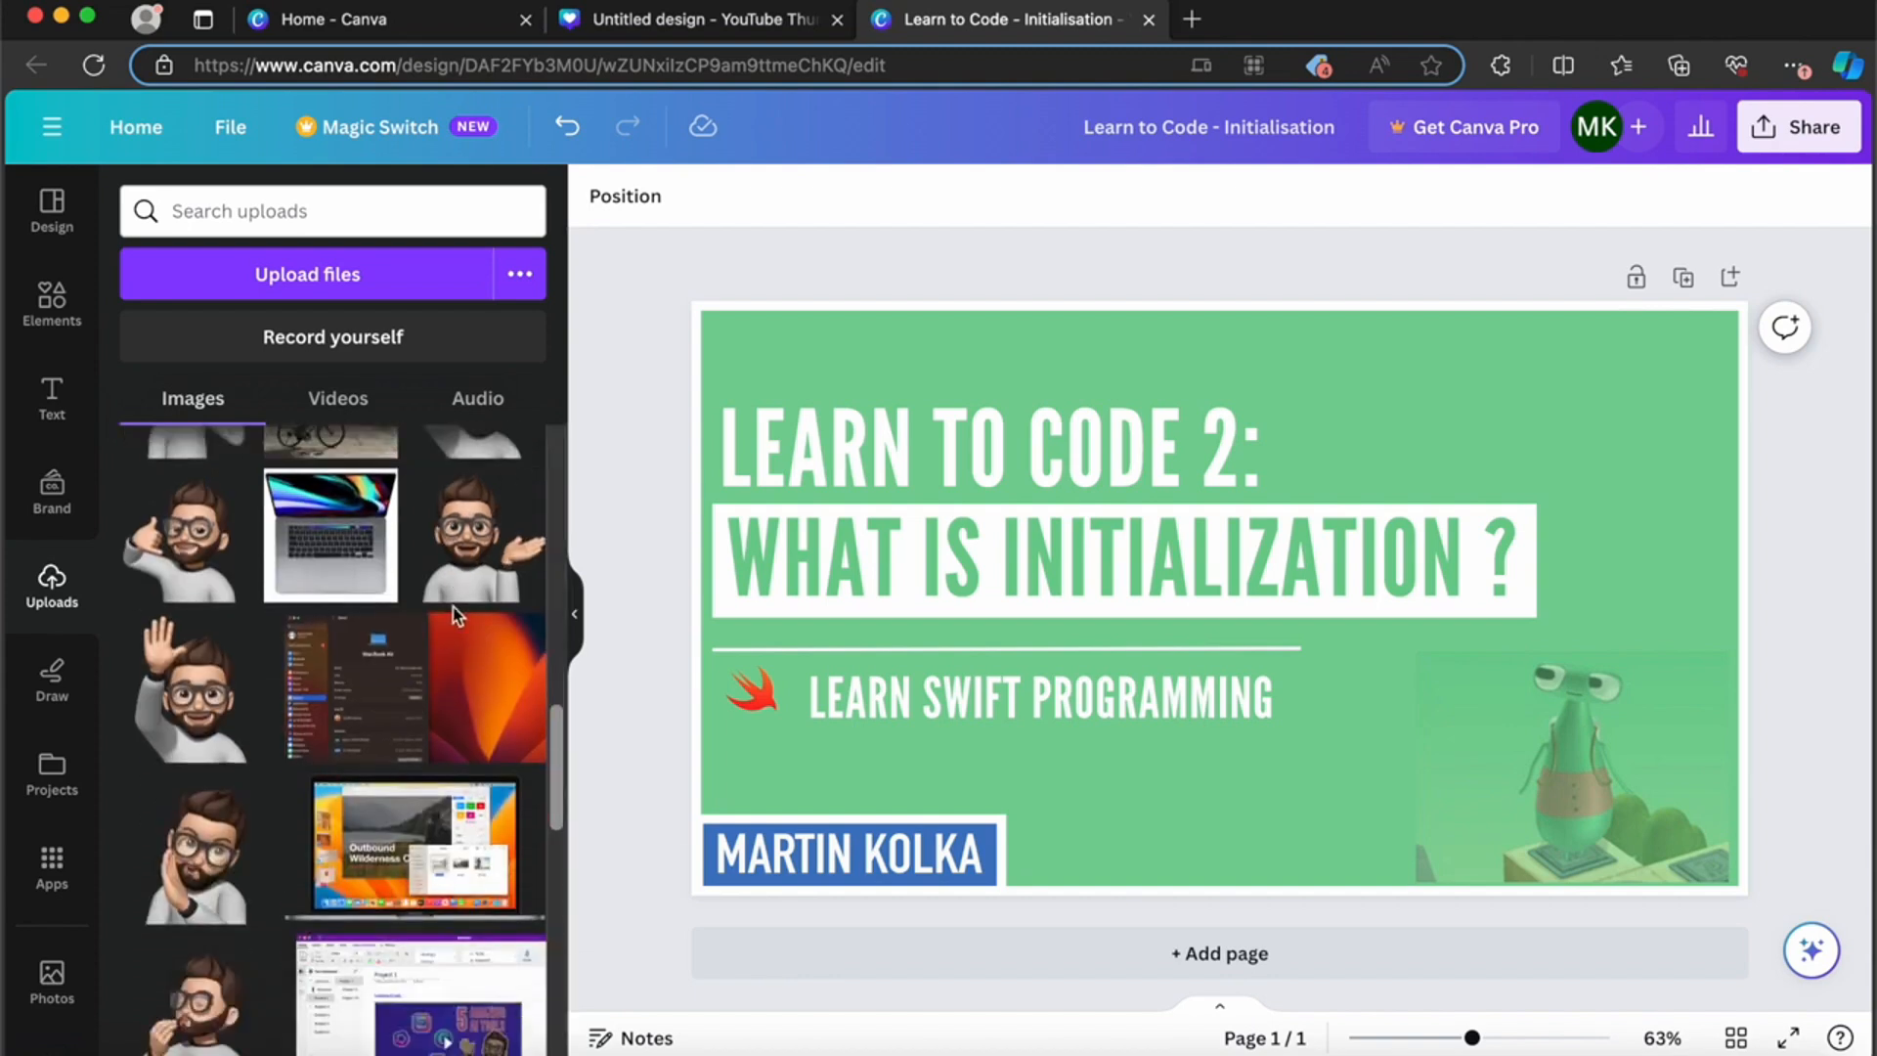
scroll(455, 614, "down", 4)
left_click(186, 915)
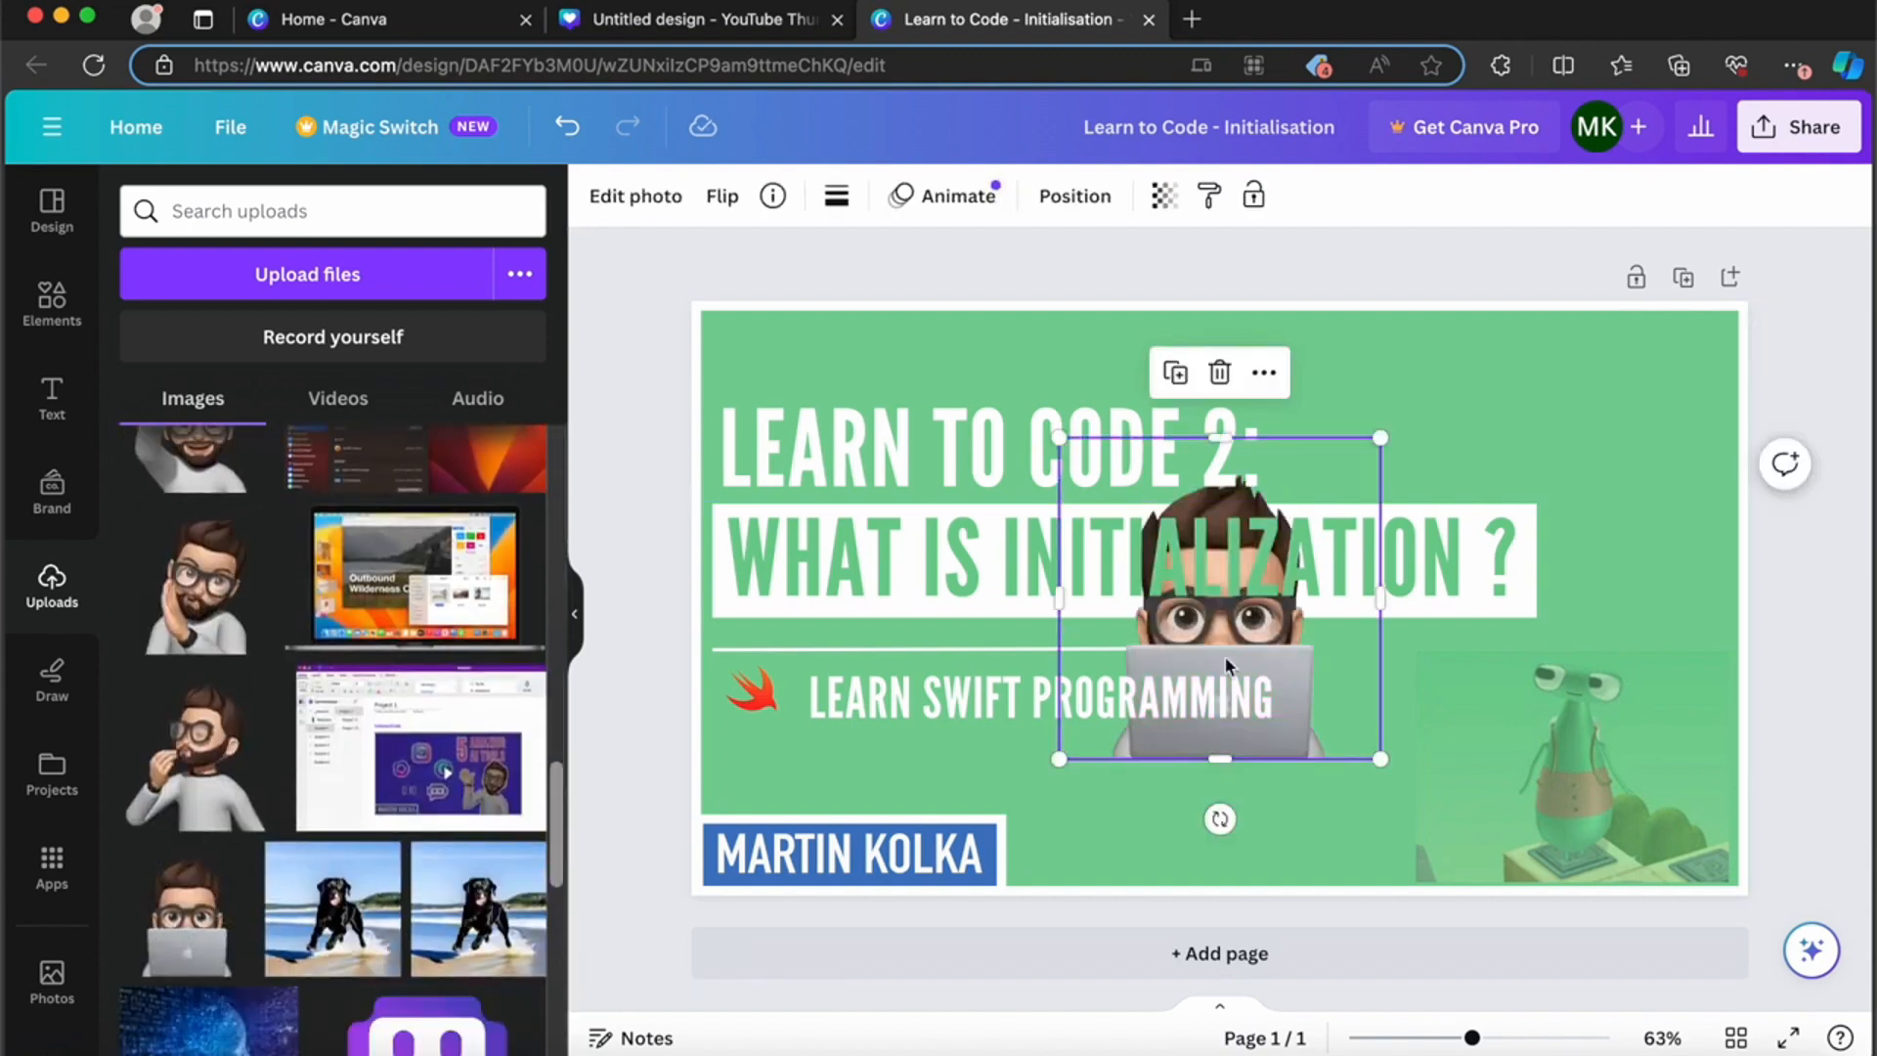
left_click_drag(1350, 671, 1564, 755)
Step: Apply a Glow shadow to the laptop avatar with size 67 and blur amount 0
left_click(661, 207)
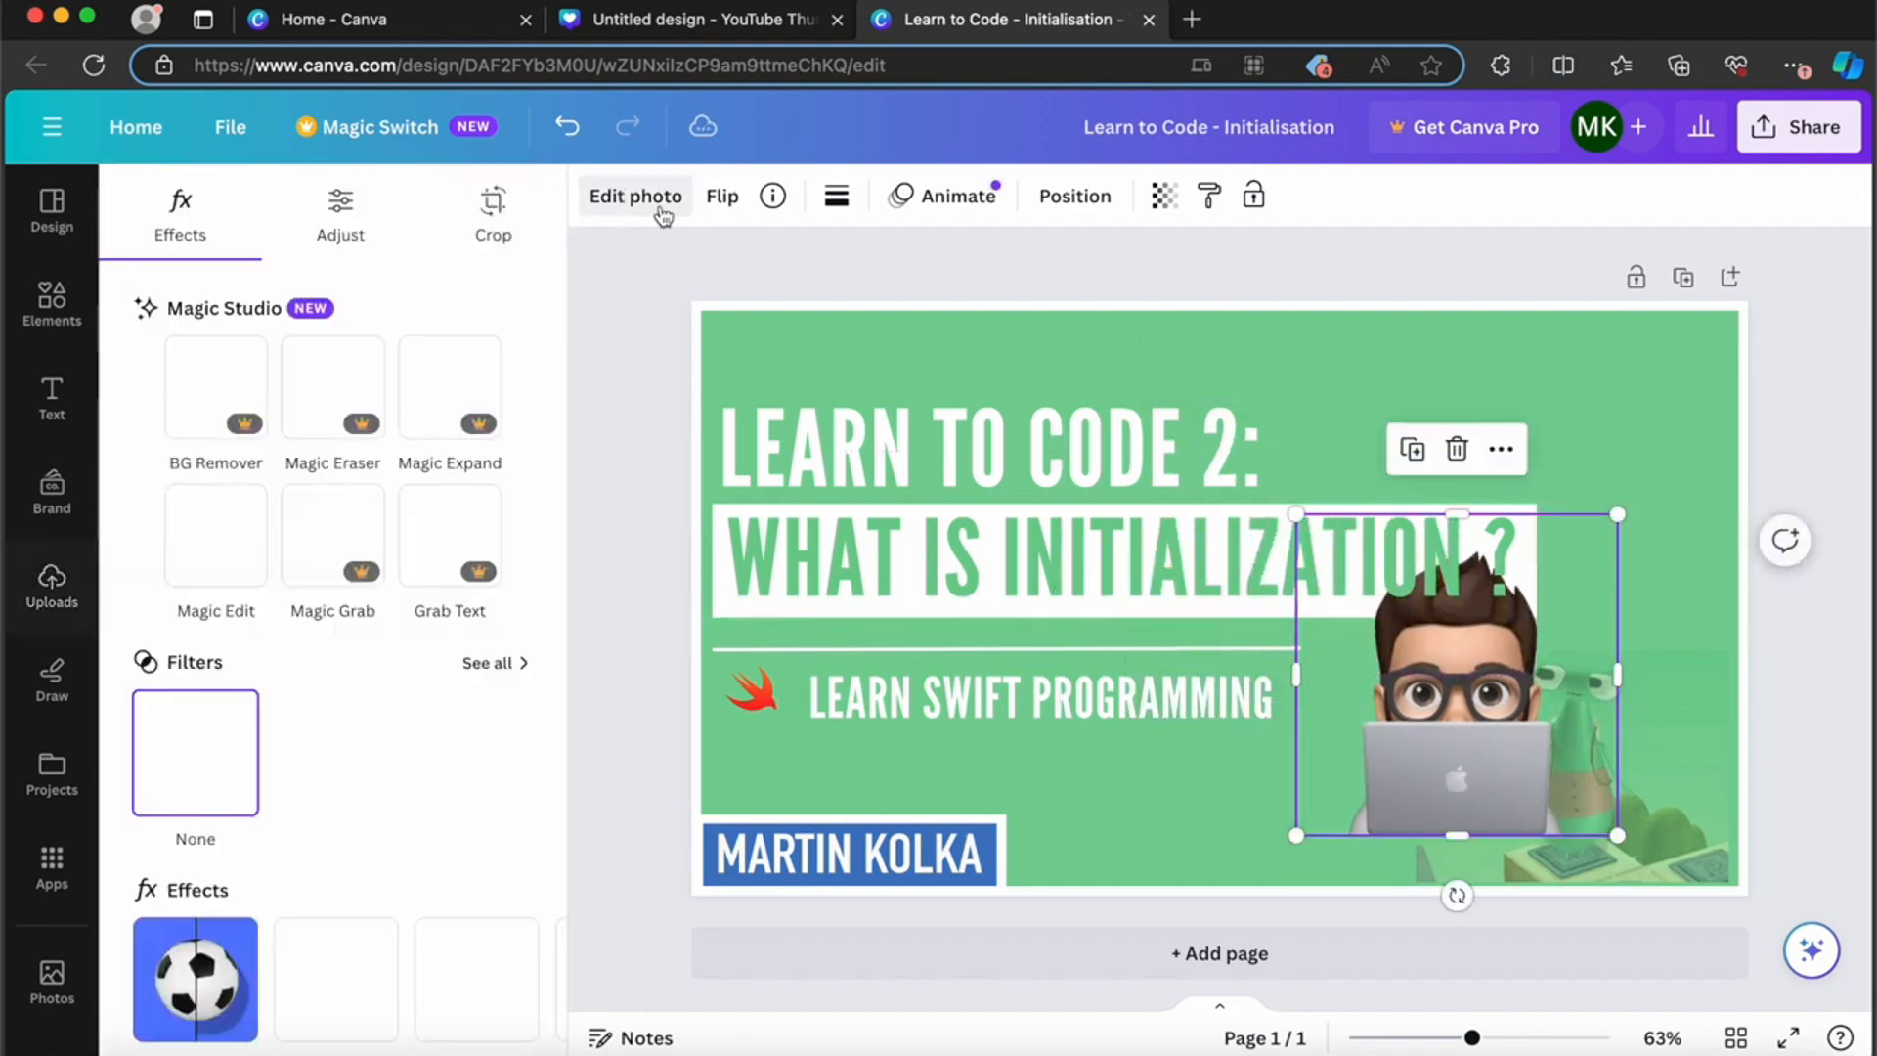
scroll(215, 626, "down", 2)
left_click(192, 894)
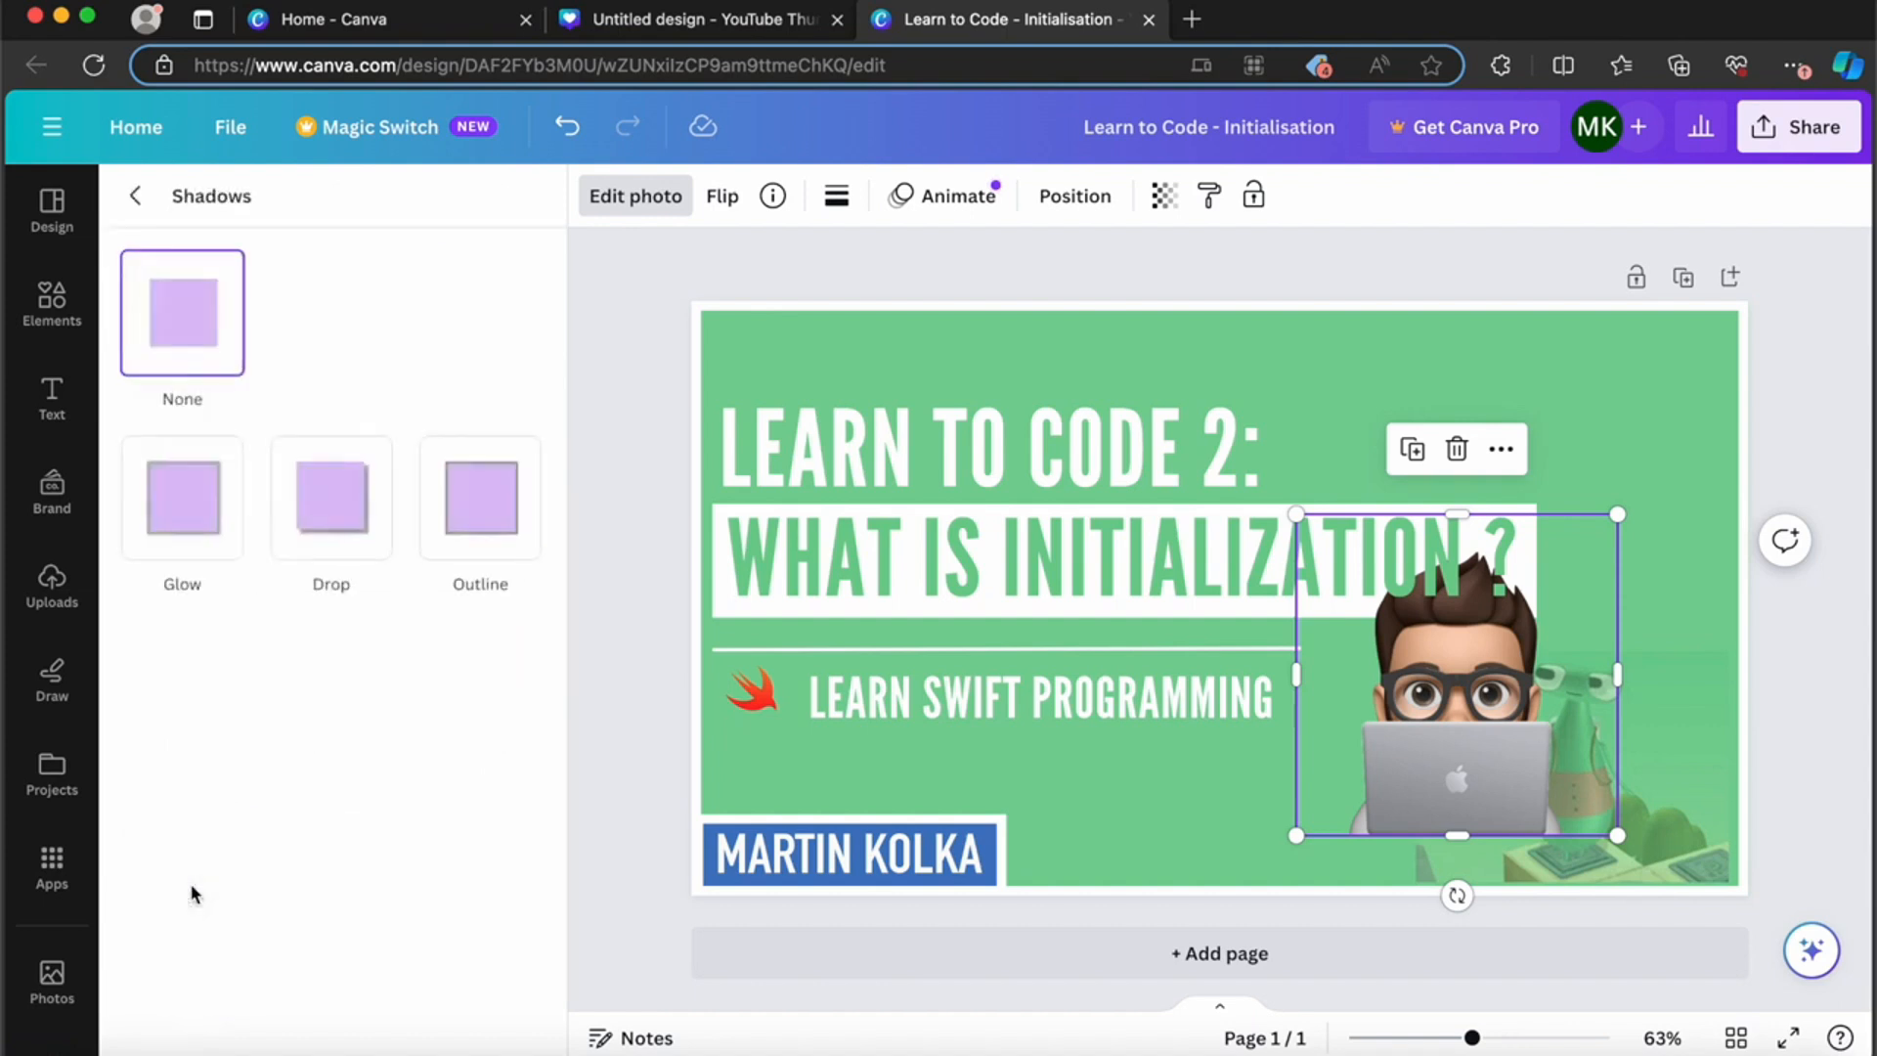
left_click(209, 494)
left_click_drag(180, 670, 406, 671)
left_click_drag(247, 755, 120, 755)
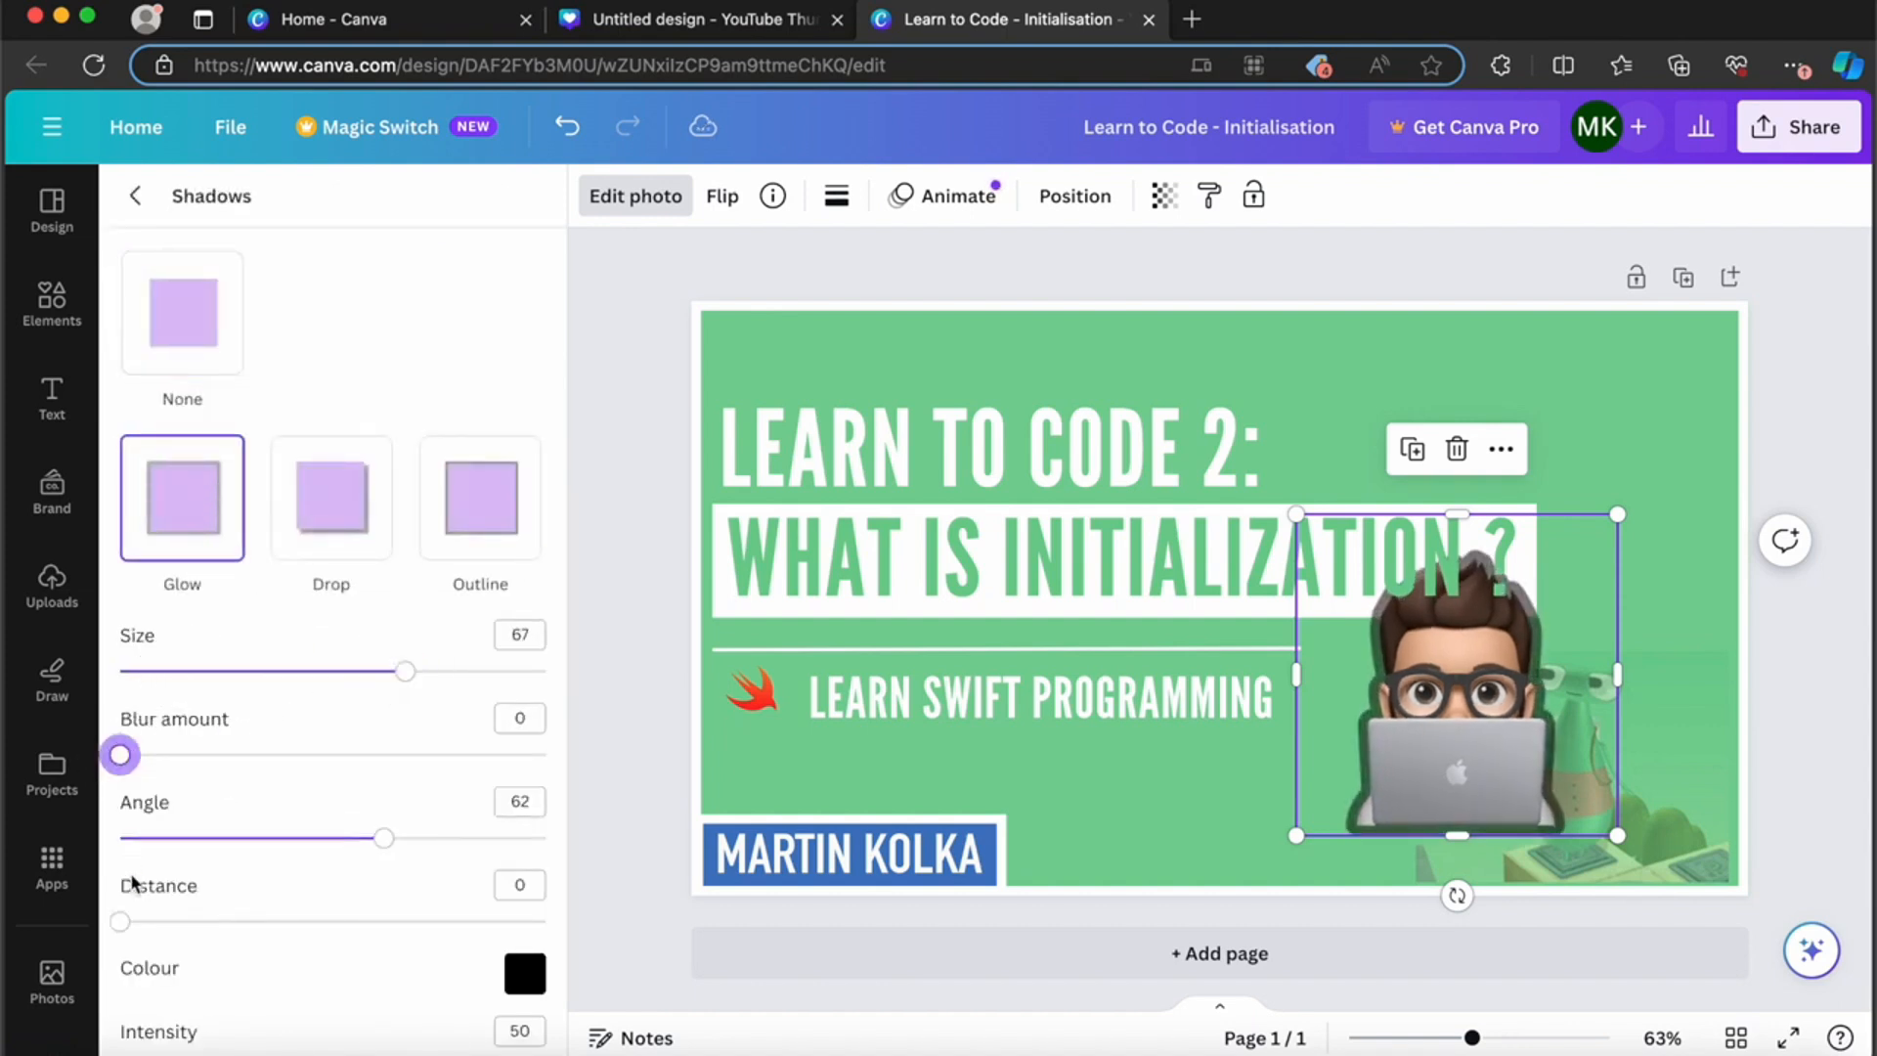
Step: Set the avatar's glow colour to #FFFFFF and its intensity to 100
left_click(525, 971)
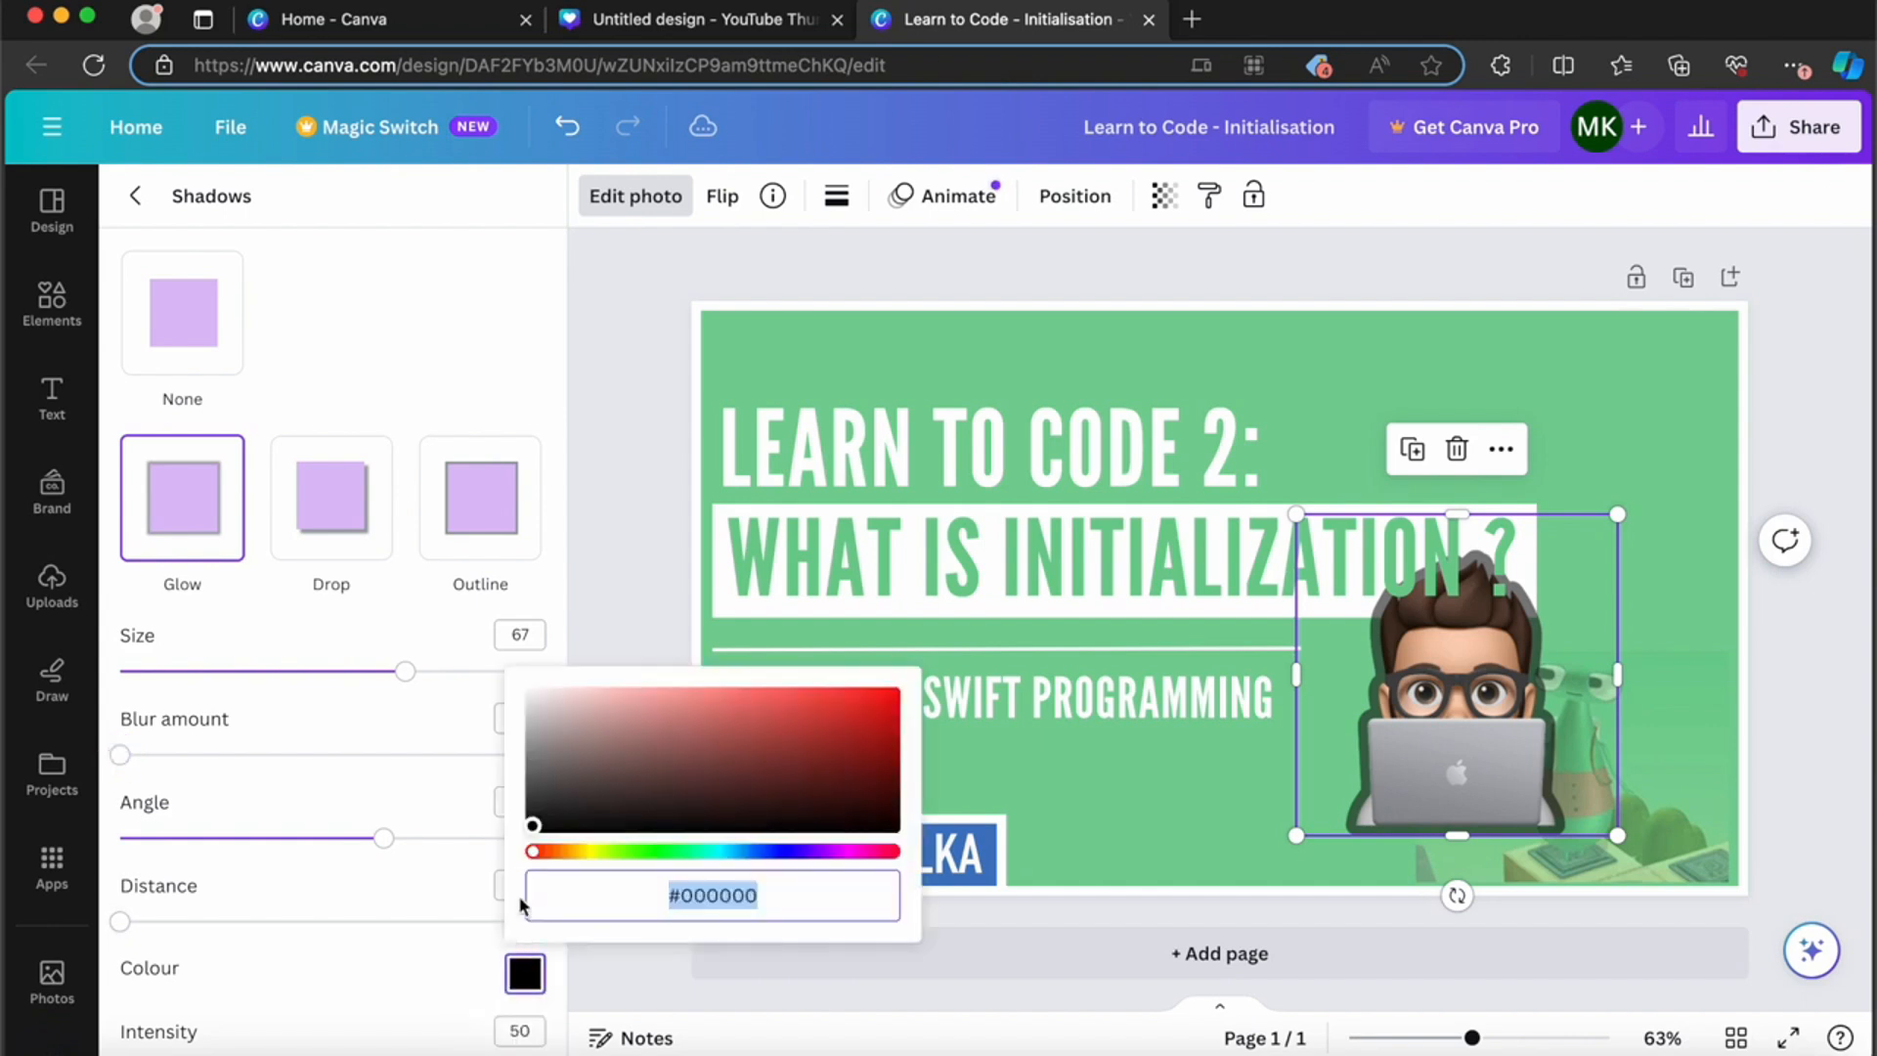
left_click(532, 694)
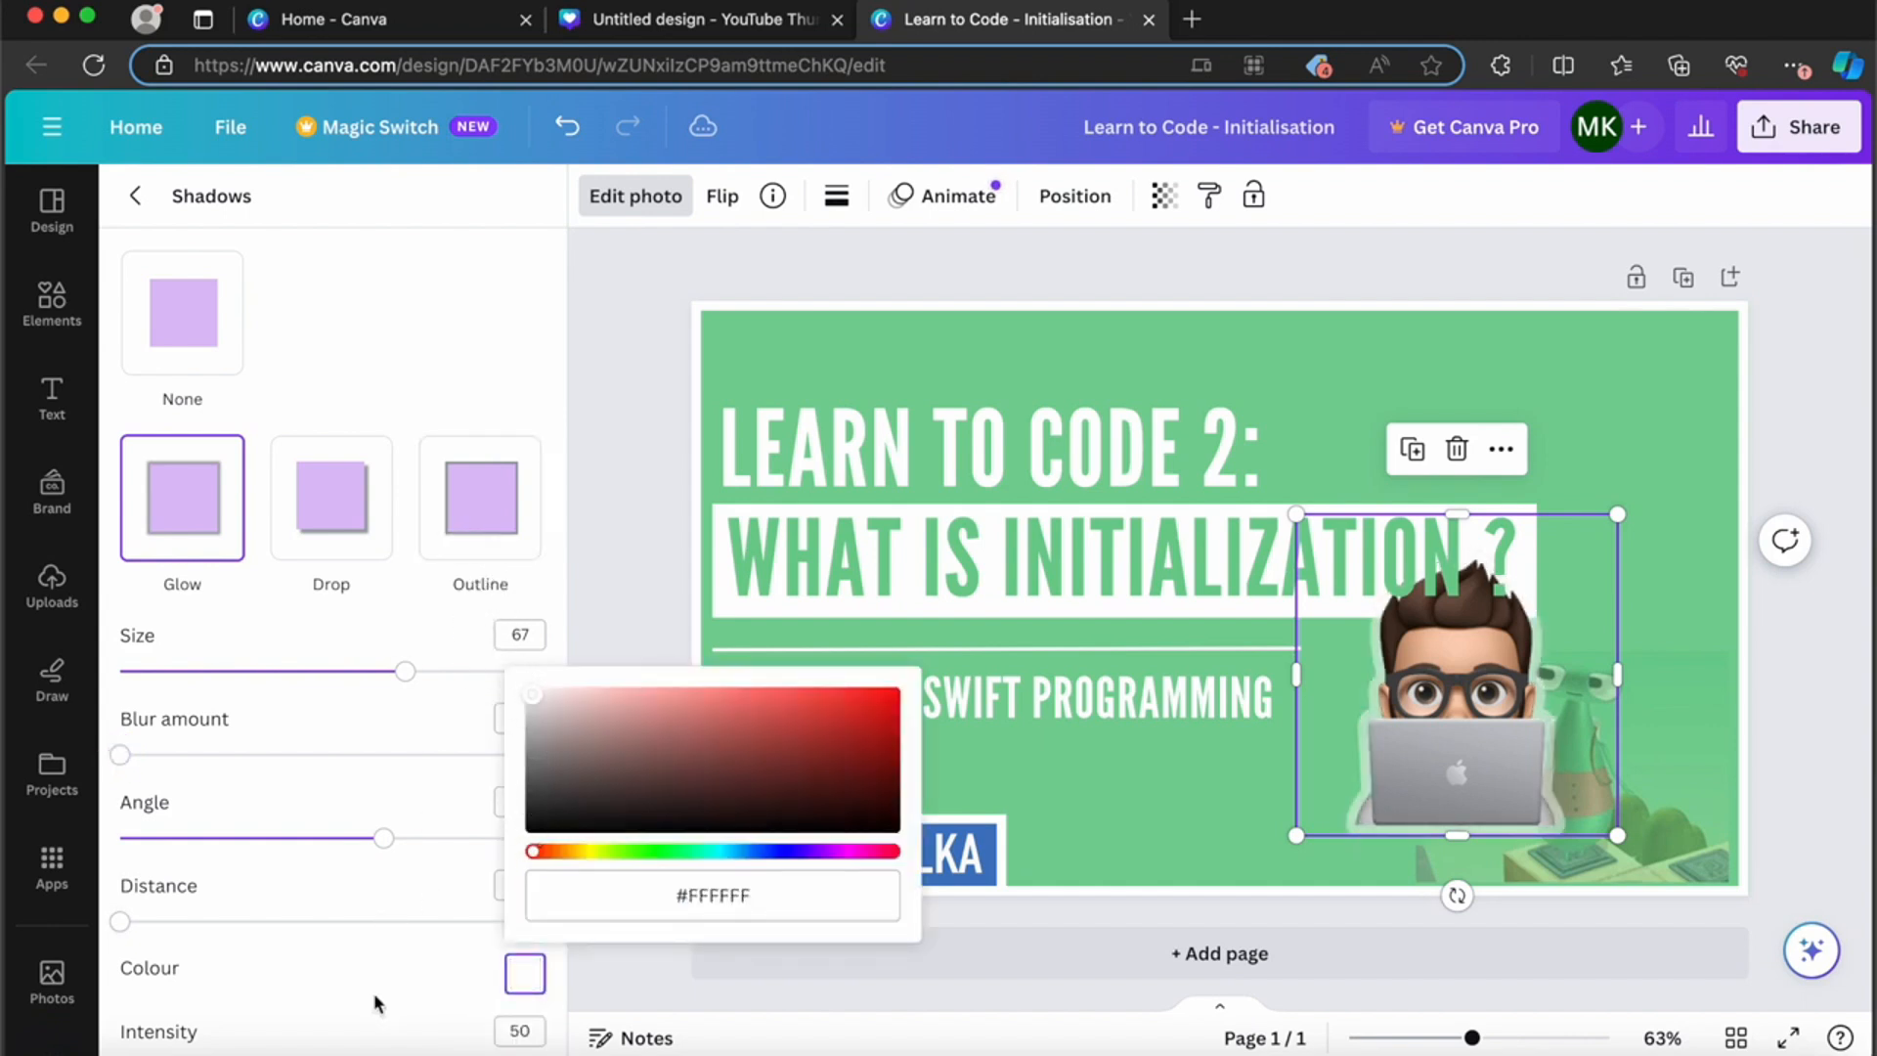
scroll(372, 1017, "down", 1)
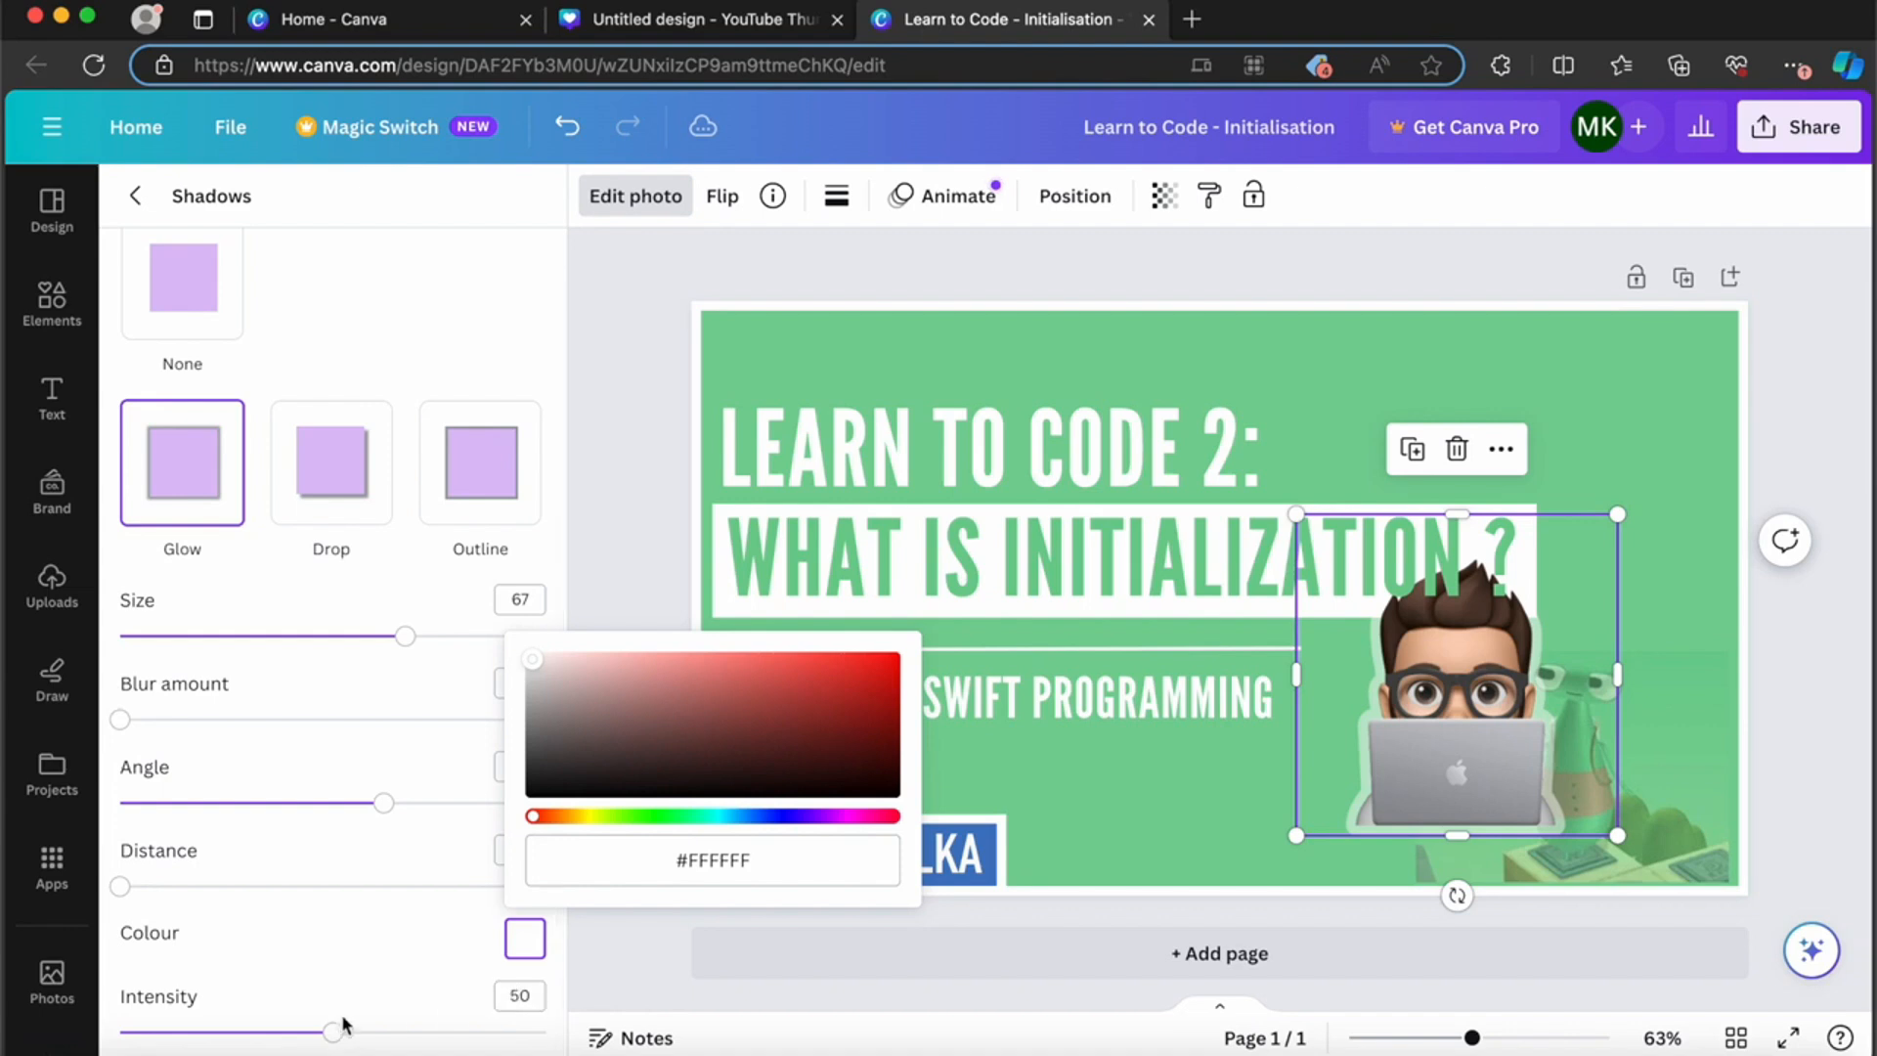
left_click(374, 1029)
left_click_drag(373, 1030, 587, 1035)
left_click(794, 264)
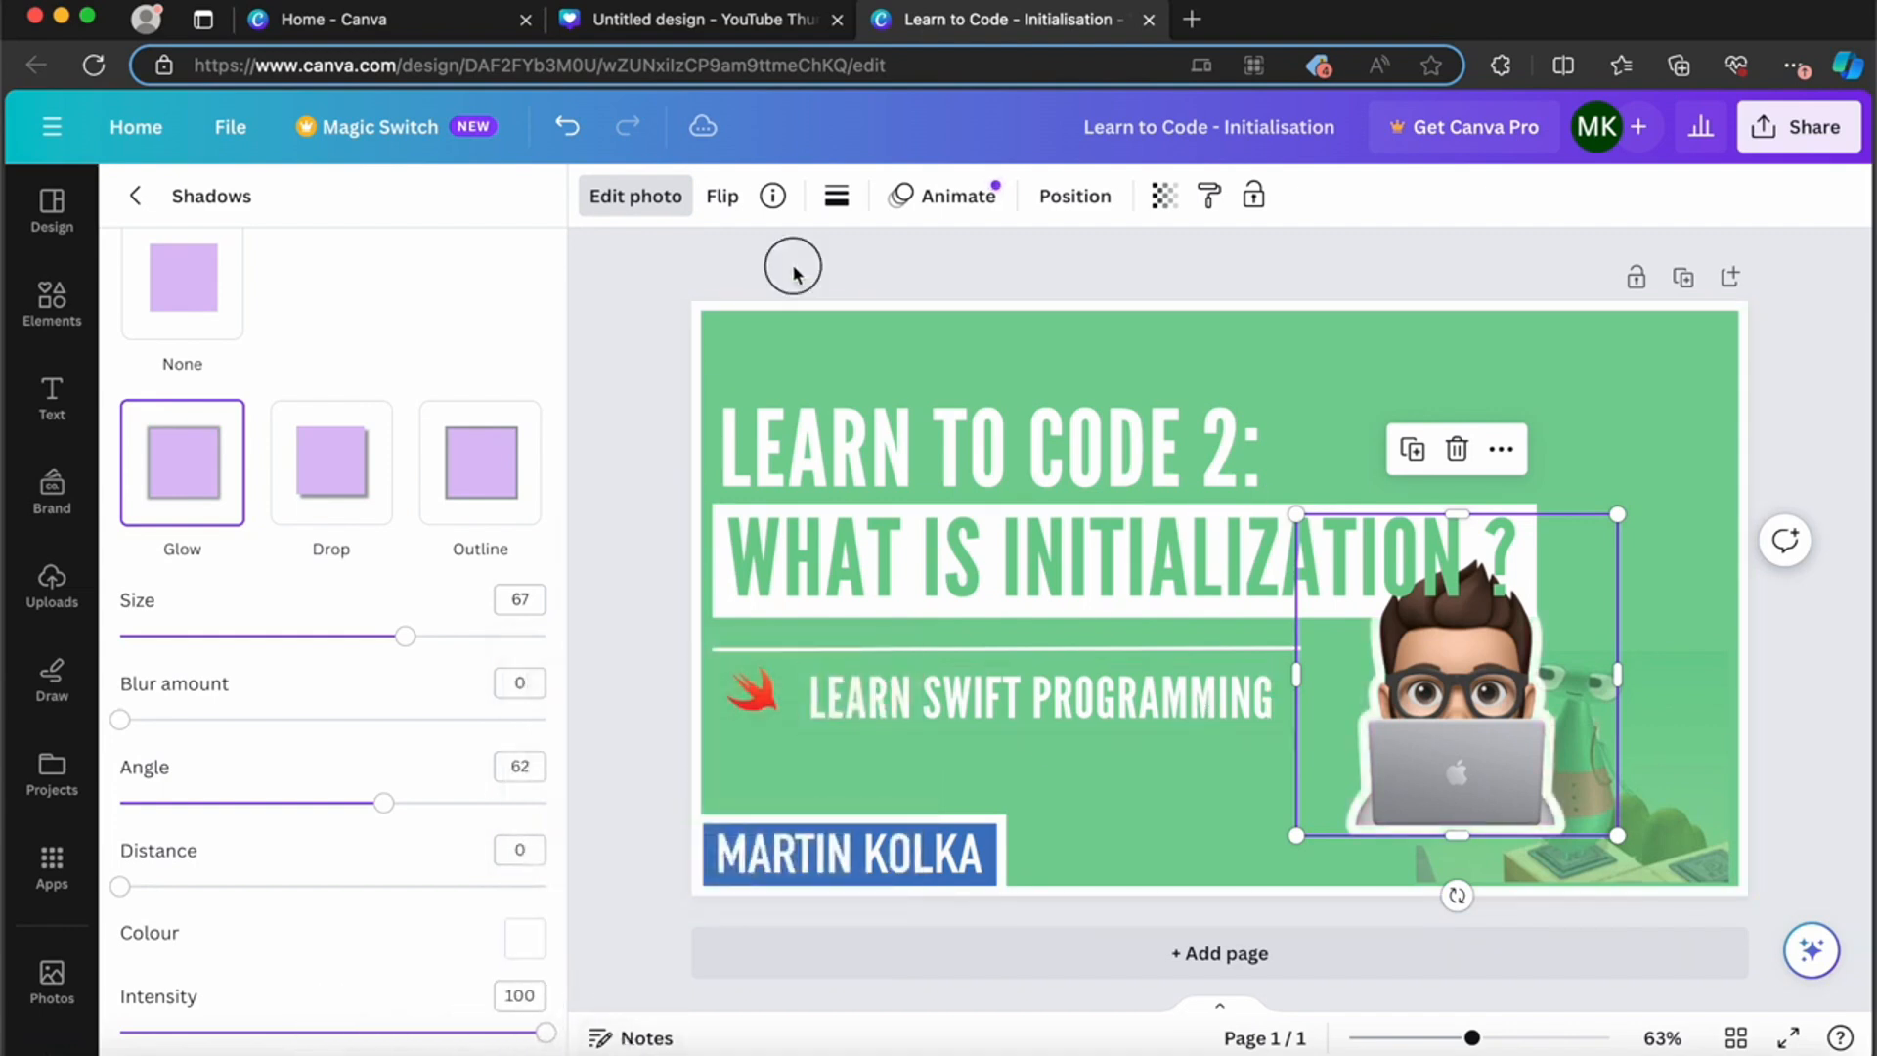
Step: Try the laptop avatar above the green character, against the thumbnail's right border
left_click(1332, 273)
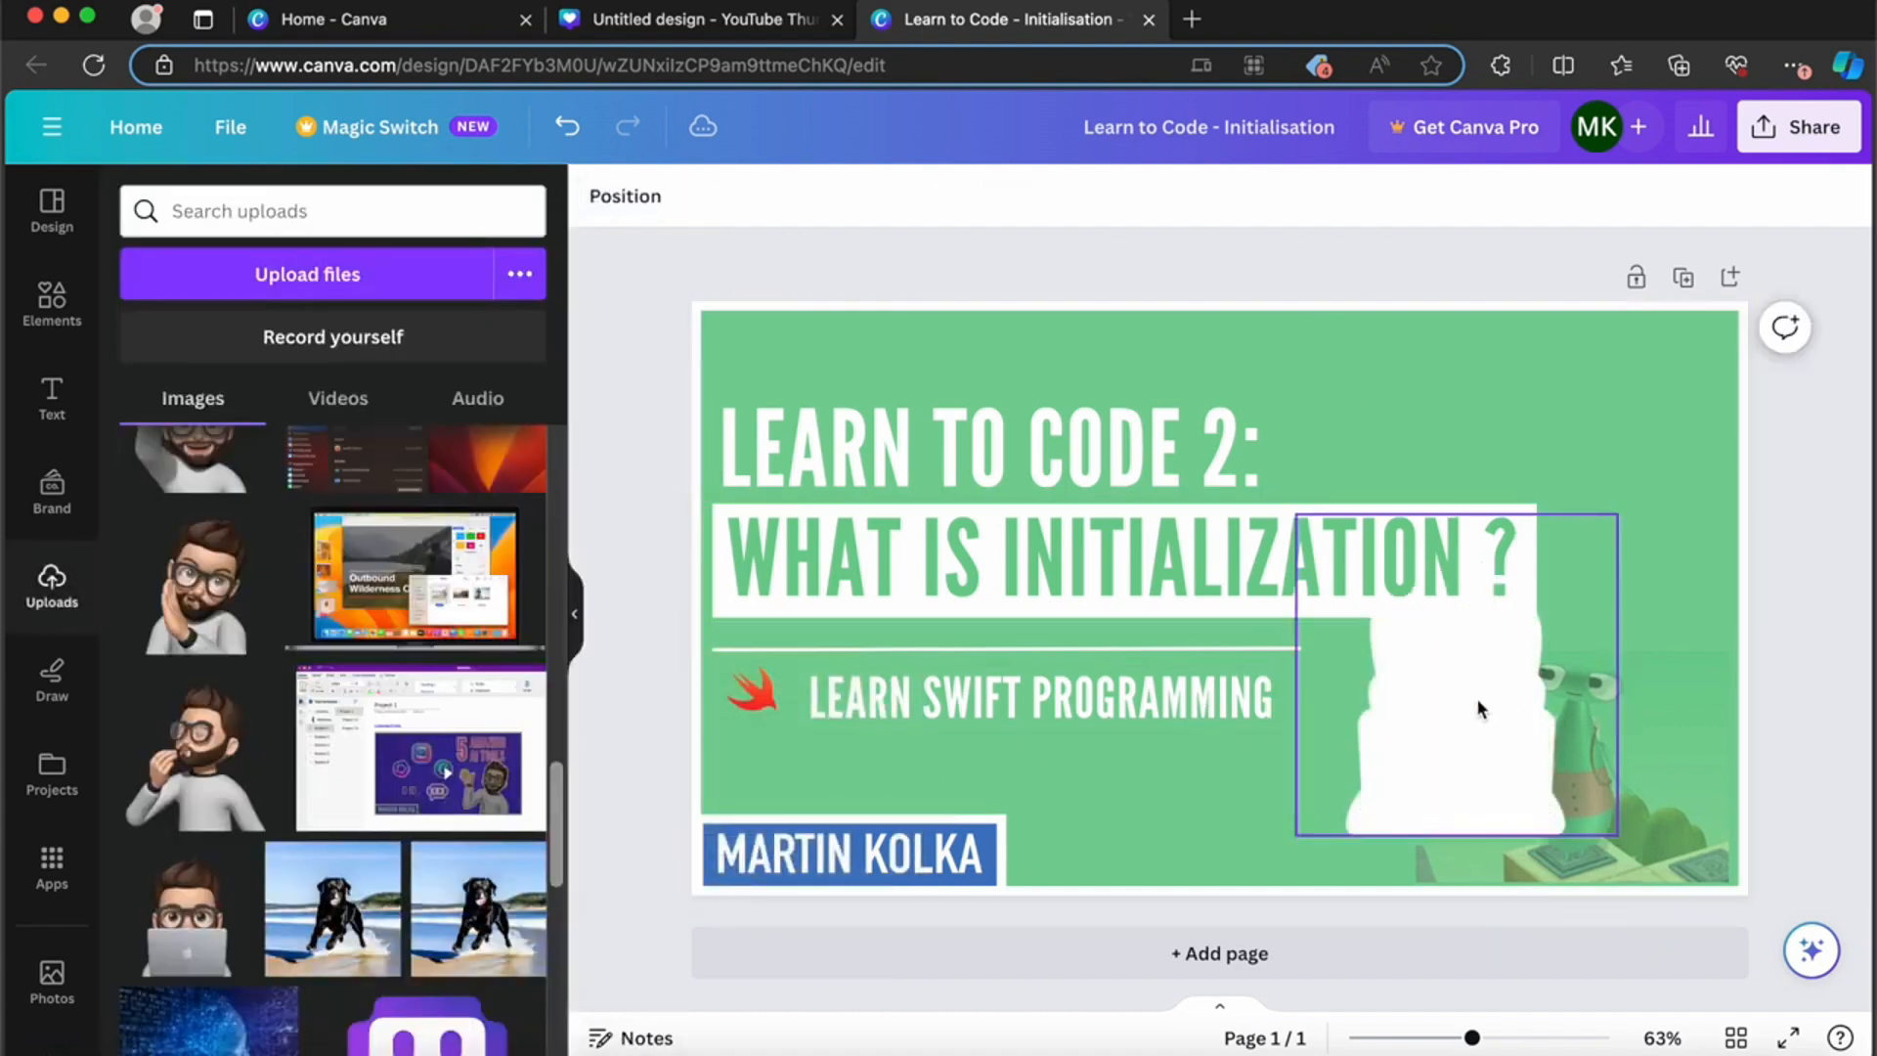
left_click_drag(1496, 694, 1597, 519)
double_click(1597, 519)
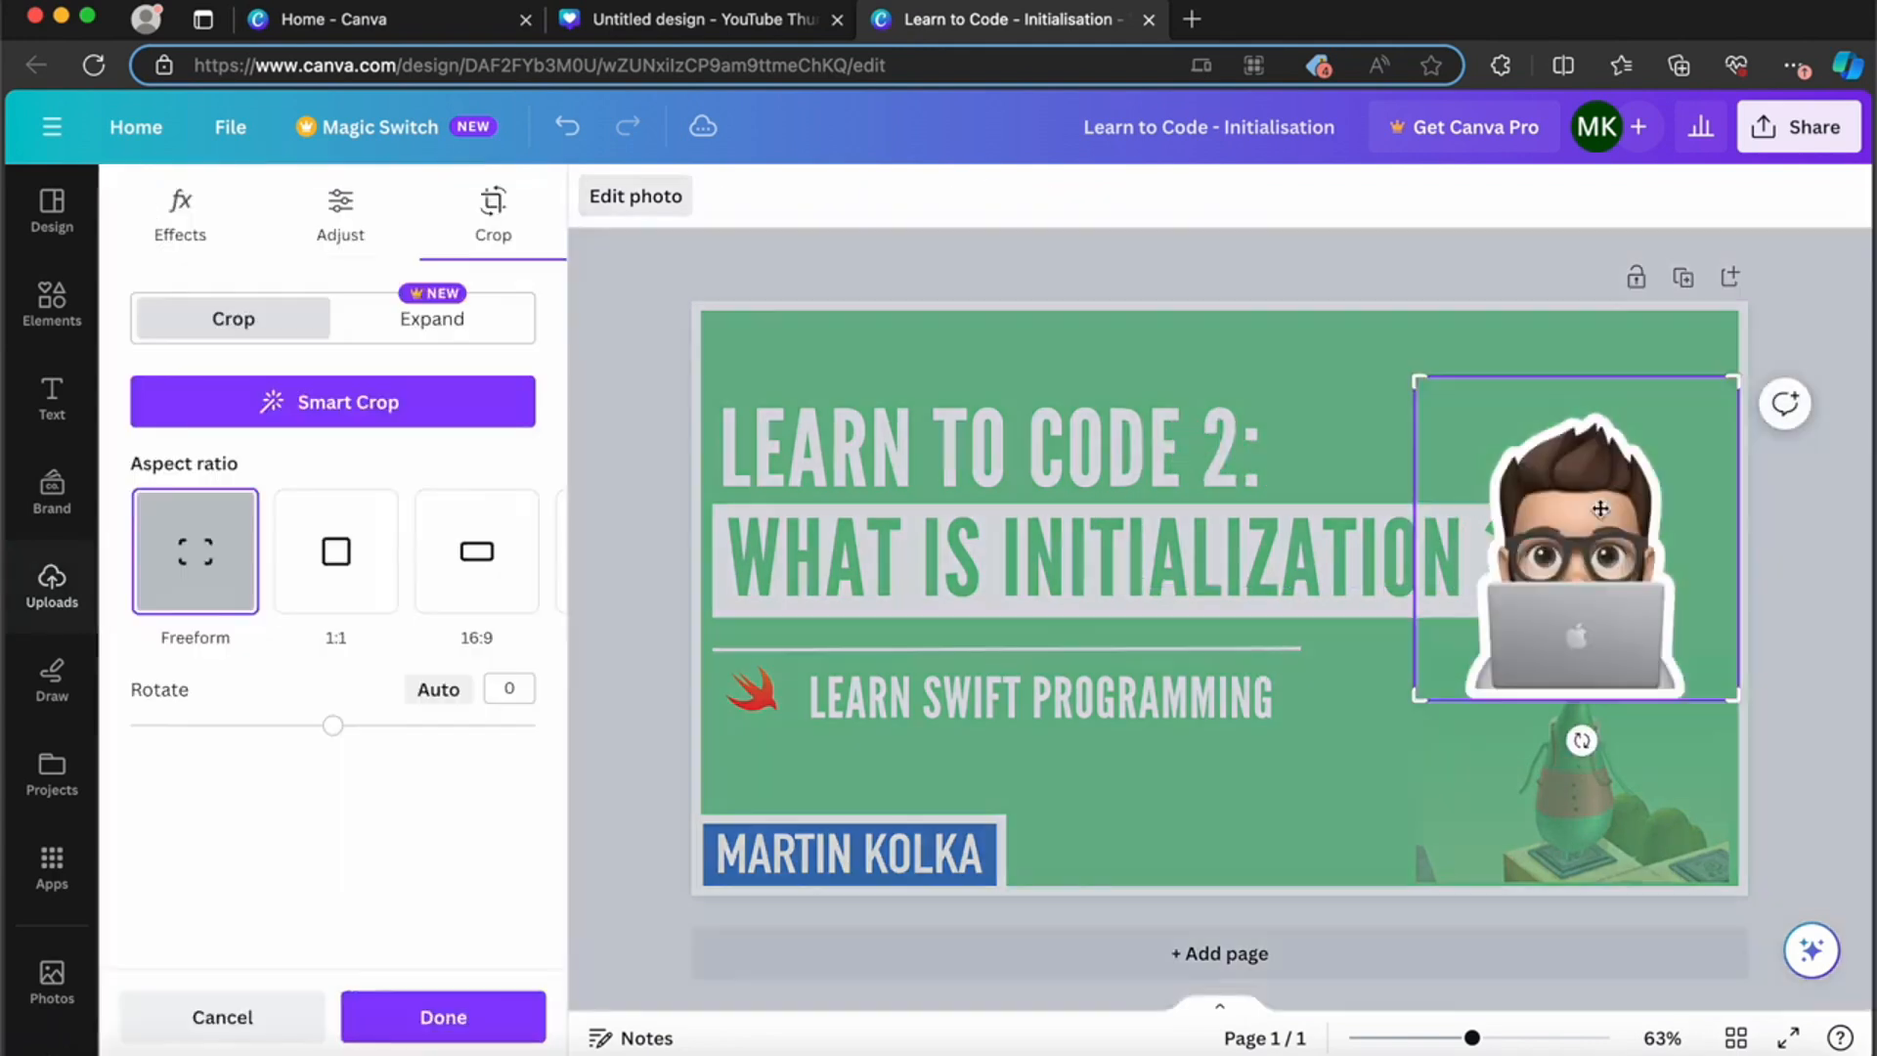
left_click(1382, 264)
Step: Place the laptop avatar on the thumbnail's bottom border, between the Learn Swift Programming line and the green character, at about its original size
left_click_drag(1559, 431, 1271, 640)
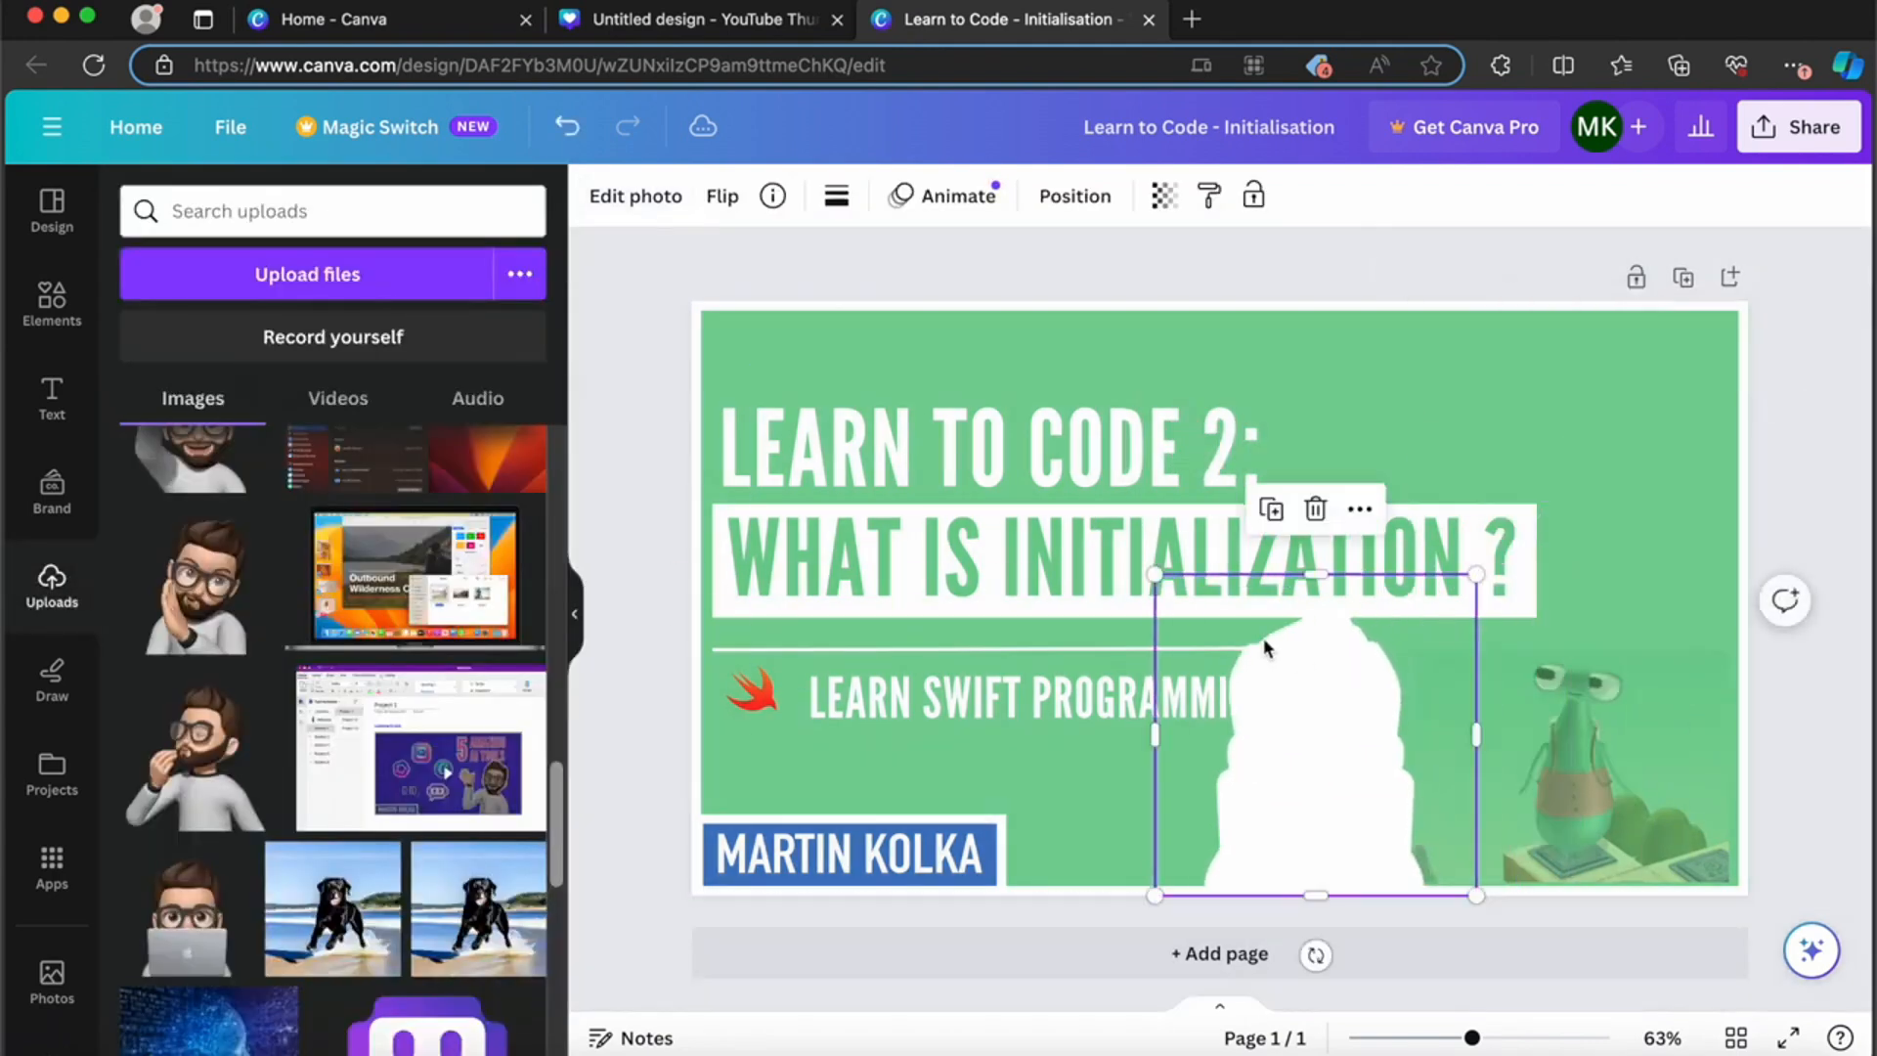
left_click_drag(1153, 569, 979, 478)
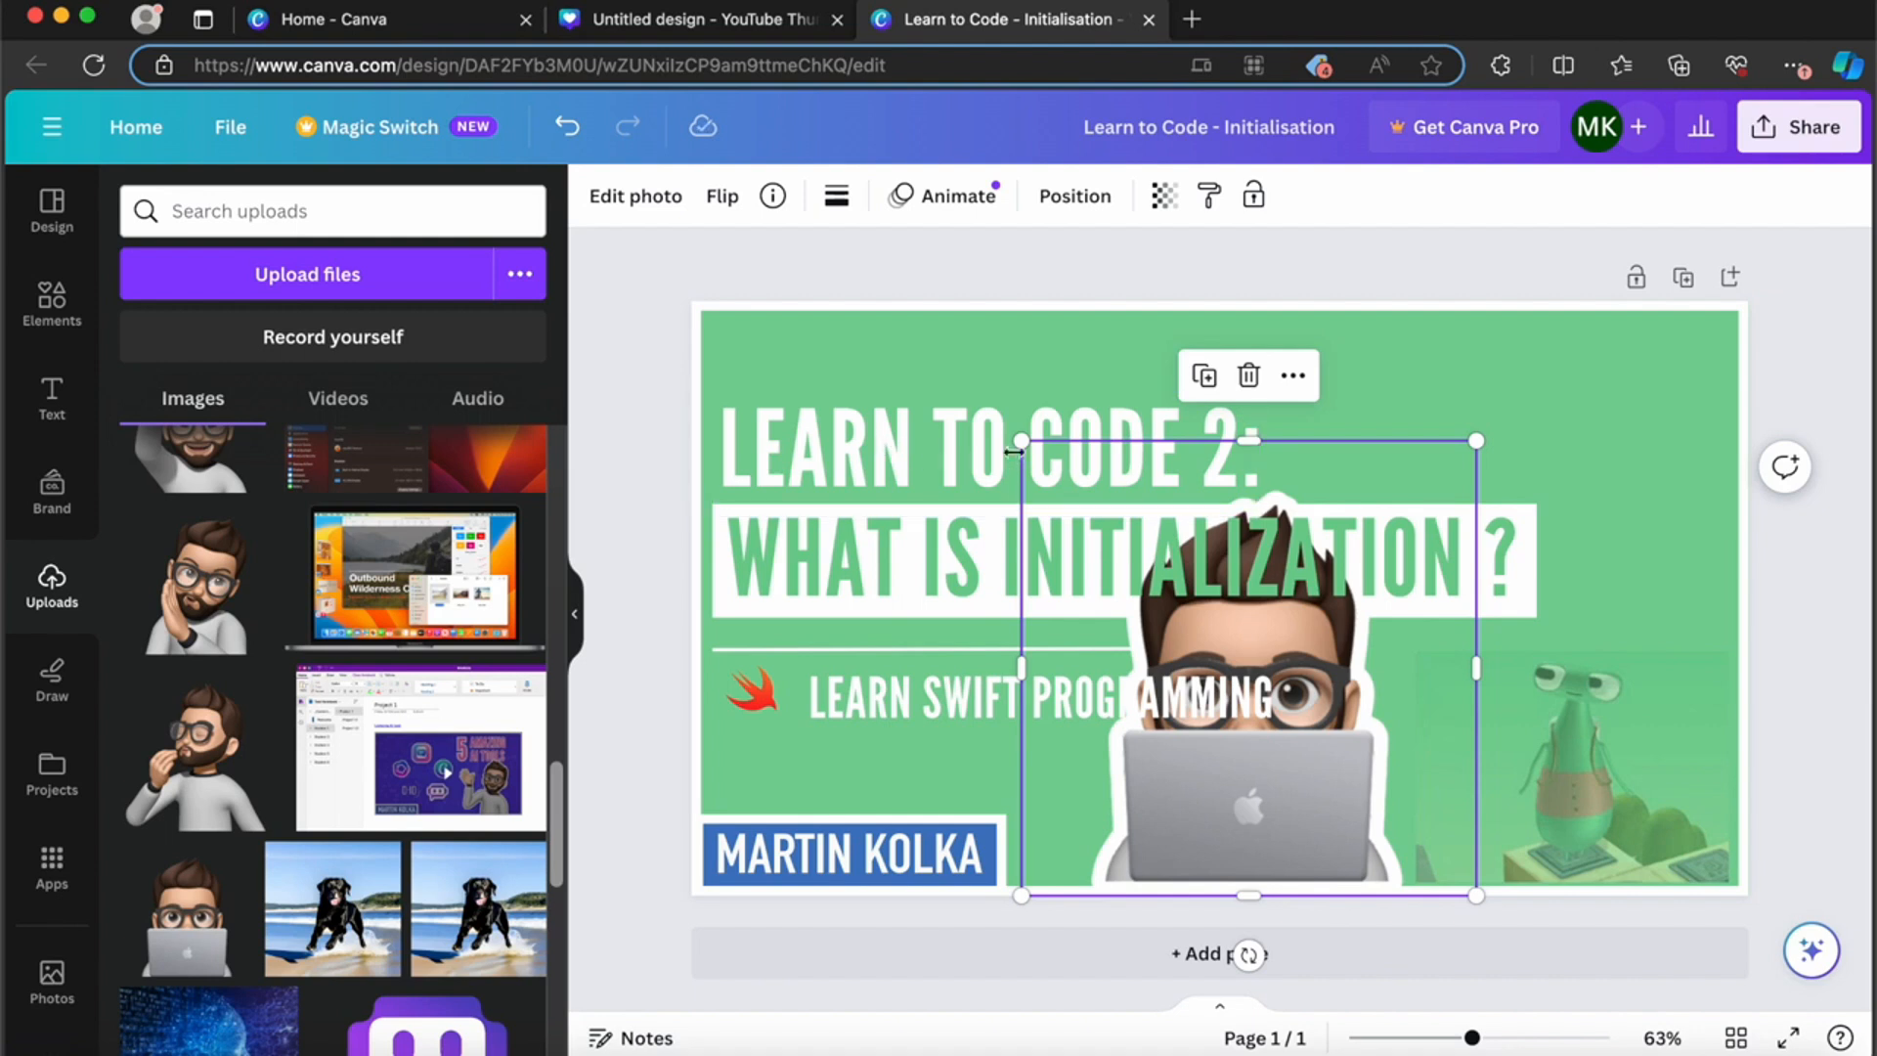
left_click_drag(1042, 451, 1167, 576)
left_click_drag(1350, 730, 1420, 730)
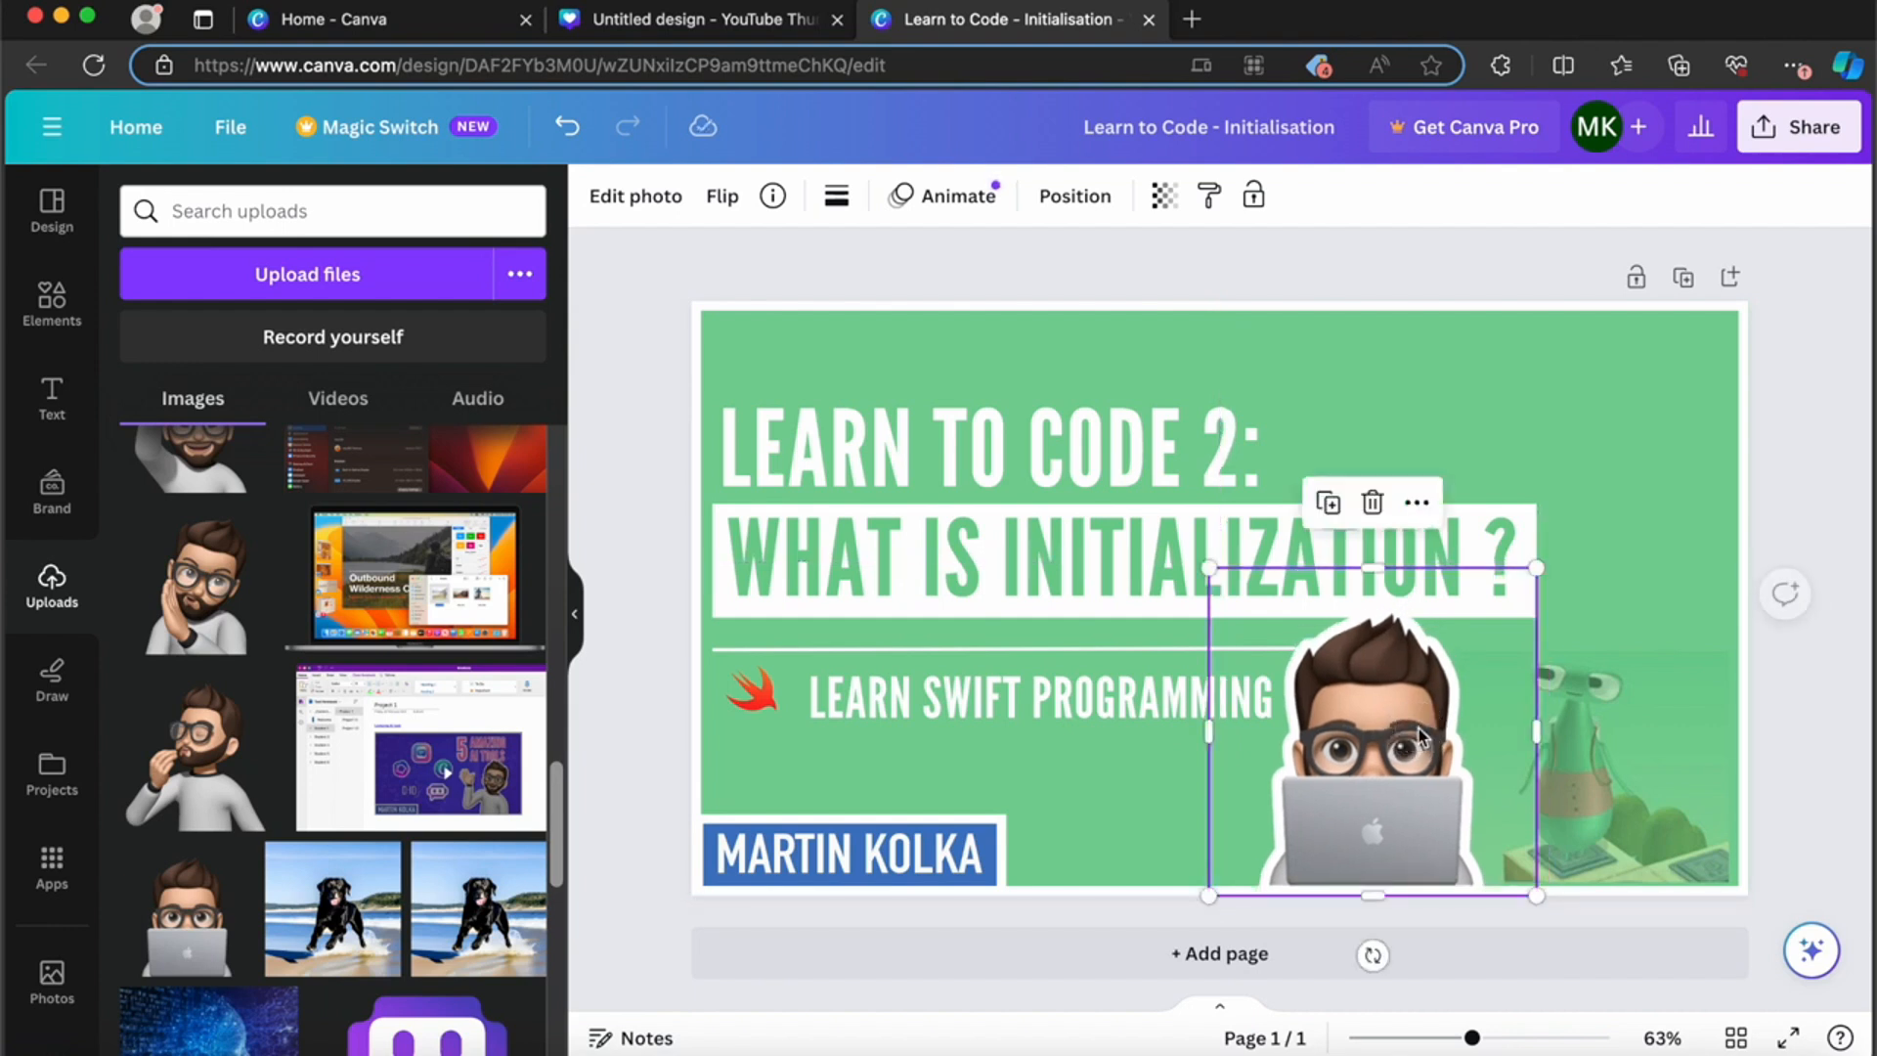
left_click(1409, 253)
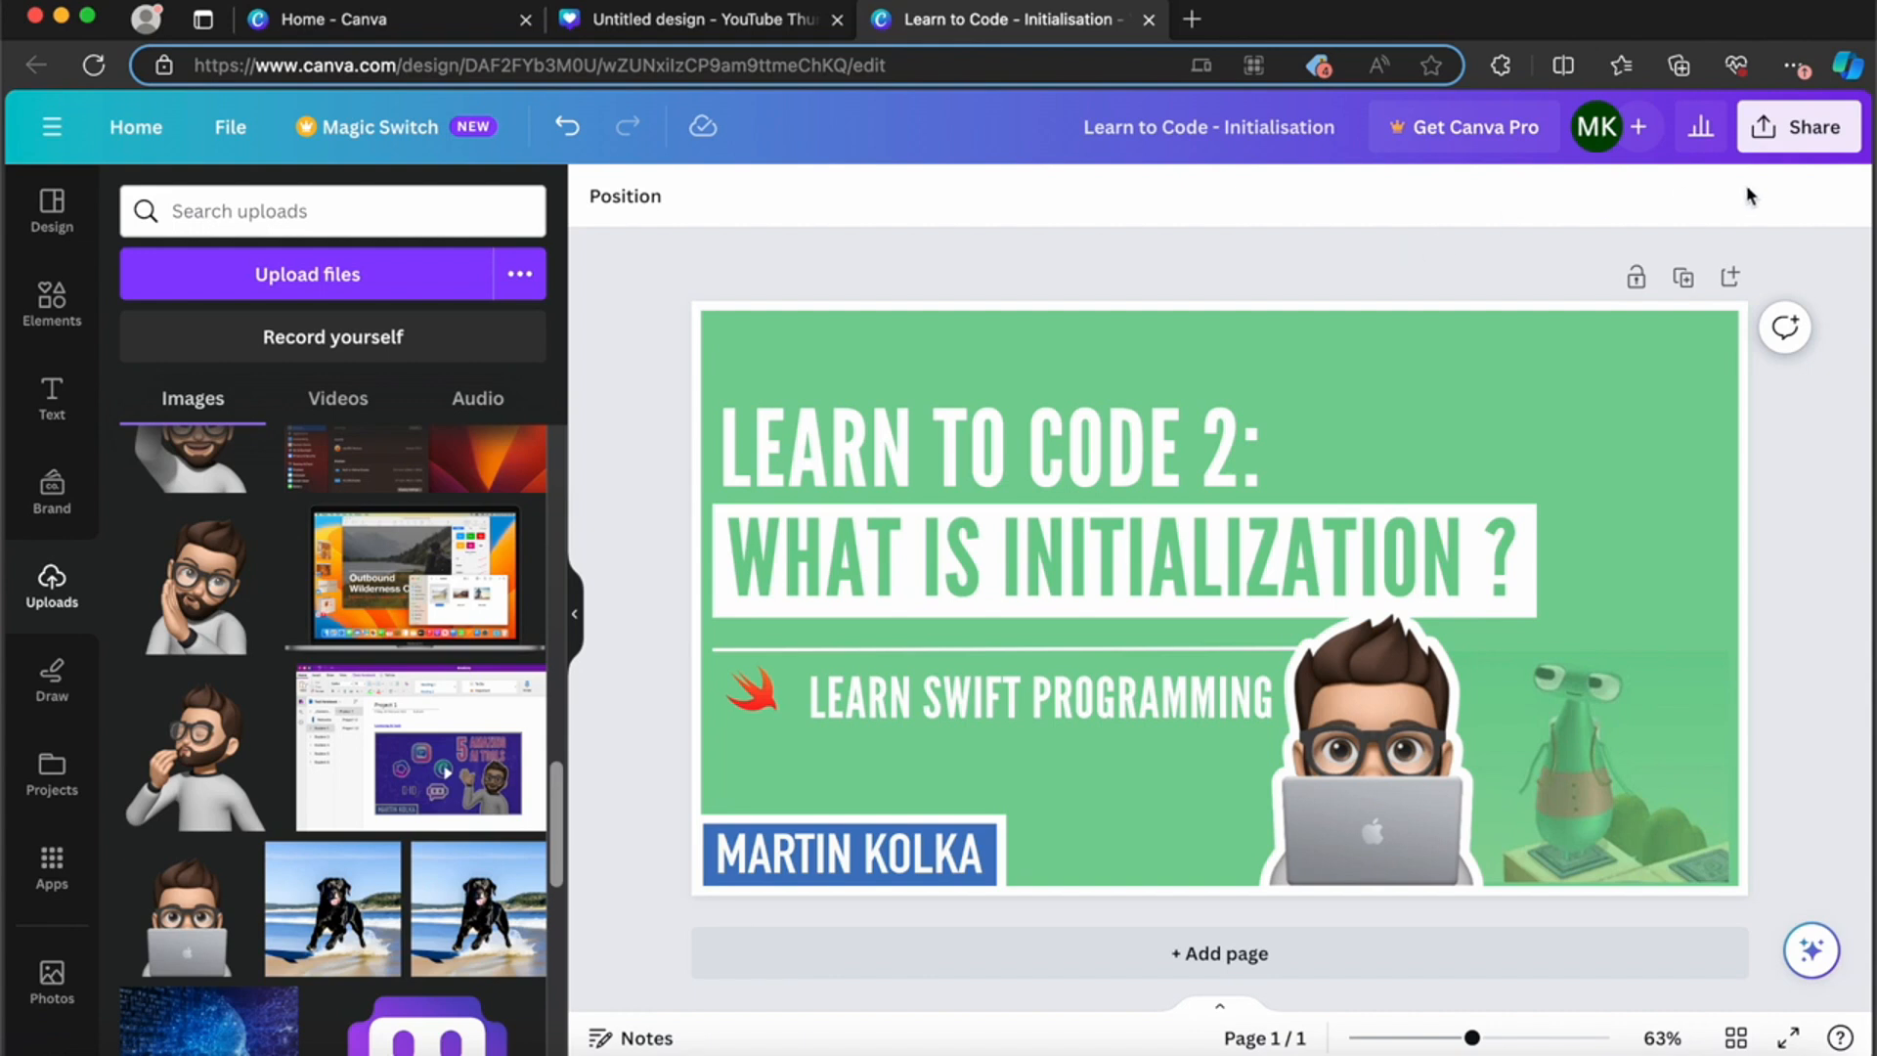
Step: Download the finished thumbnail as a PNG at size 1
left_click(1800, 126)
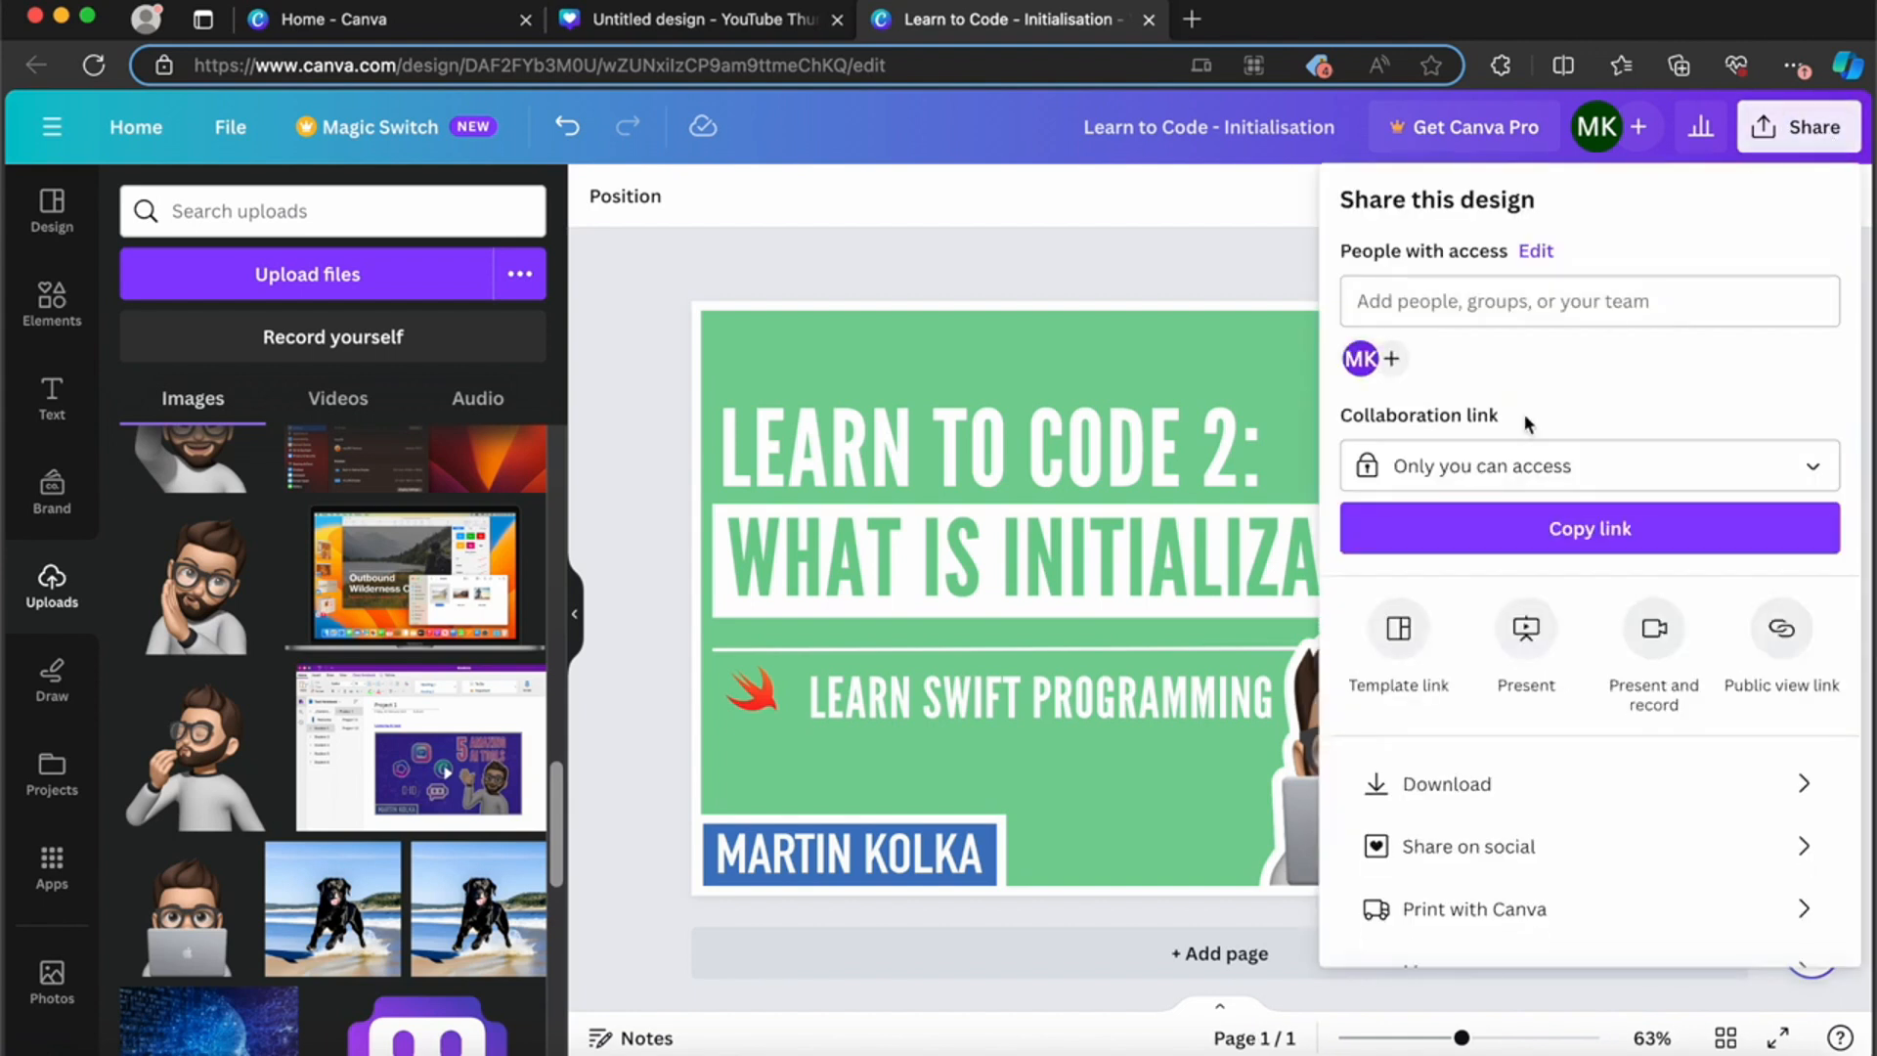
left_click(1464, 784)
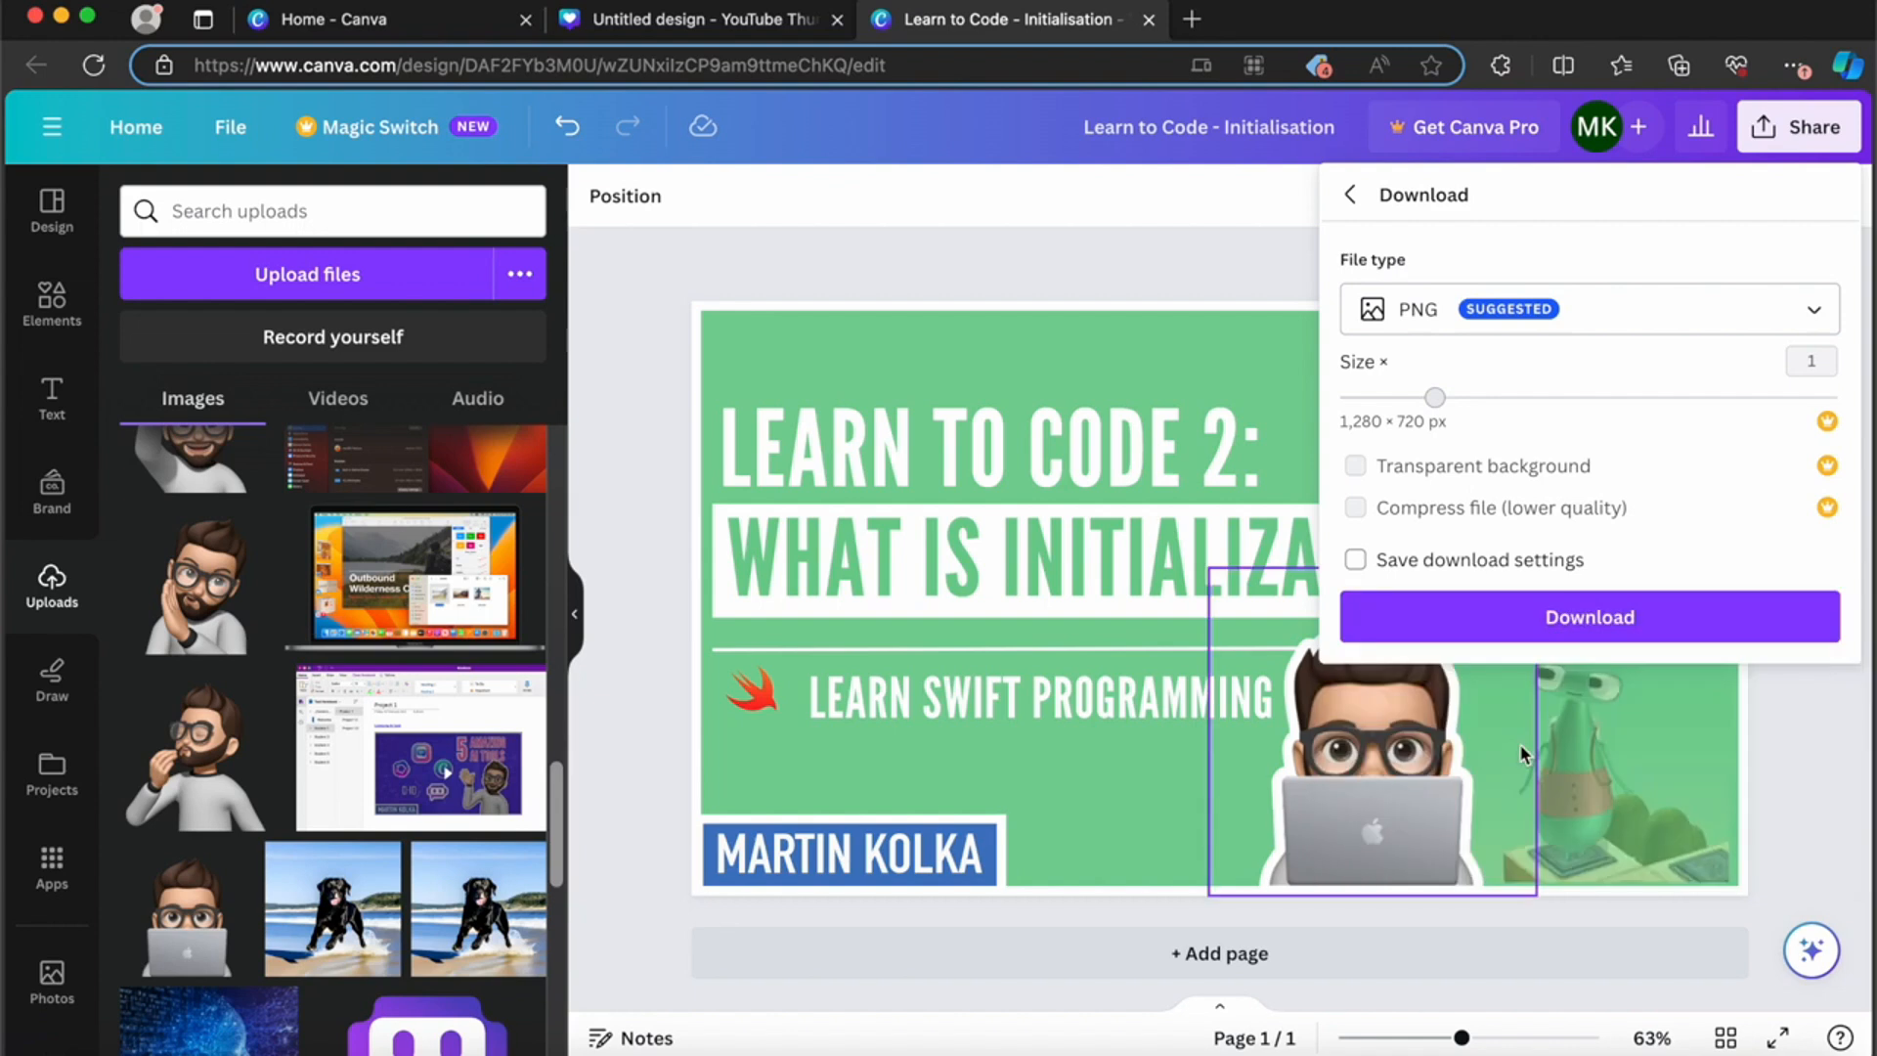
left_click(1591, 626)
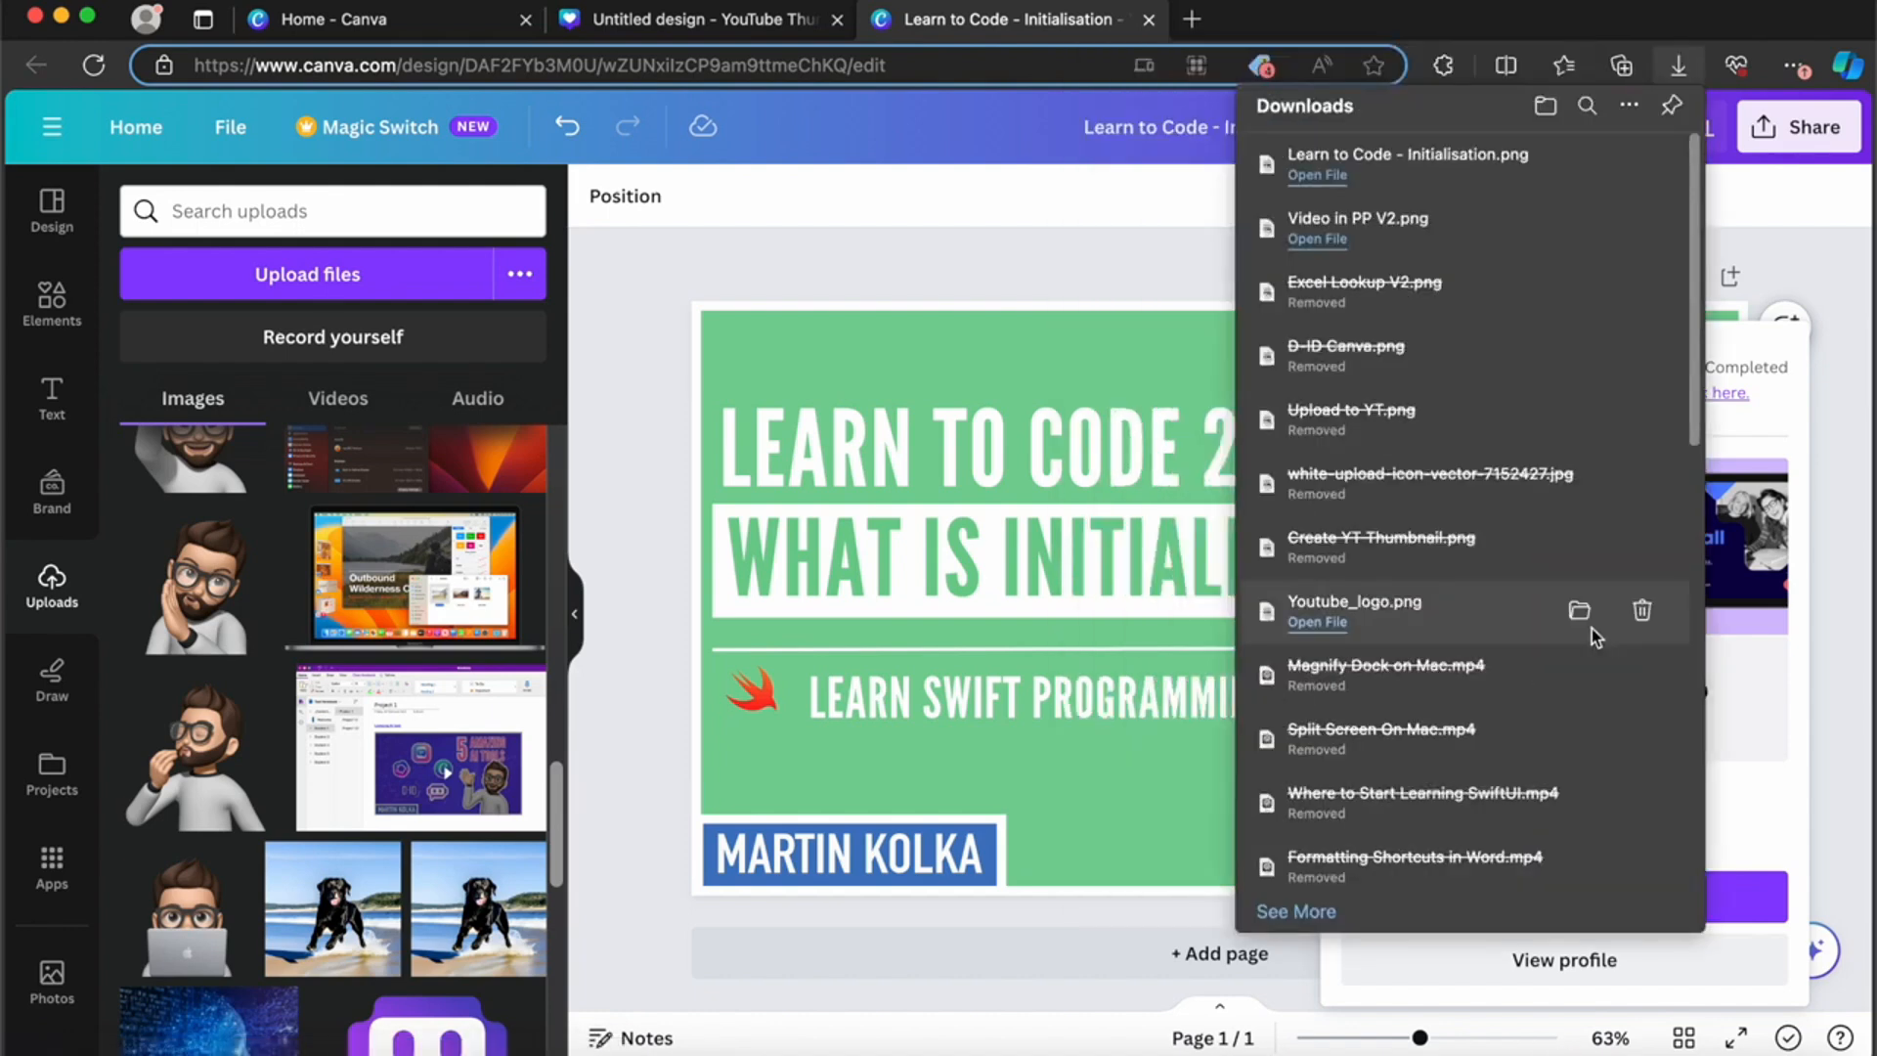
left_click(1050, 207)
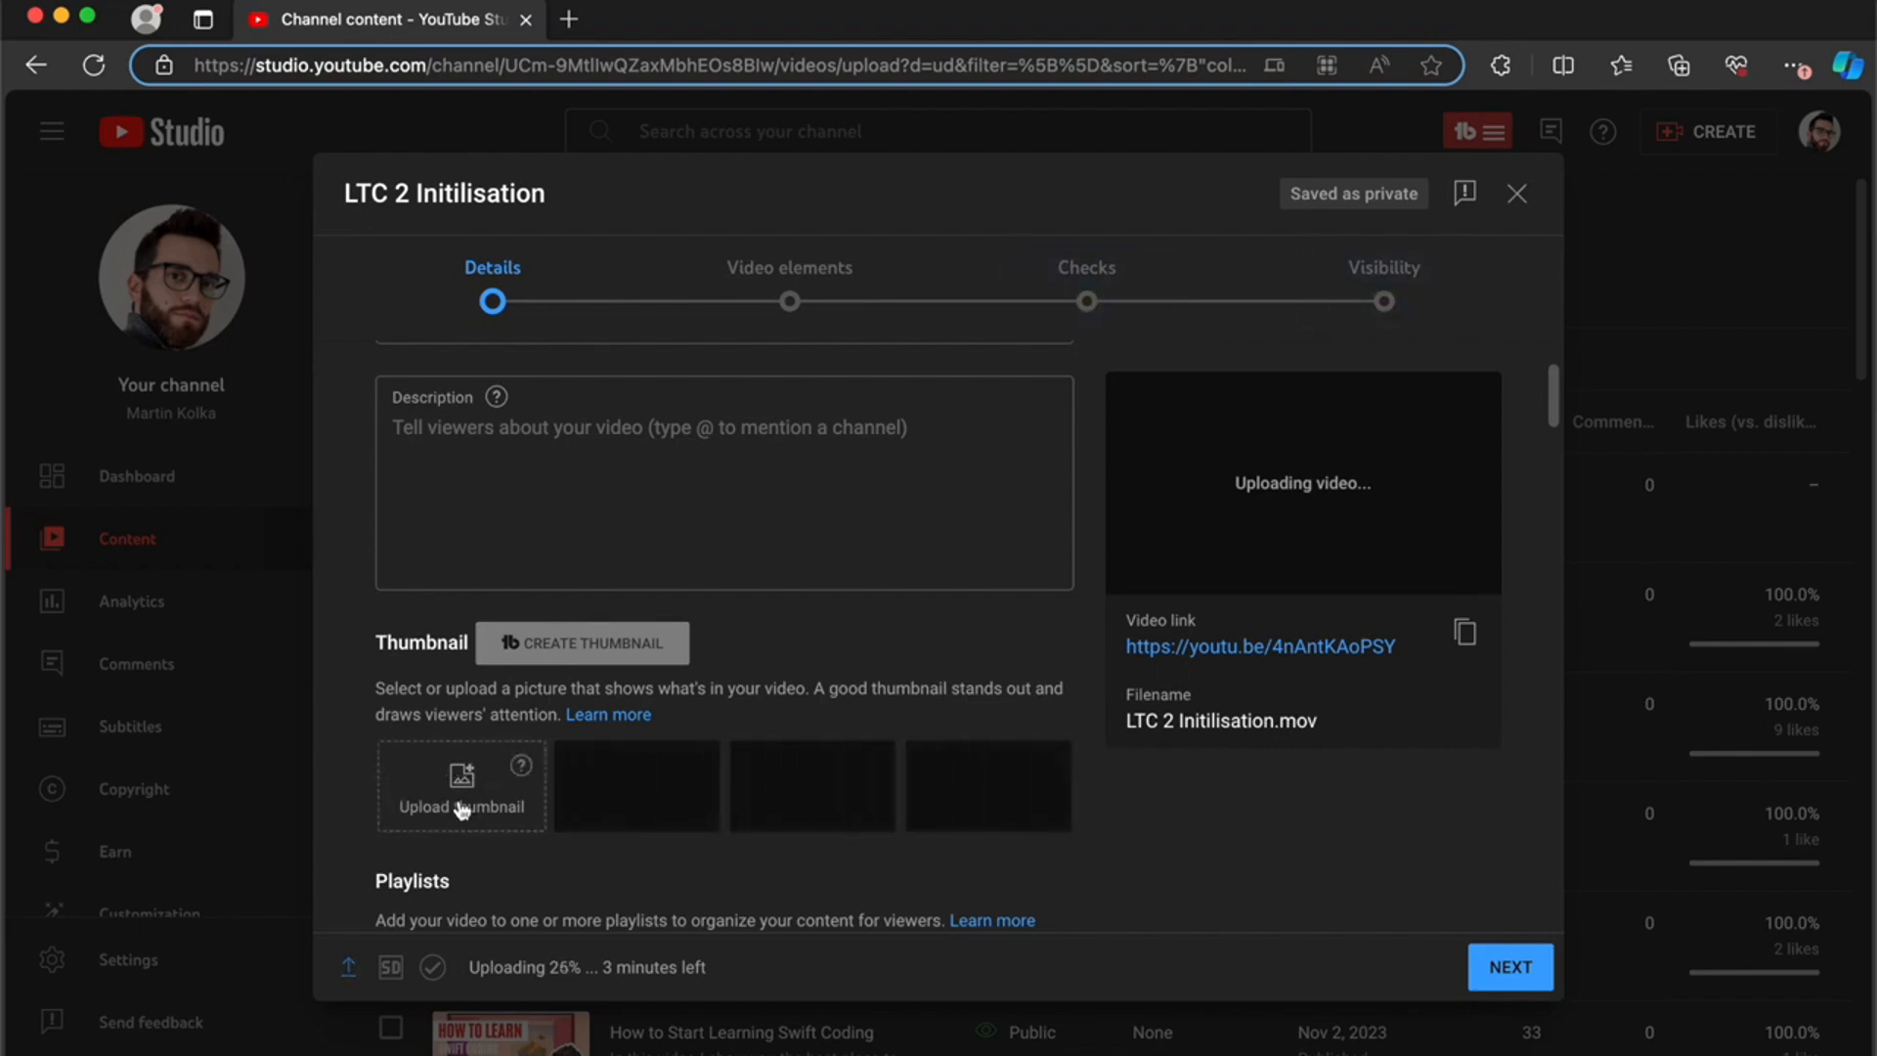
Step: In YouTube Studio, upload Learn to Code - Initialisation.png from the Desktop as the thumbnail for the LTC 2 Initilisation video
scroll(464, 797, "up", 3)
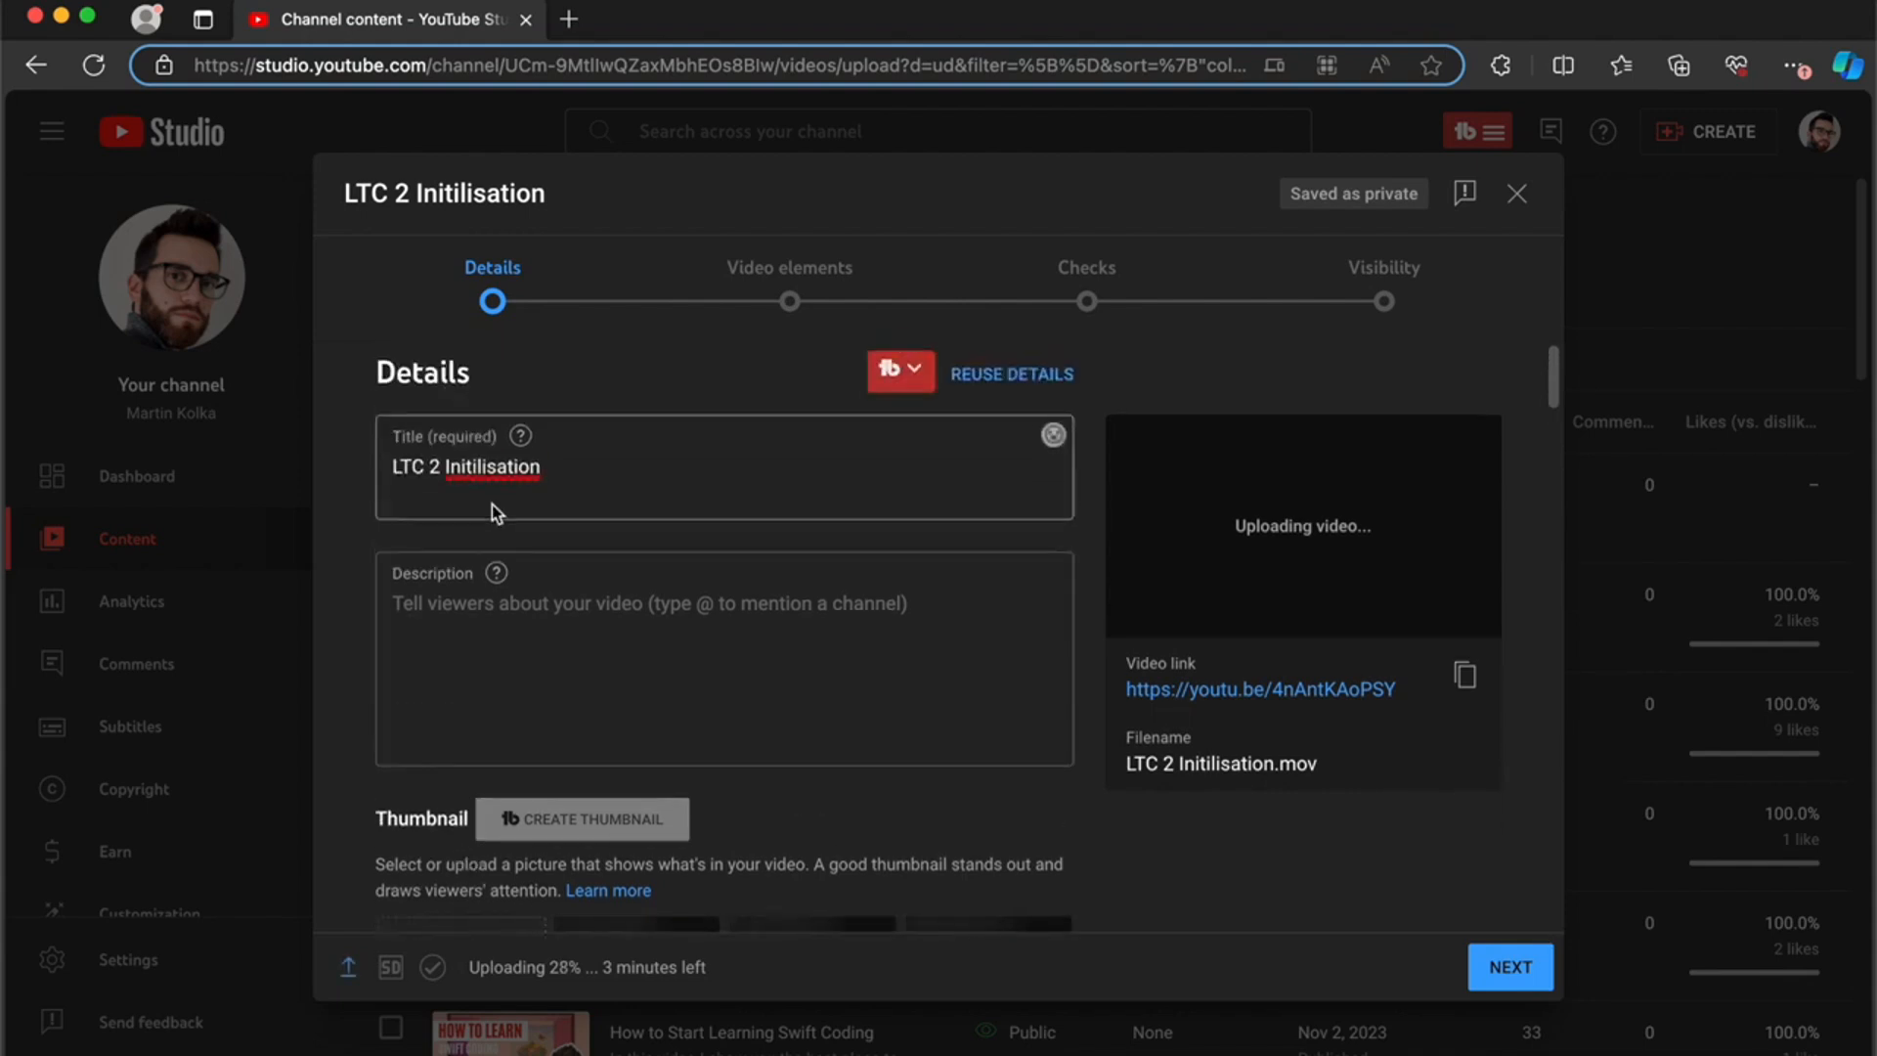
scroll(491, 511, "down", 2)
scroll(492, 511, "up", 2)
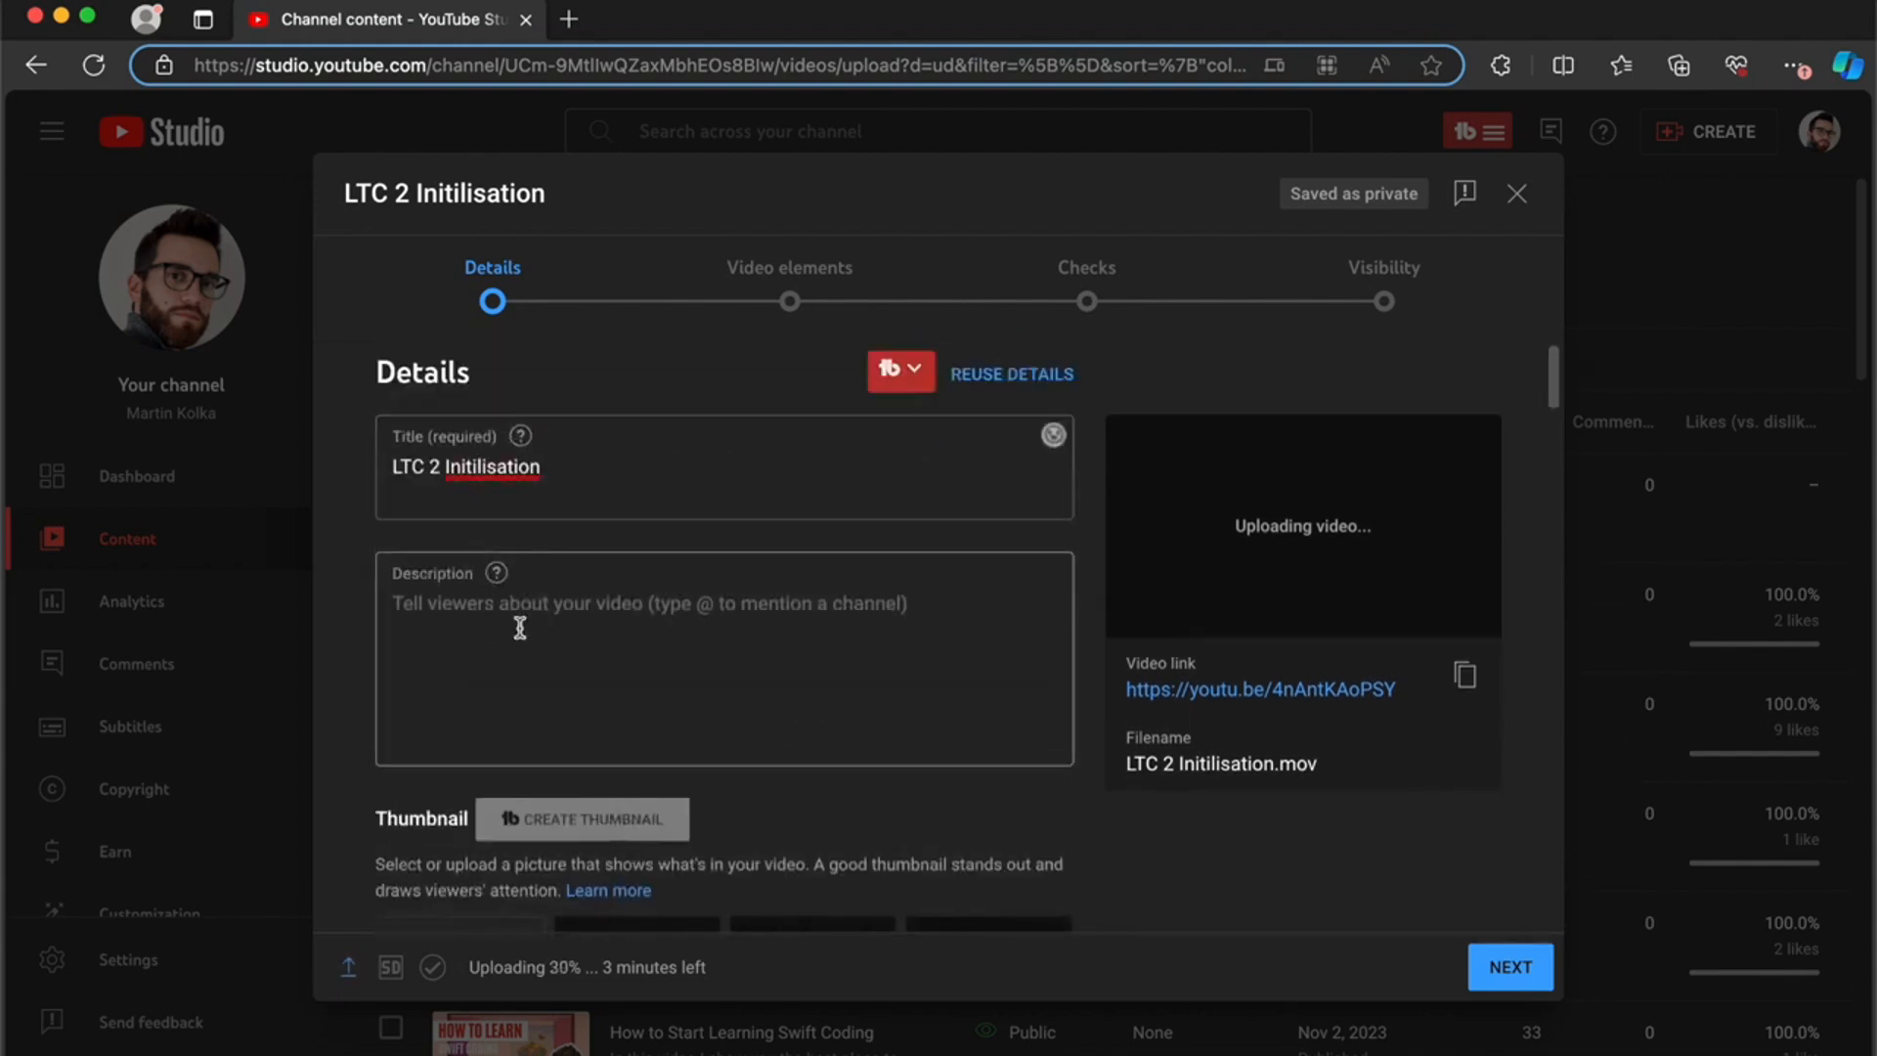
scroll(520, 628, "down", 4)
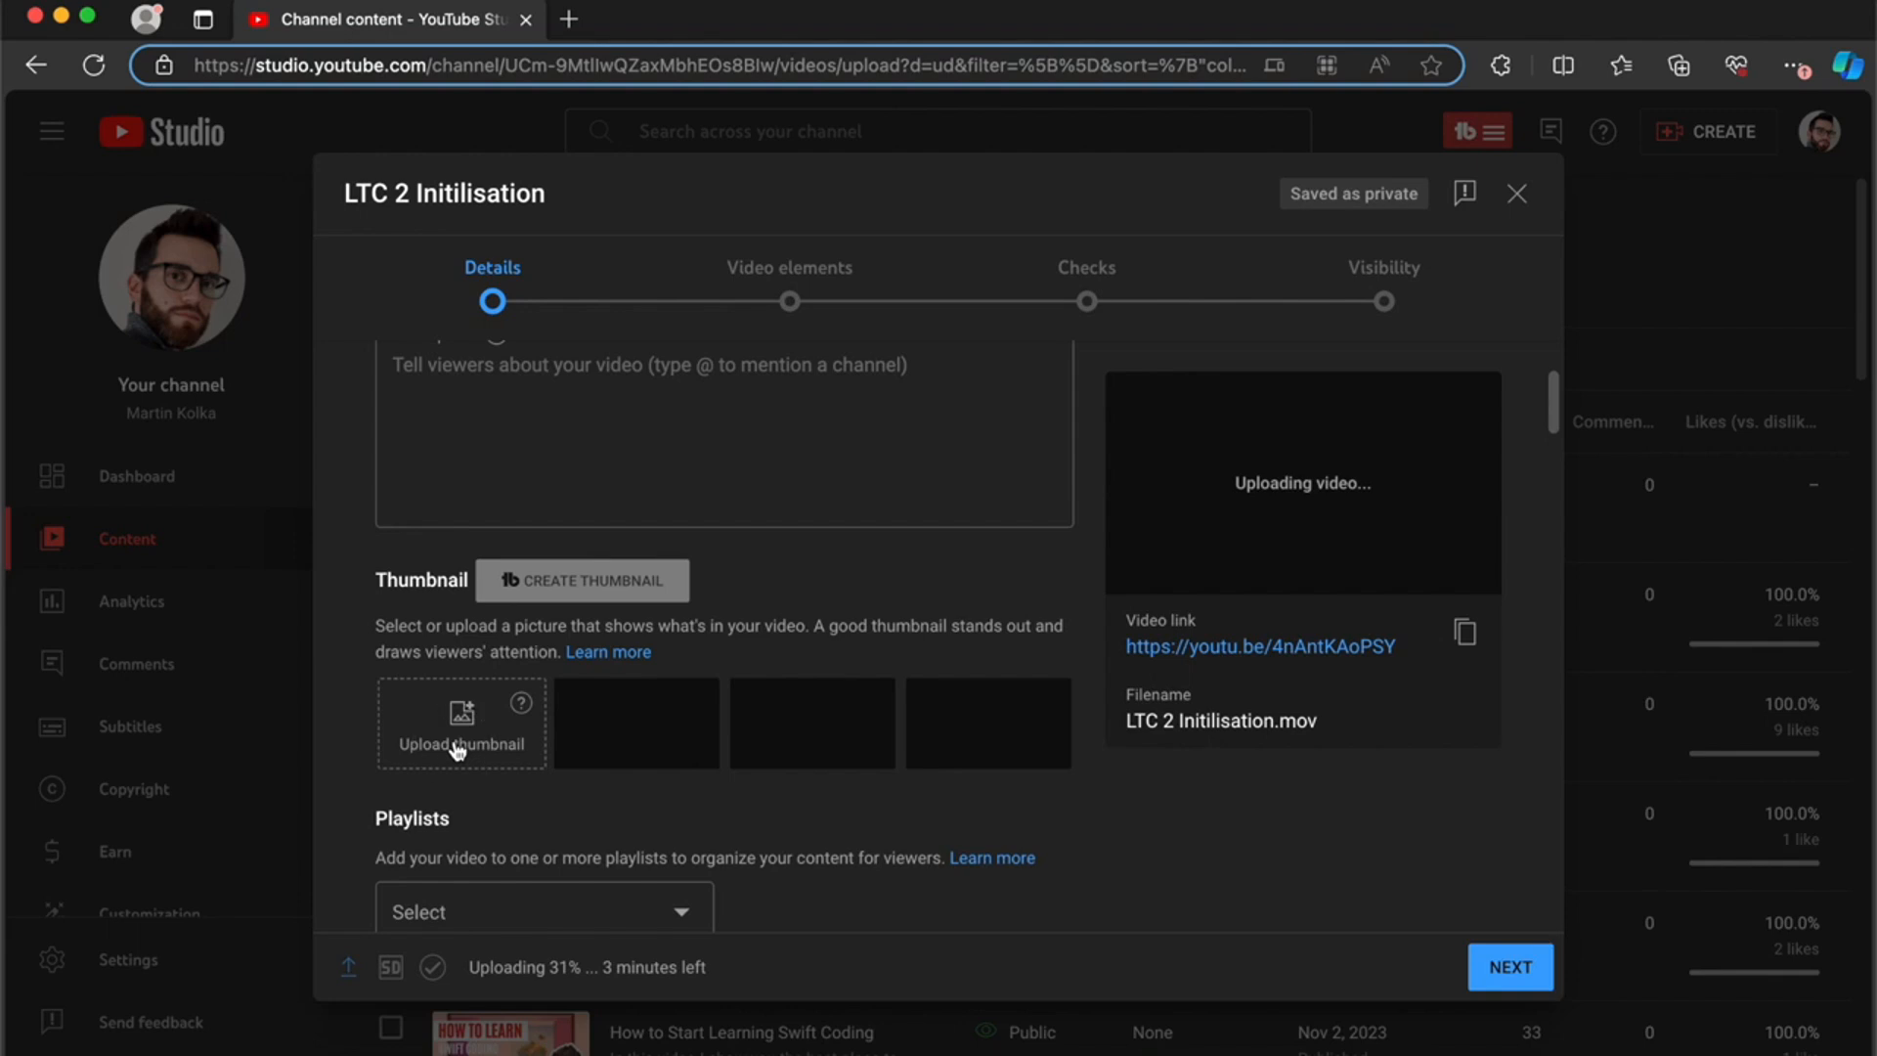
left_click(421, 693)
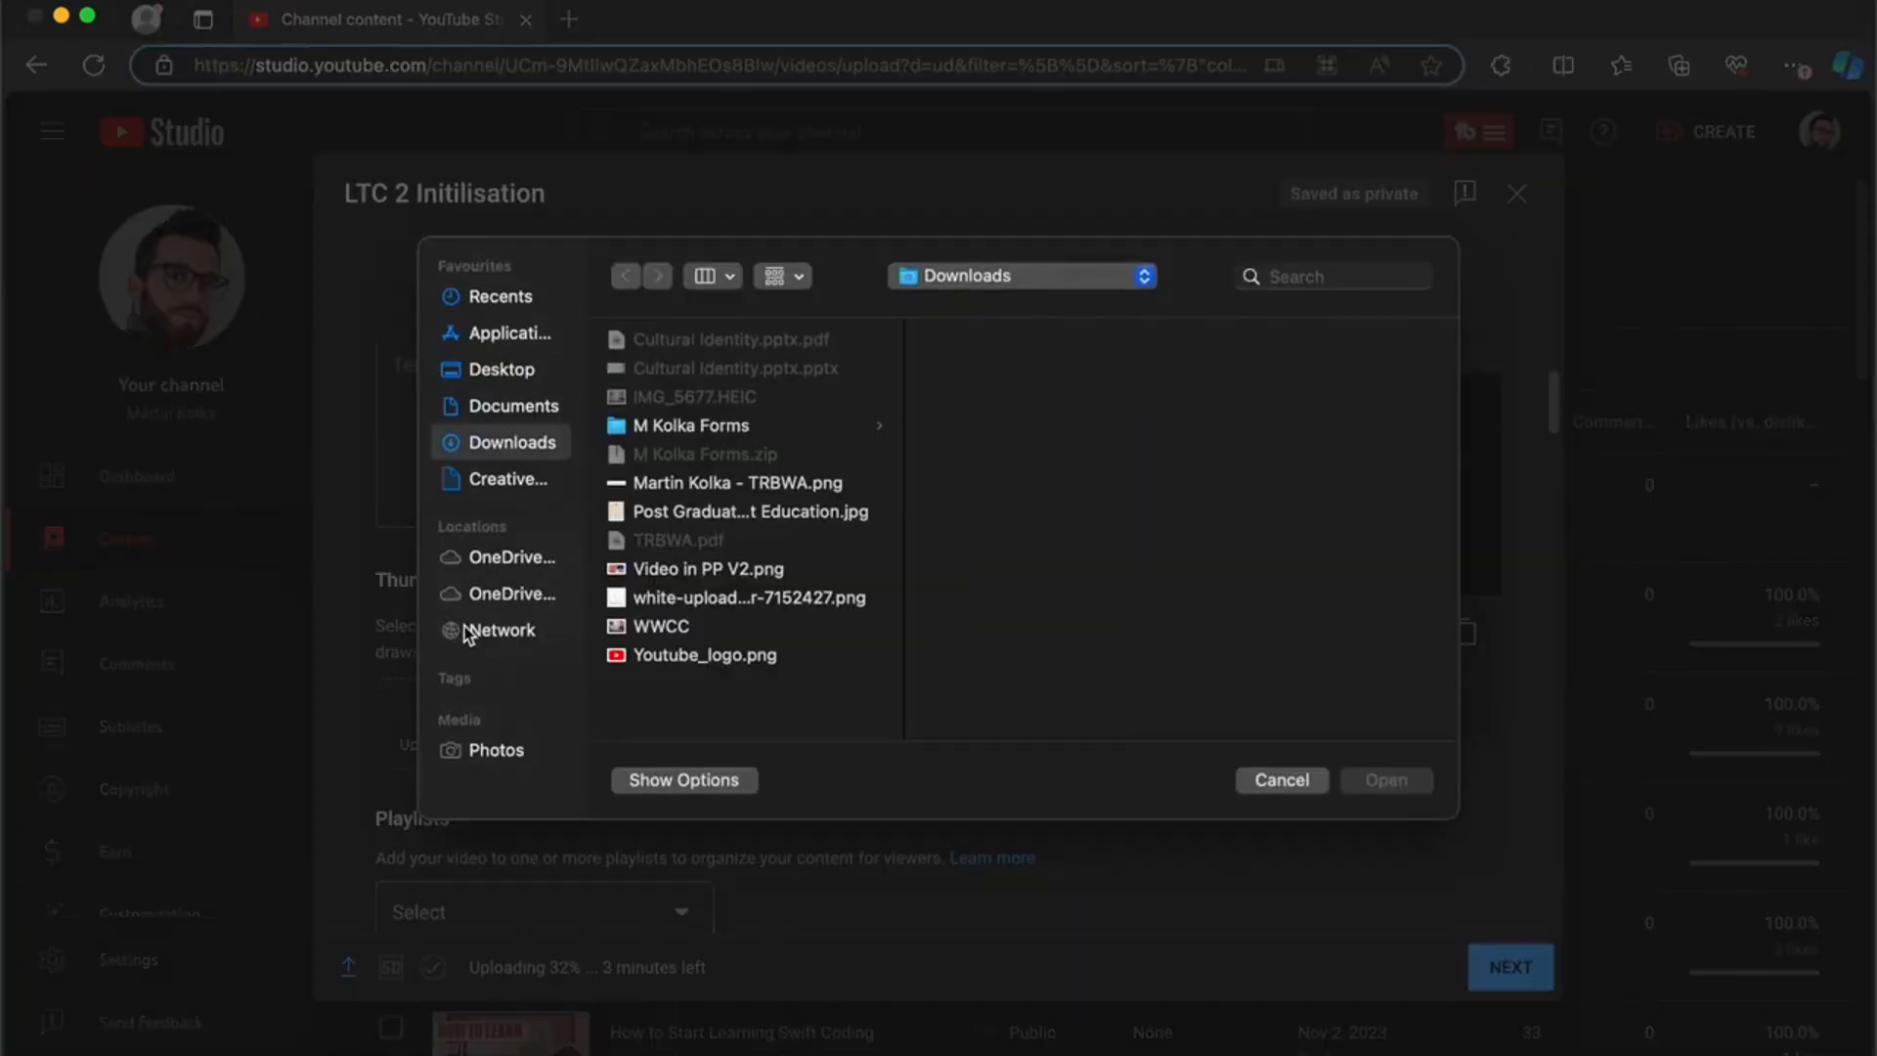
left_click(519, 377)
left_click(674, 342)
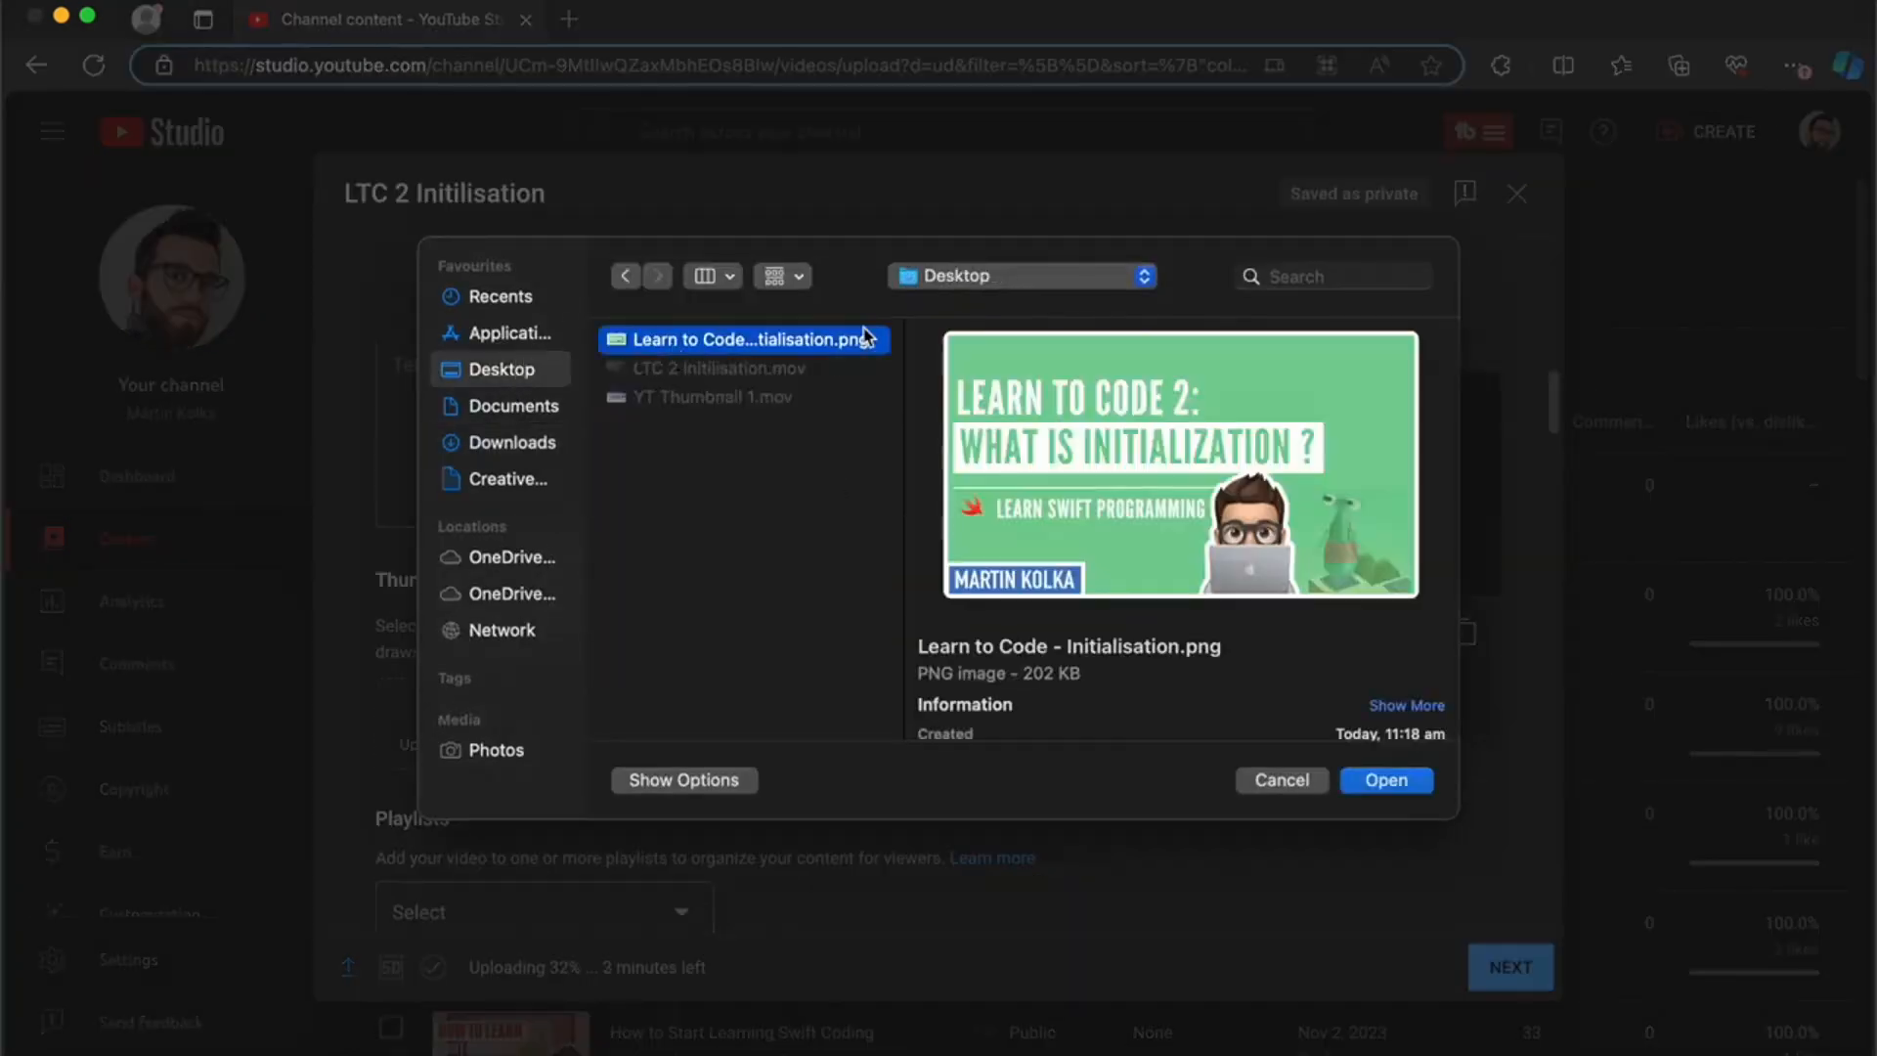
left_click(1386, 779)
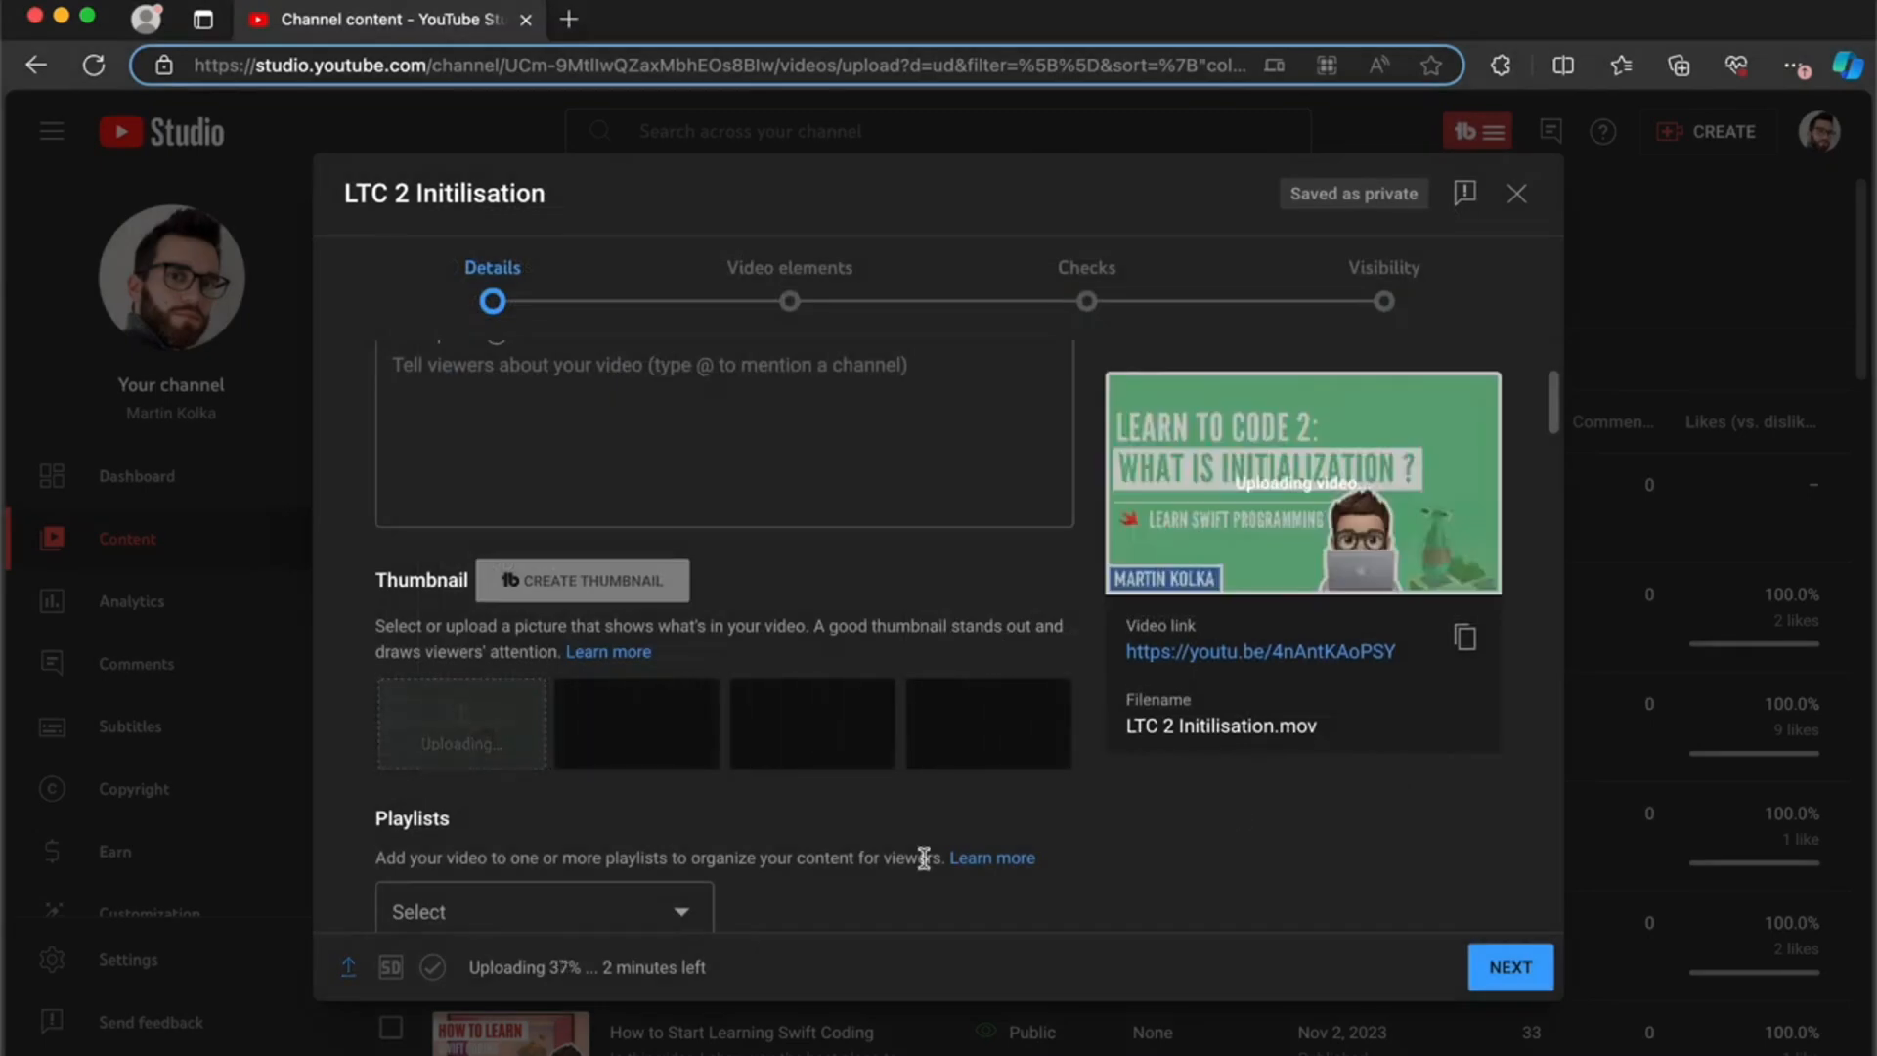